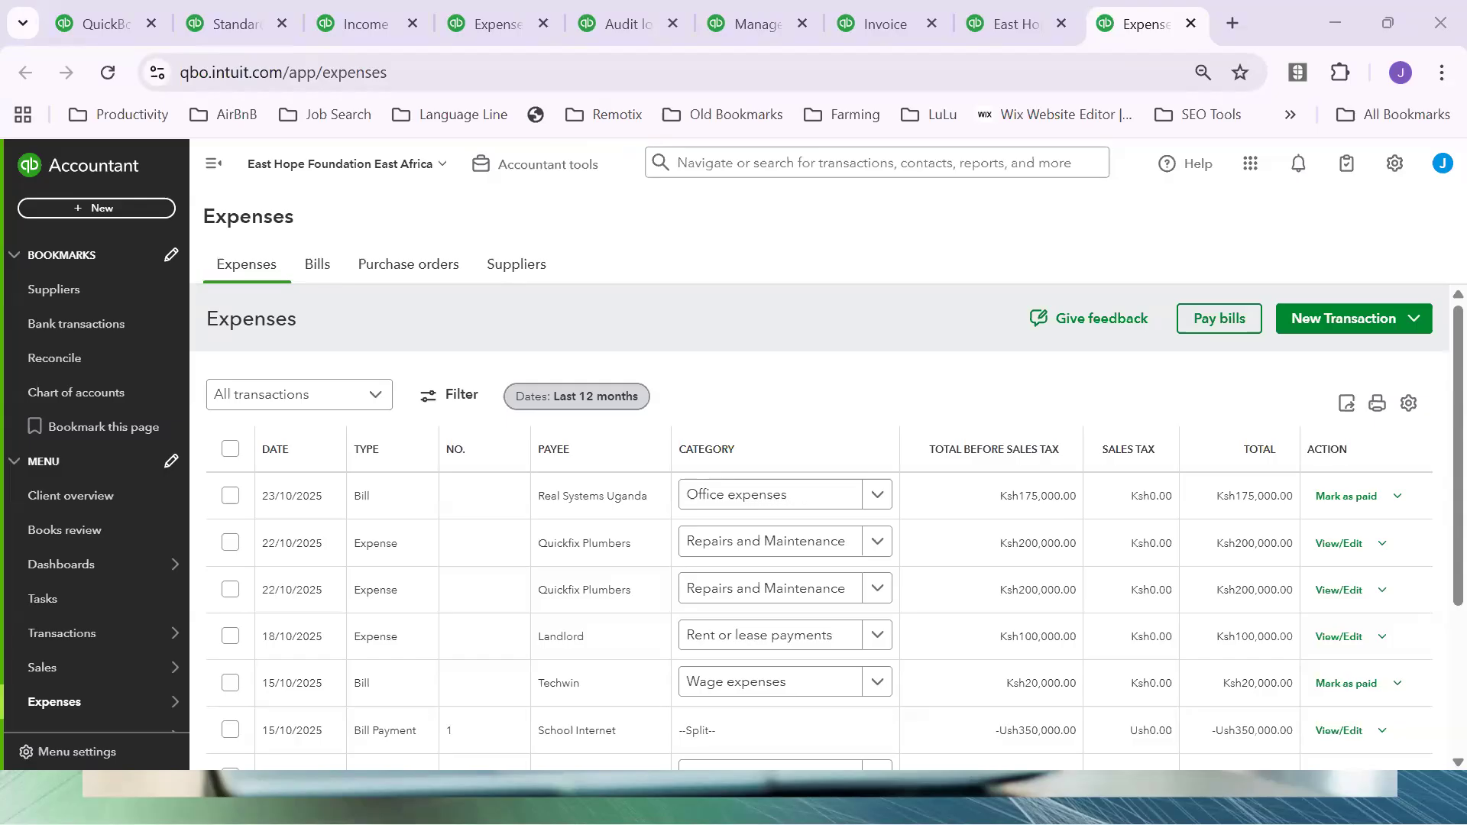
Open the company's home dashboard and review the bank accounts, profit and loss, expenses and invoices cards.
left_click(222, 21)
left_click(351, 26)
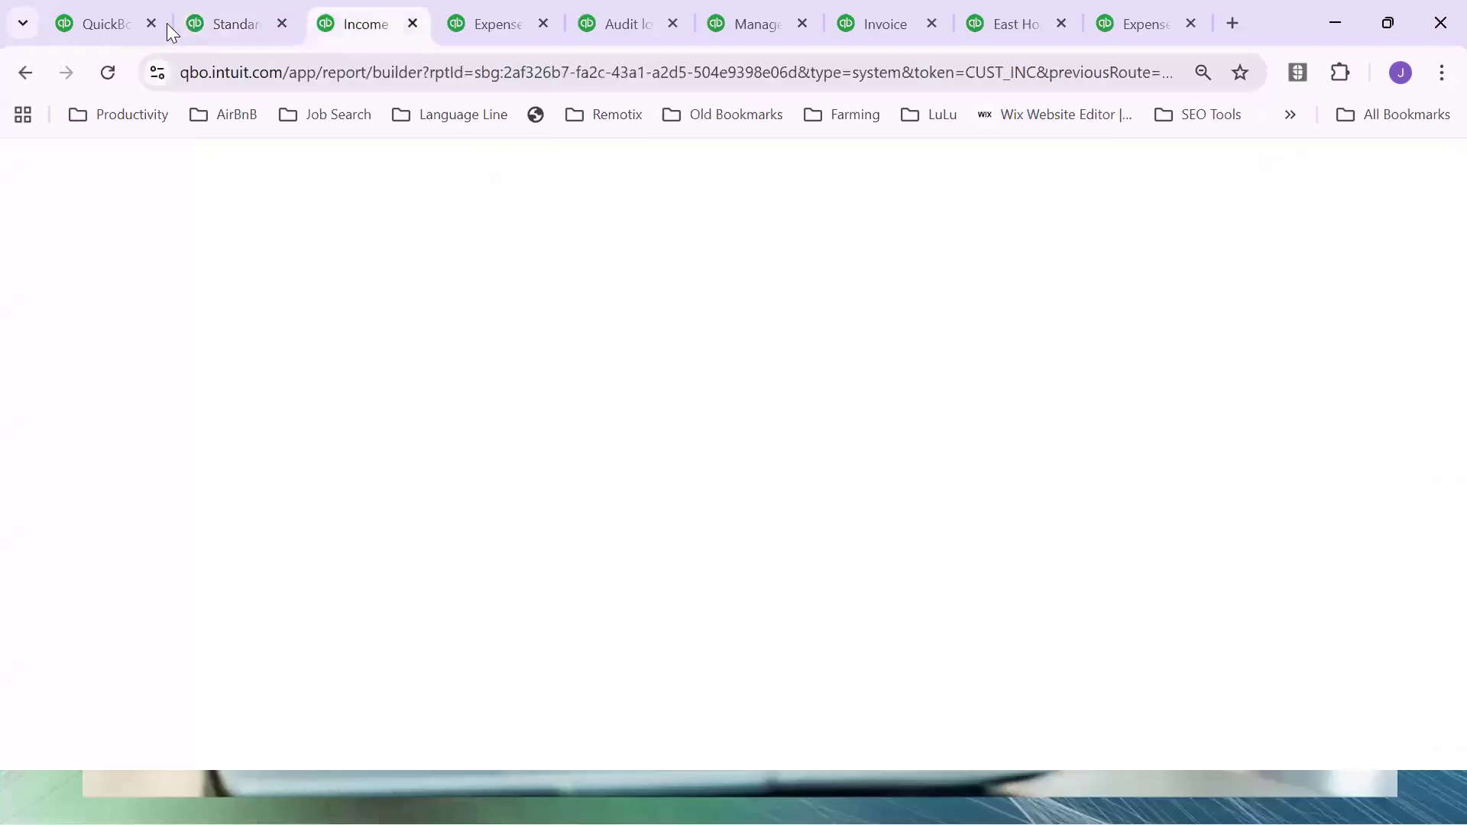
left_click(105, 29)
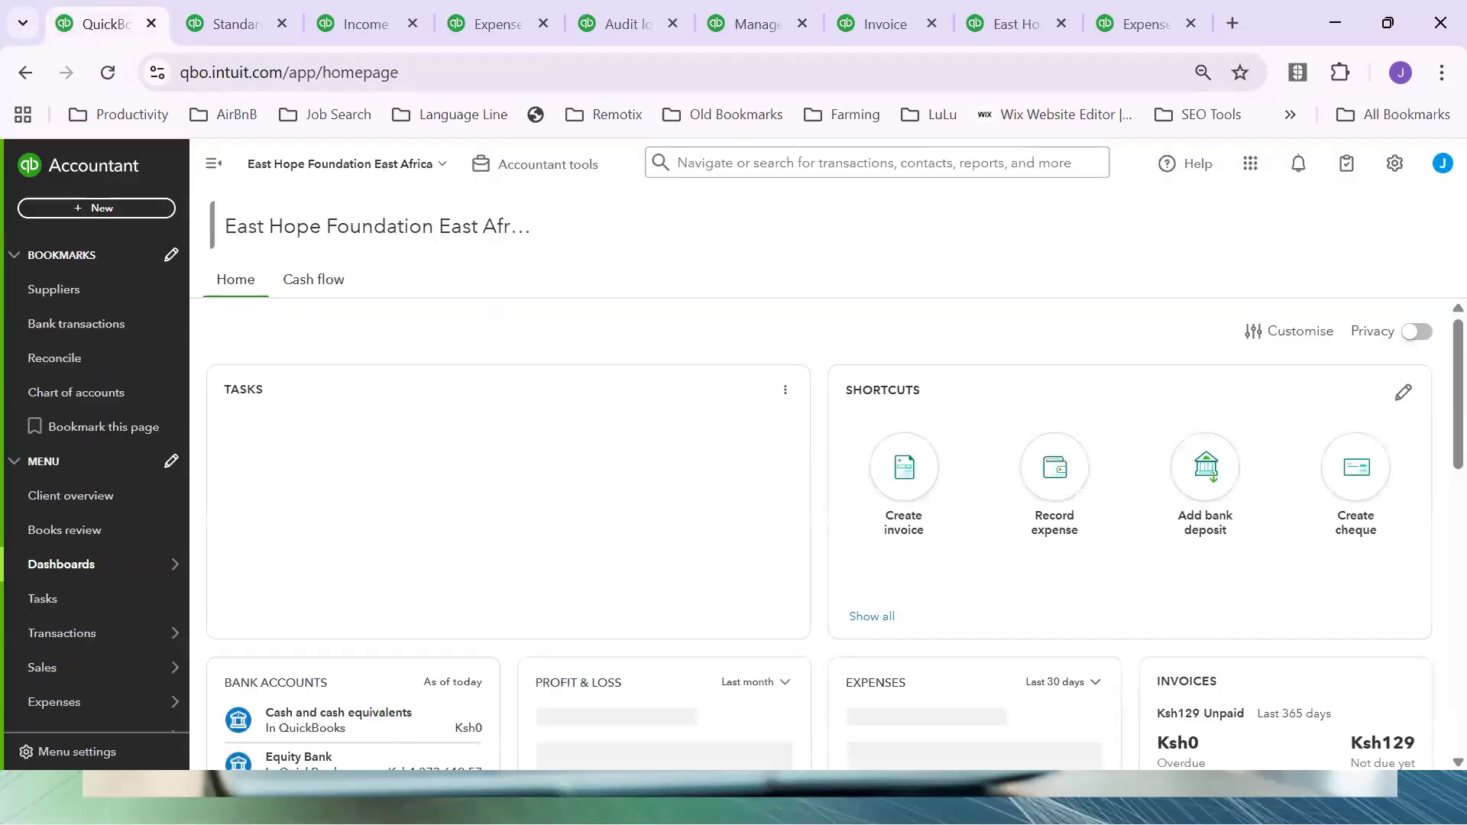
scroll(619, 390, "down", 6)
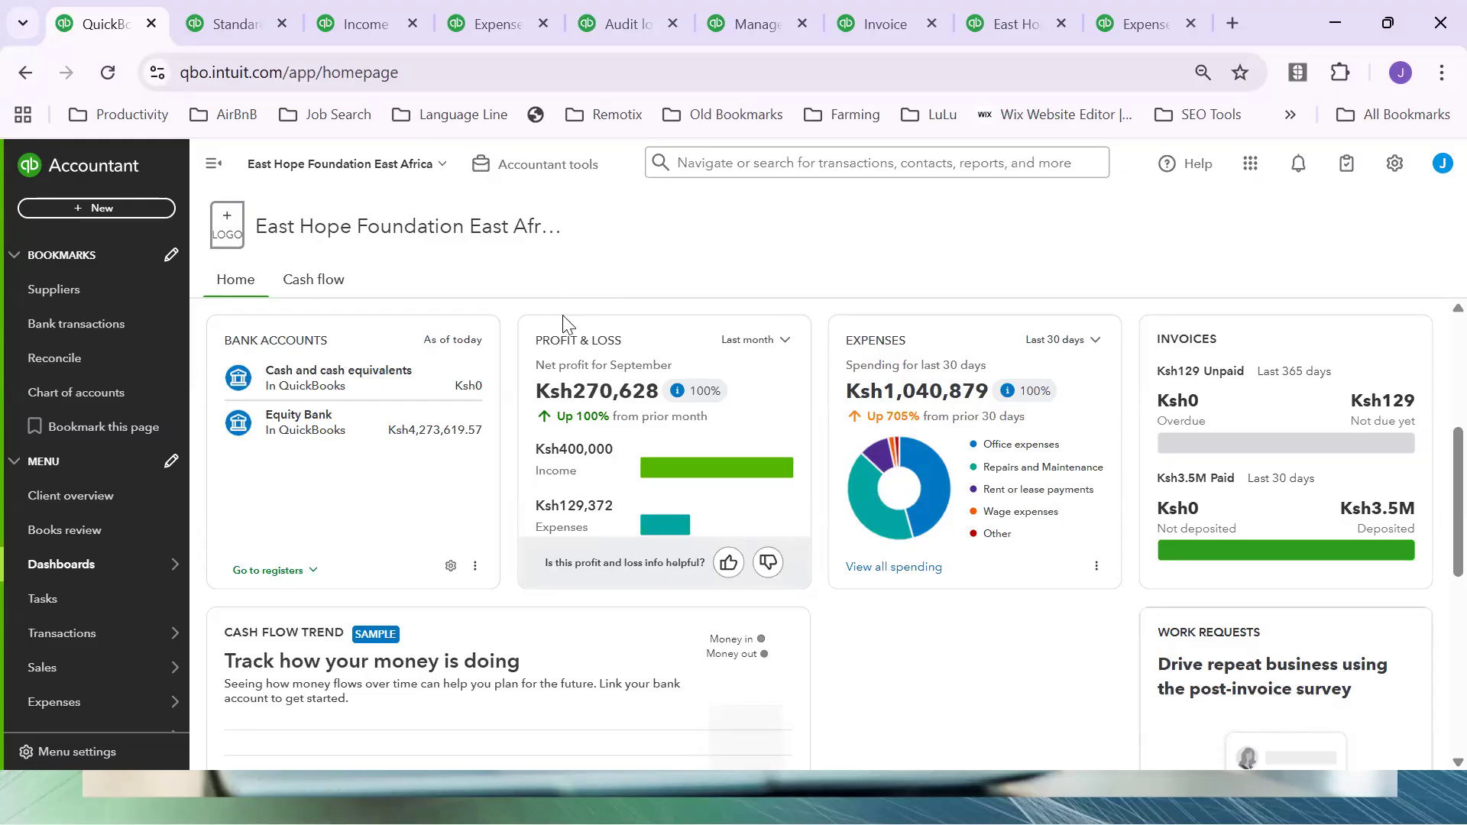
mouse_move(1008, 390)
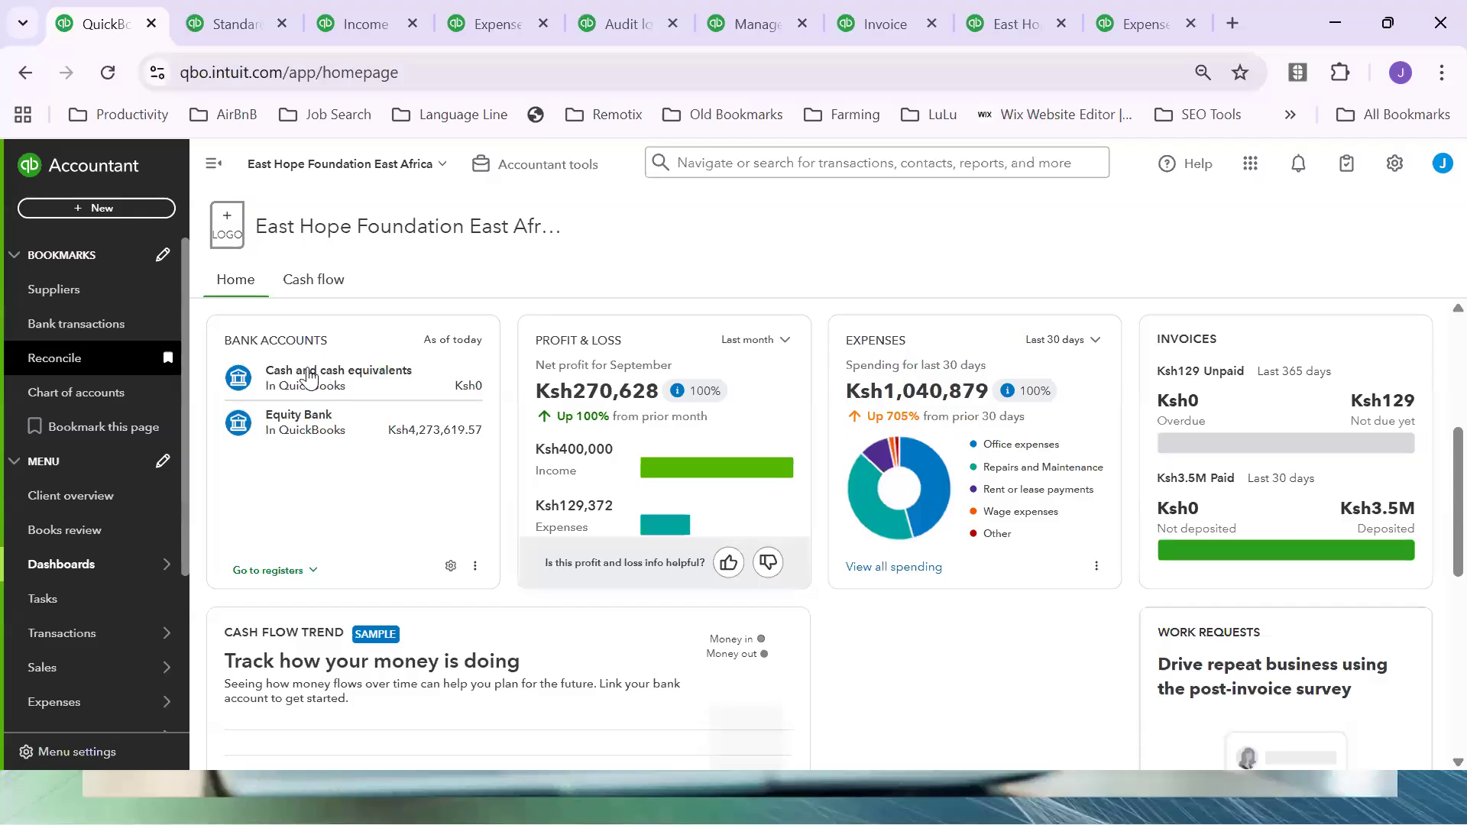
scroll(174, 240, "down", 3)
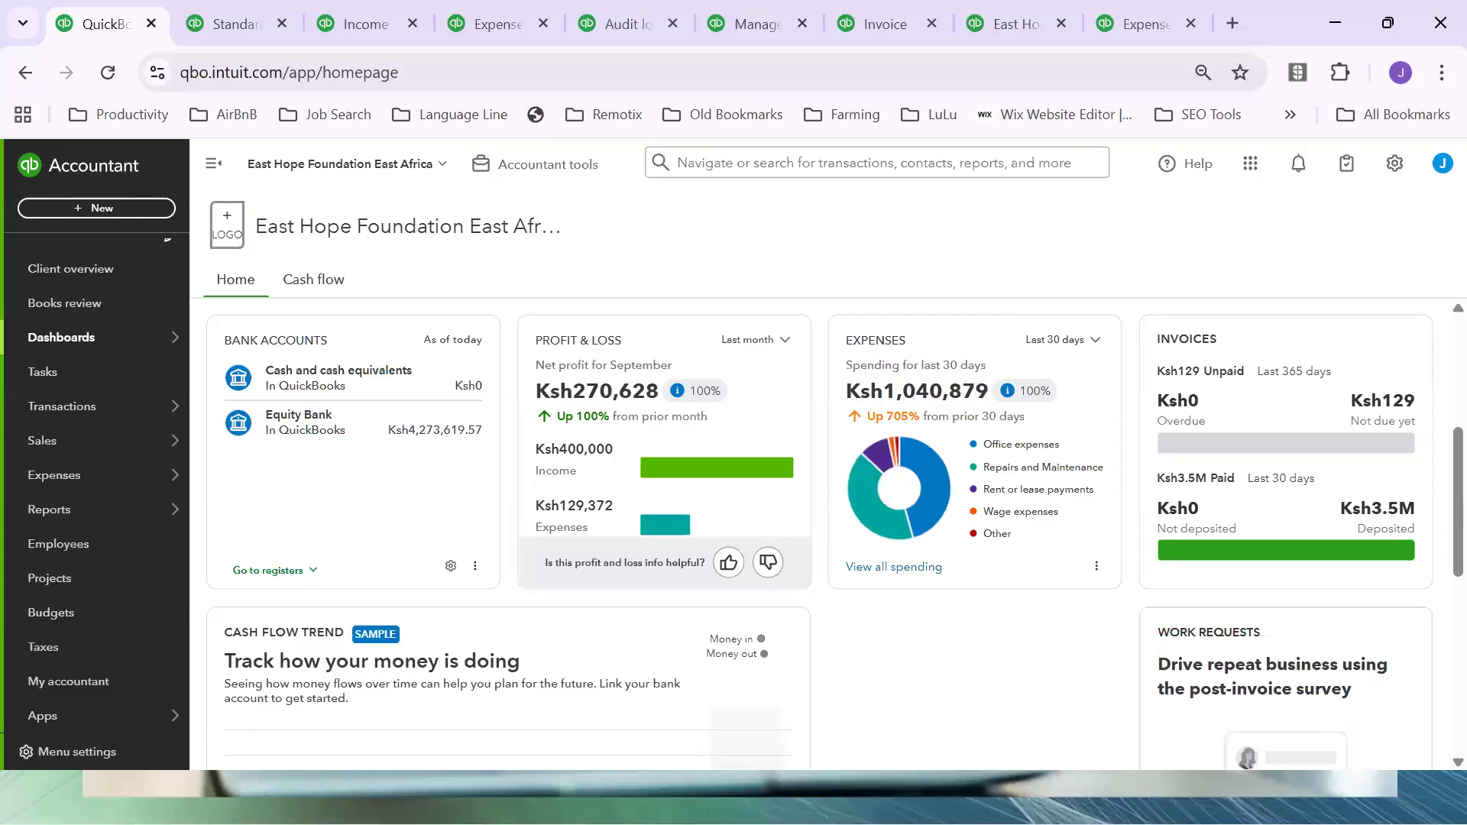
mouse_move(179, 501)
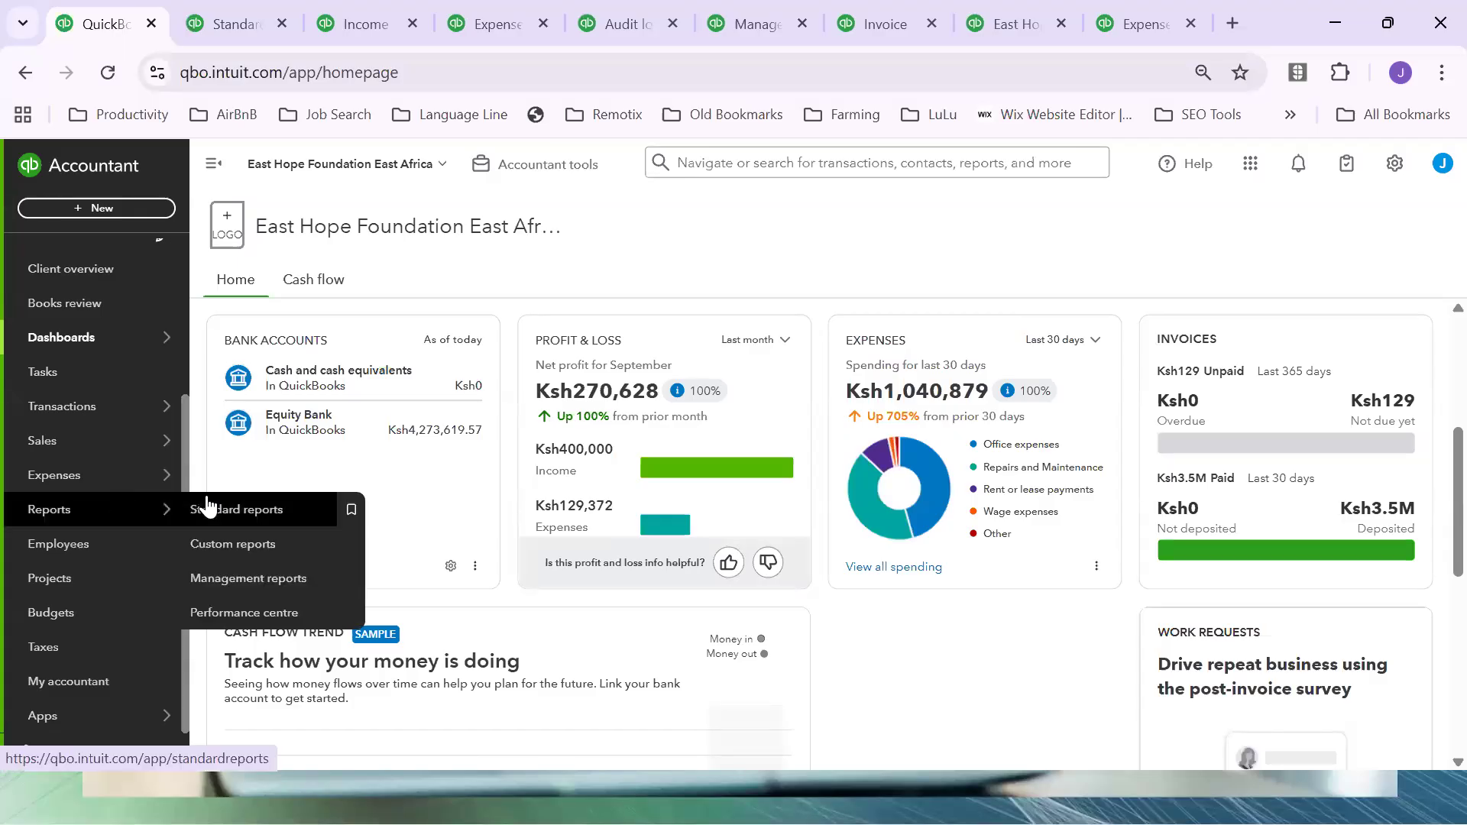
left_click(208, 506)
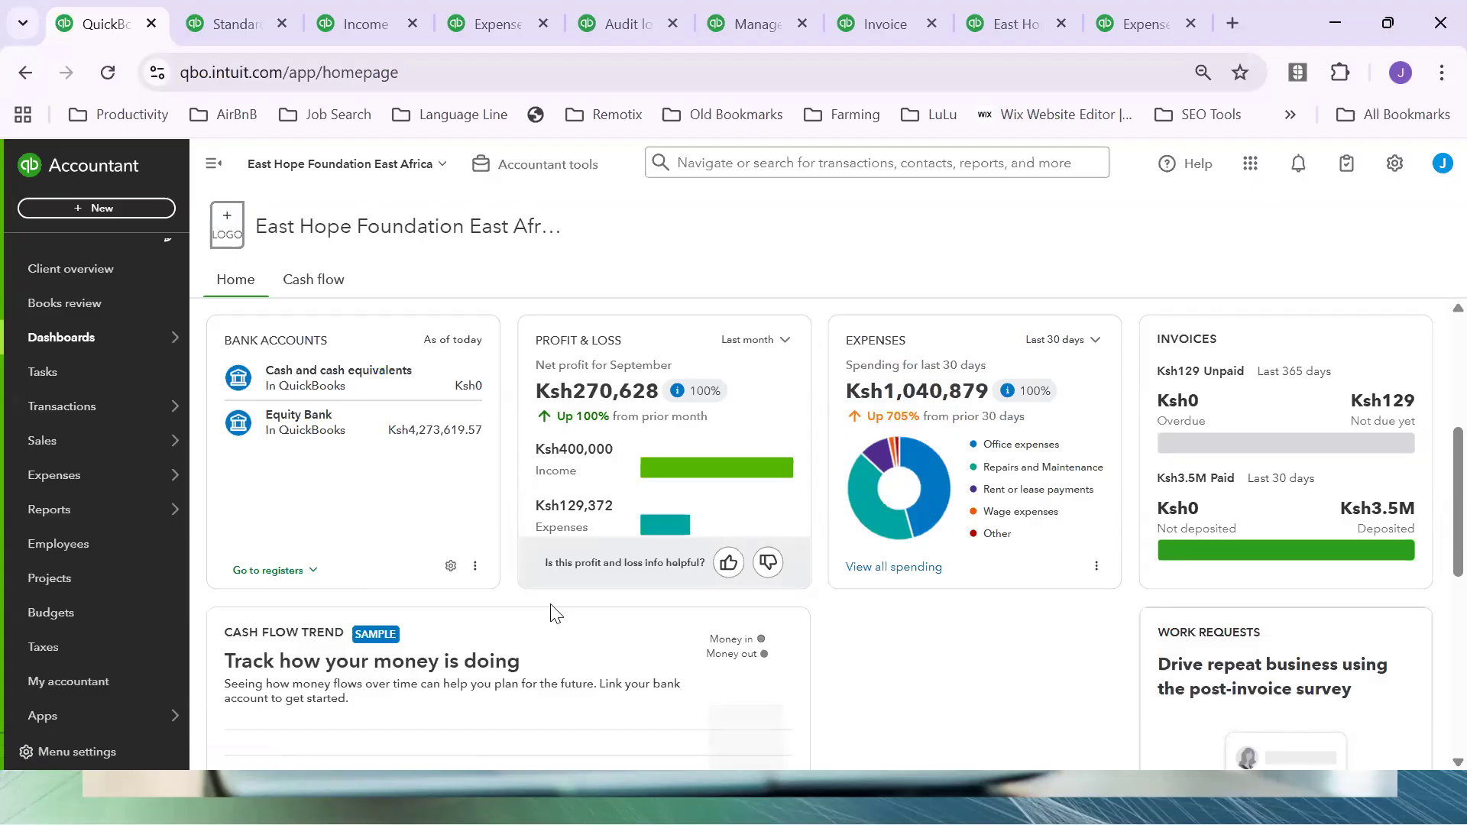
Examine the profit and loss and expenses cards, and check which periods the expenses card offers.
mouse_move(606, 391)
mouse_move(990, 406)
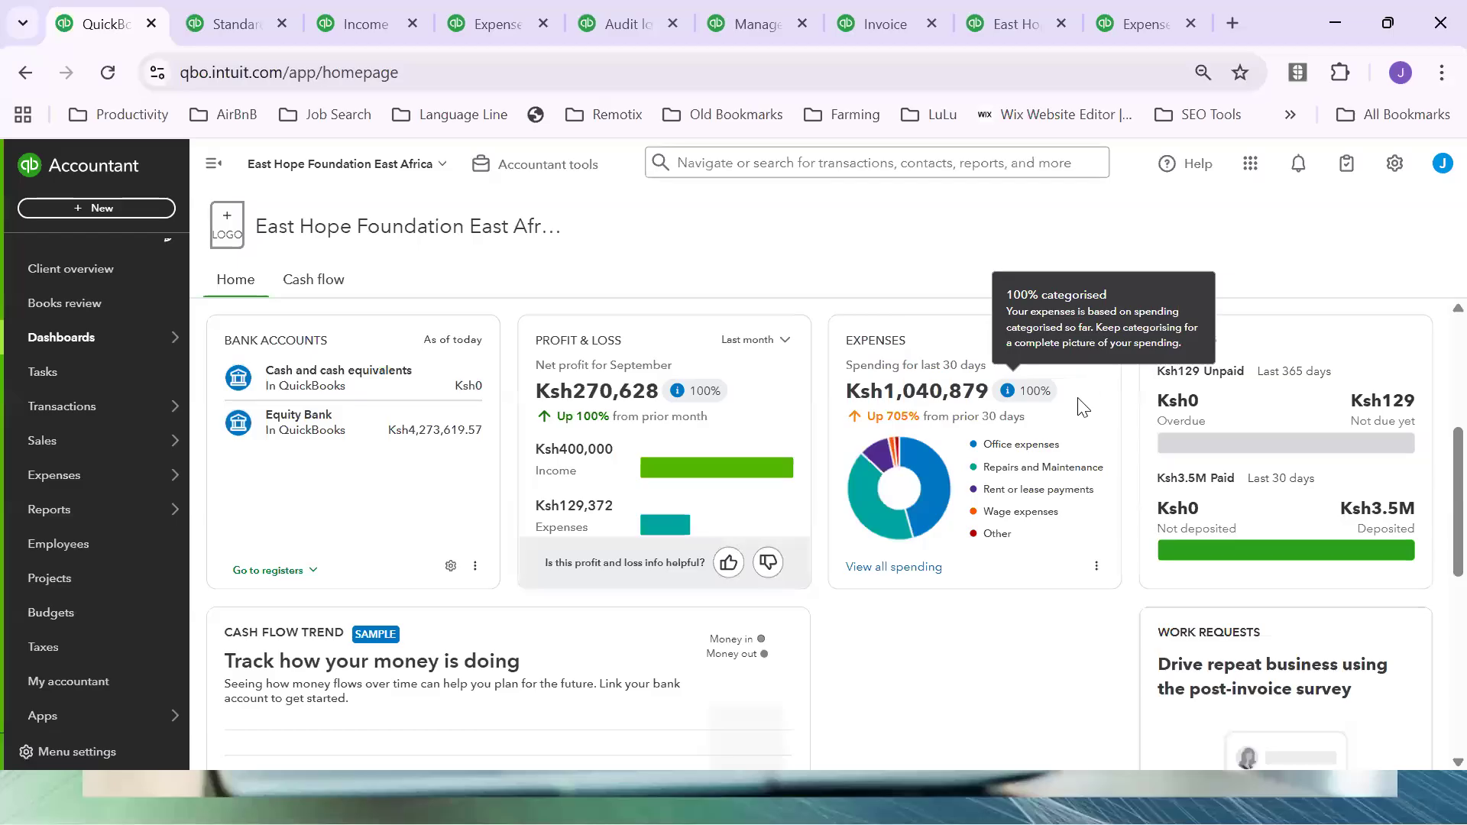
left_click(1094, 340)
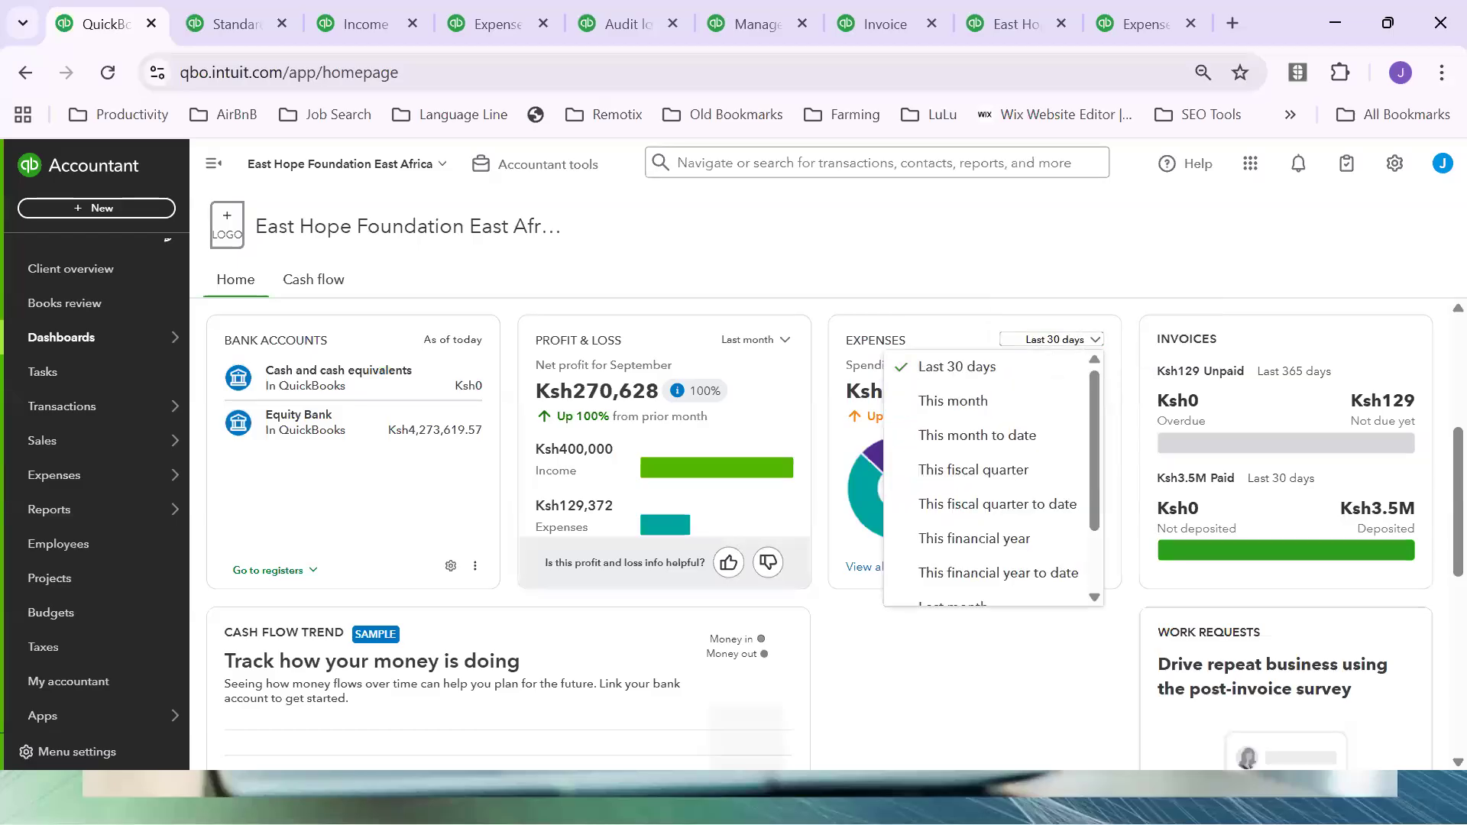
left_click(1017, 279)
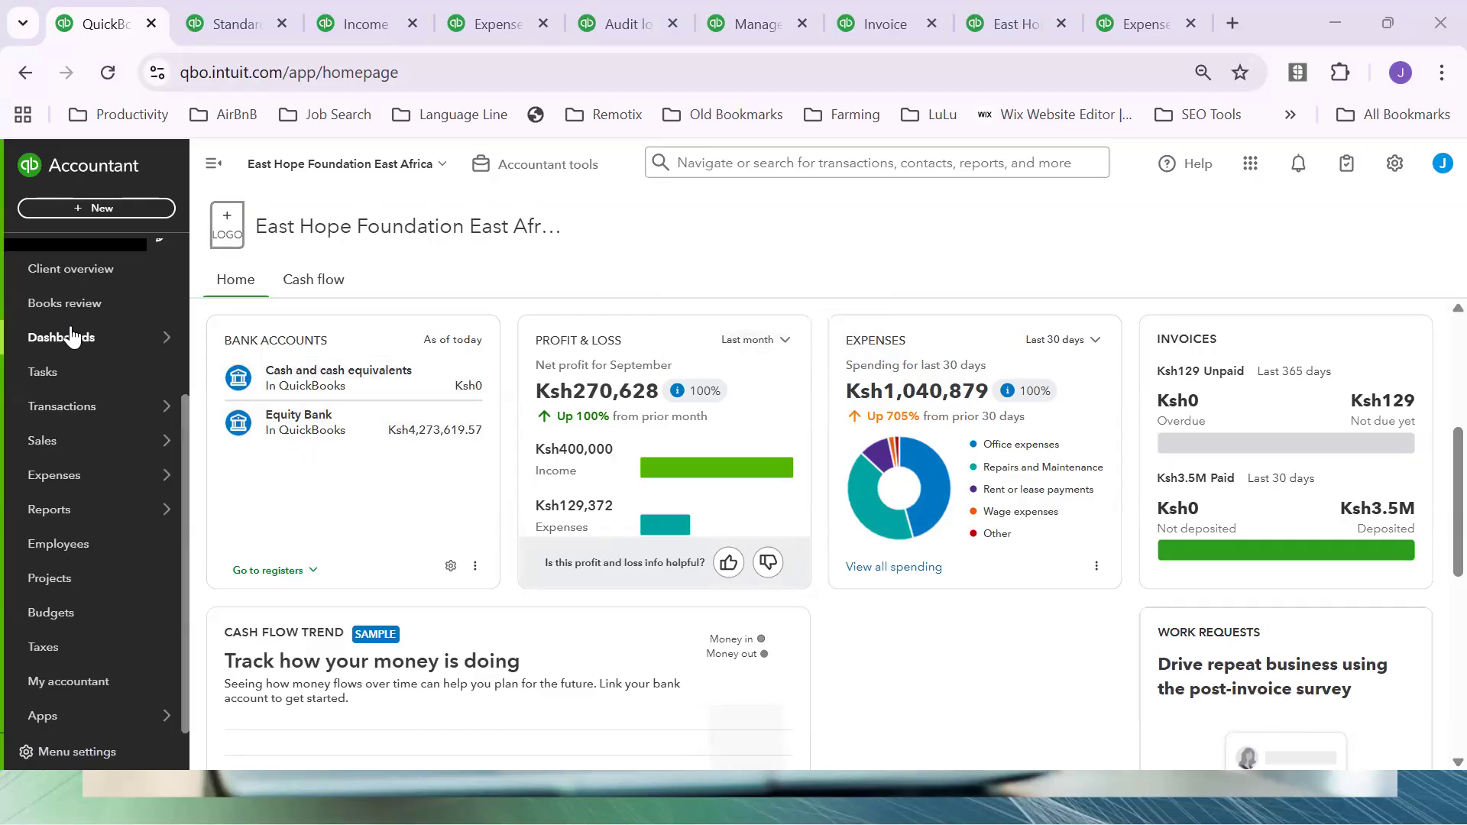
mouse_move(71, 341)
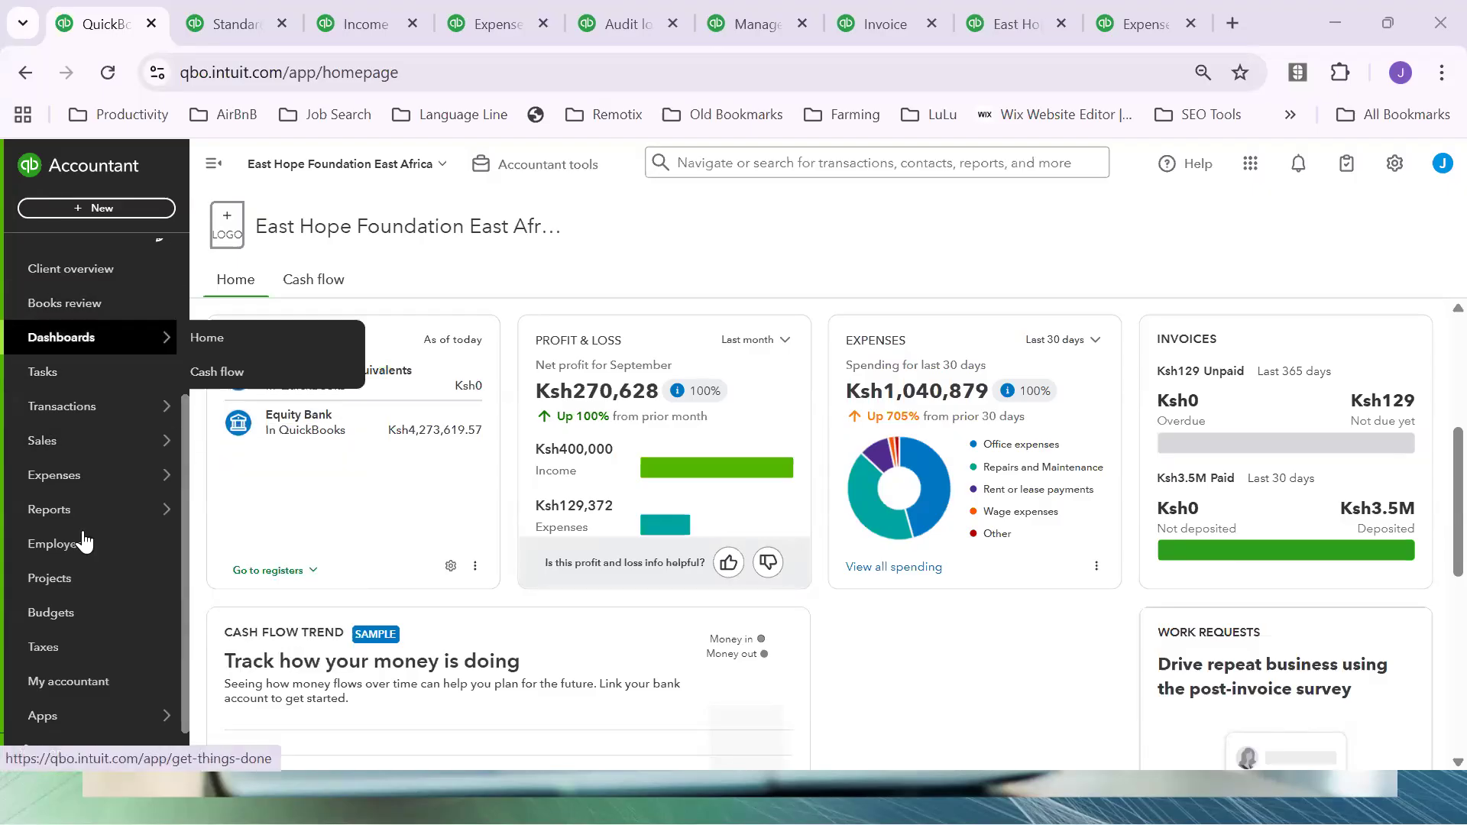
mouse_move(91, 440)
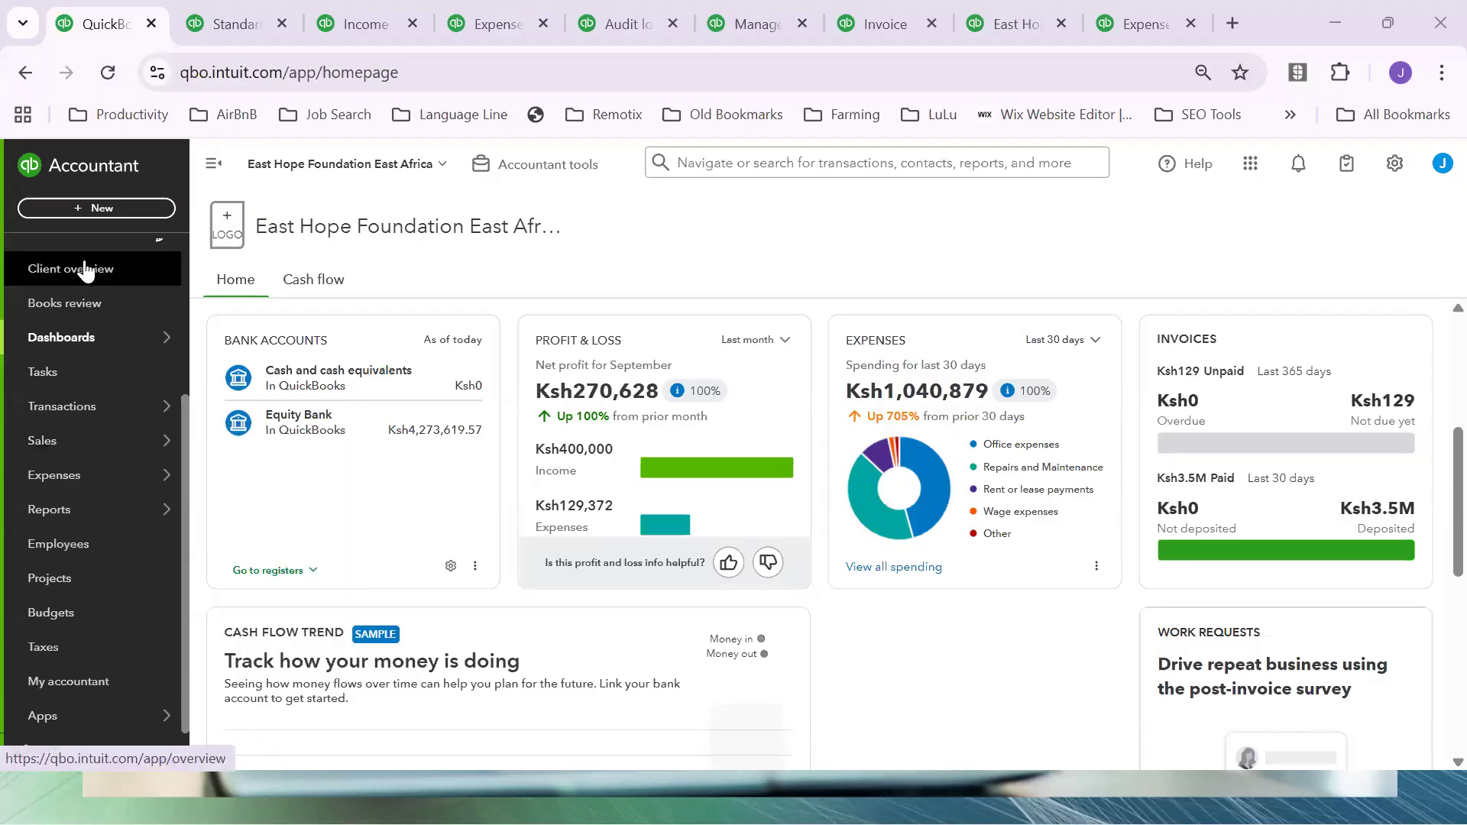
mouse_move(65, 401)
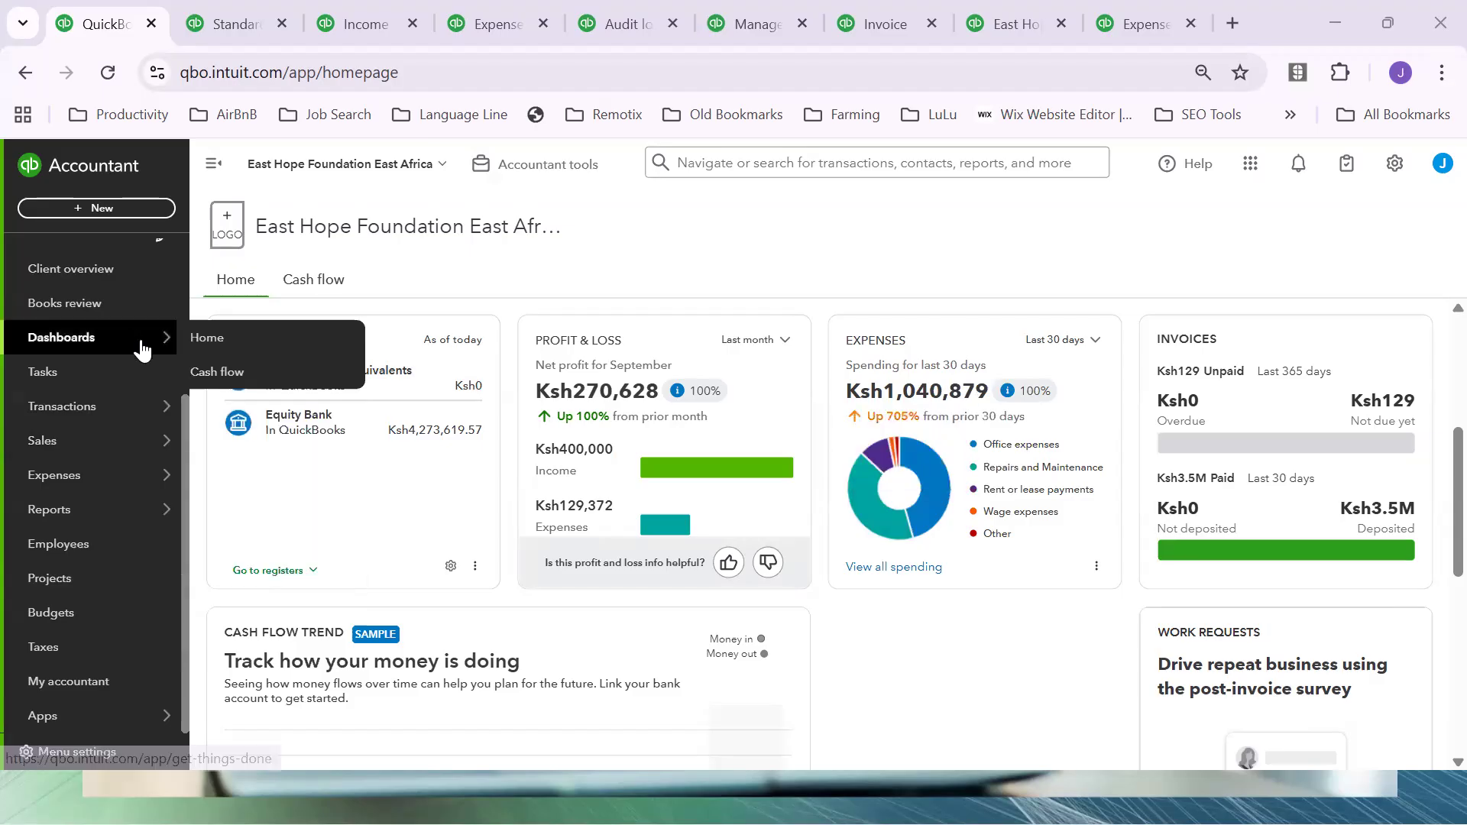
Open the chart of accounts and look through the listed accounts with their types and currencies.
scroll(133, 328, "up", 3)
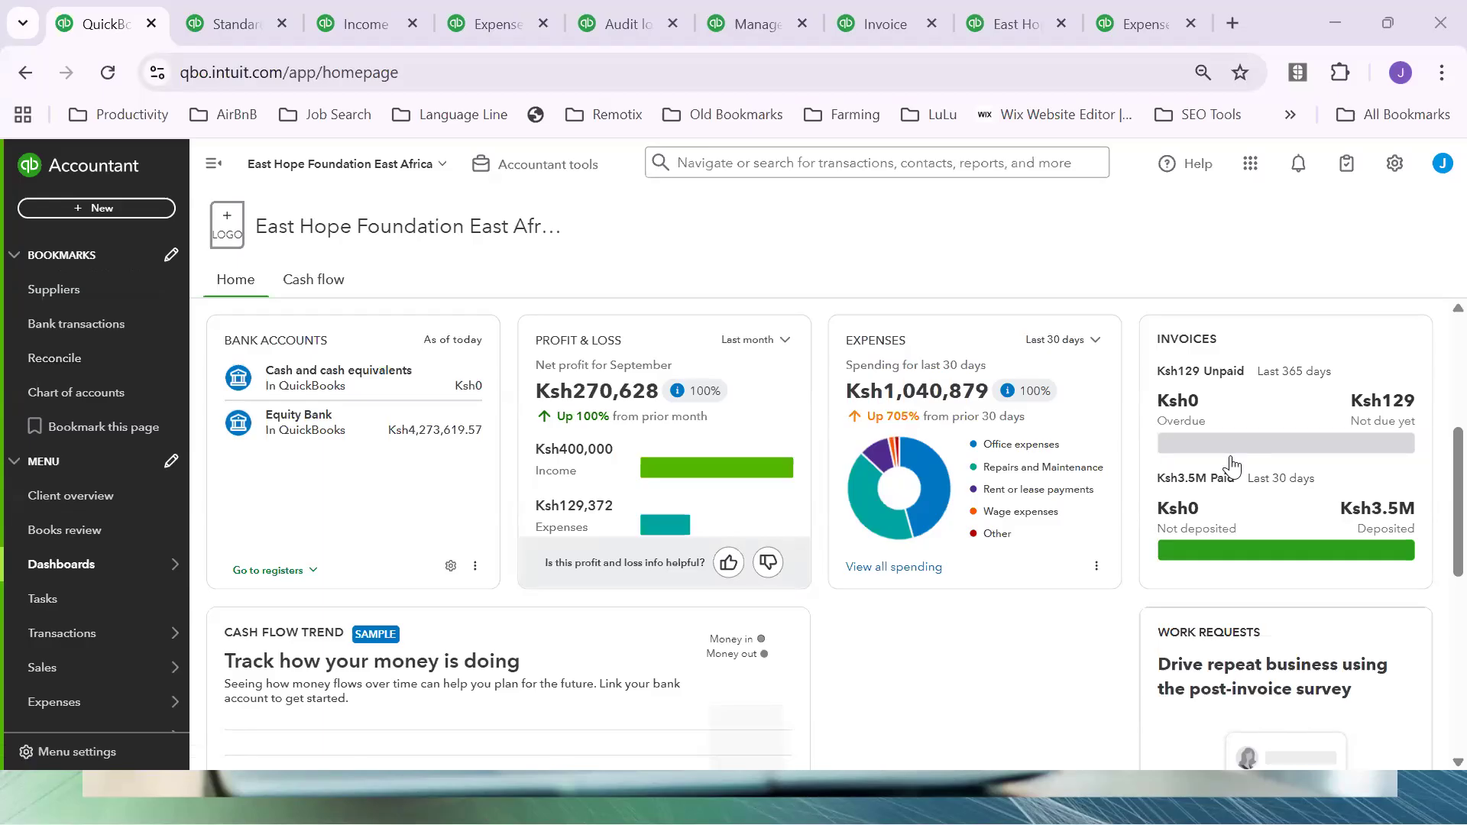
scroll(82, 540, "down", 3)
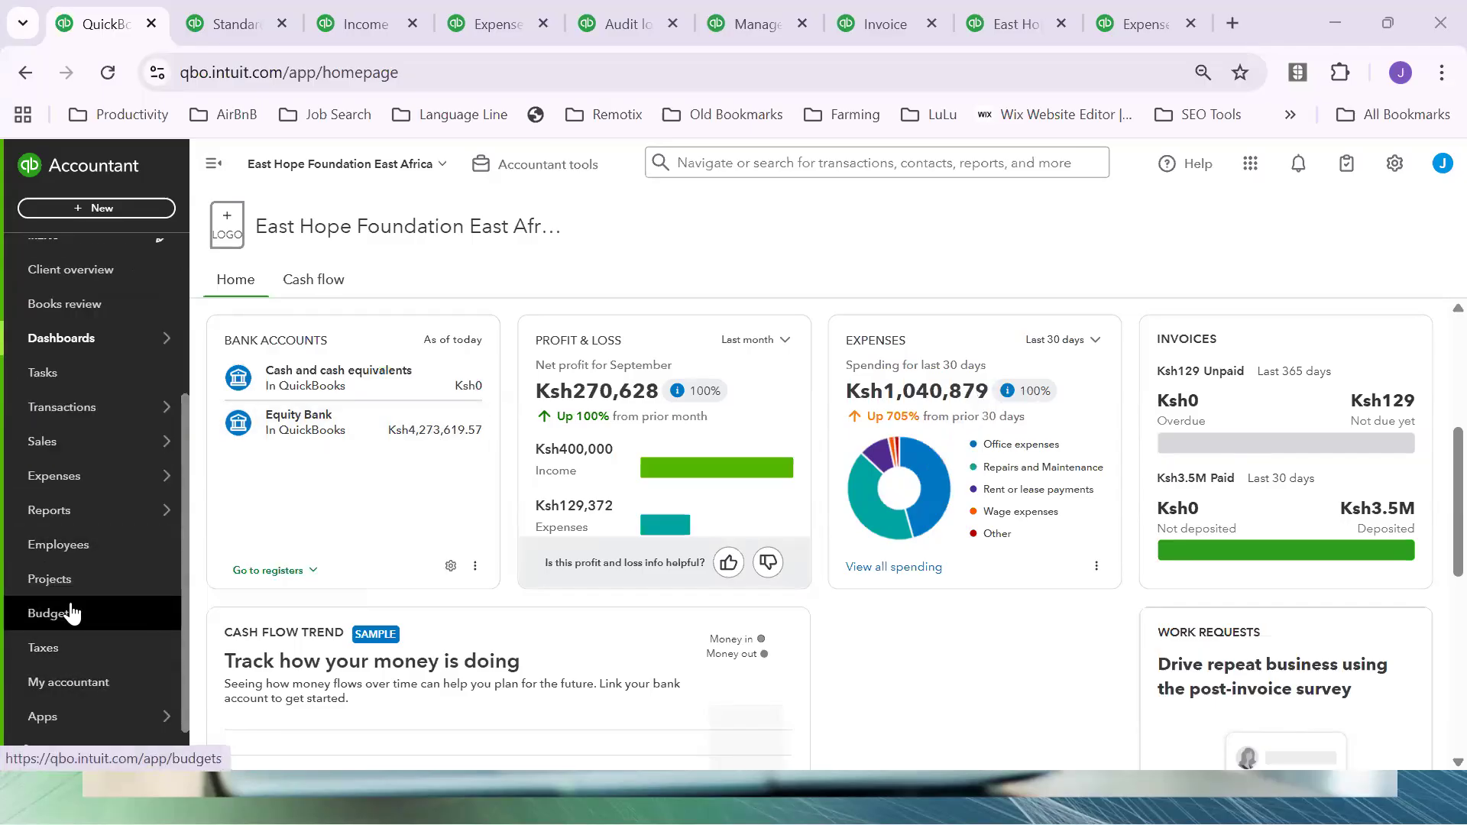
scroll(66, 520, "up", 3)
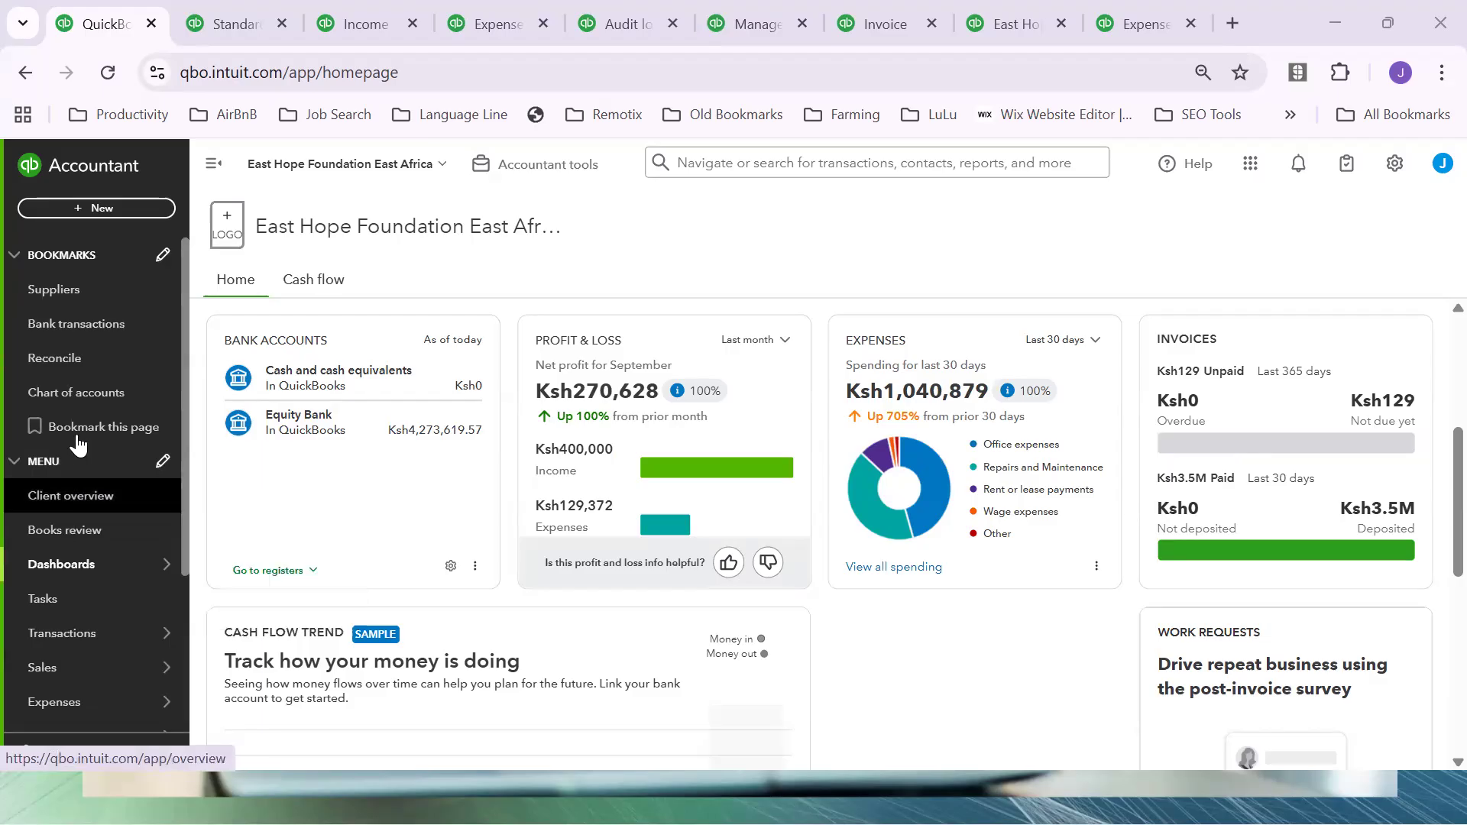
left_click(82, 403)
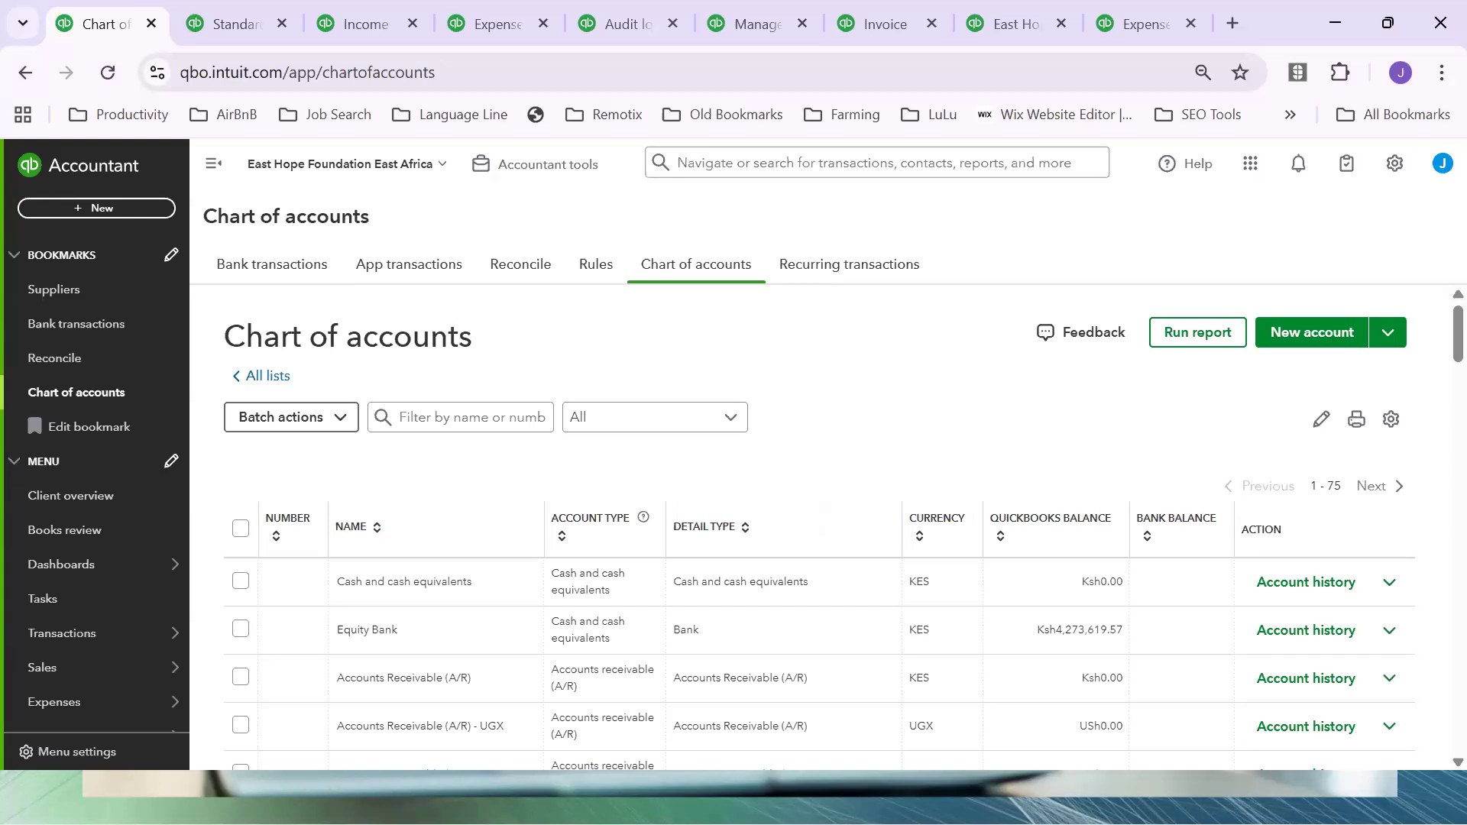
scroll(841, 538, "down", 3)
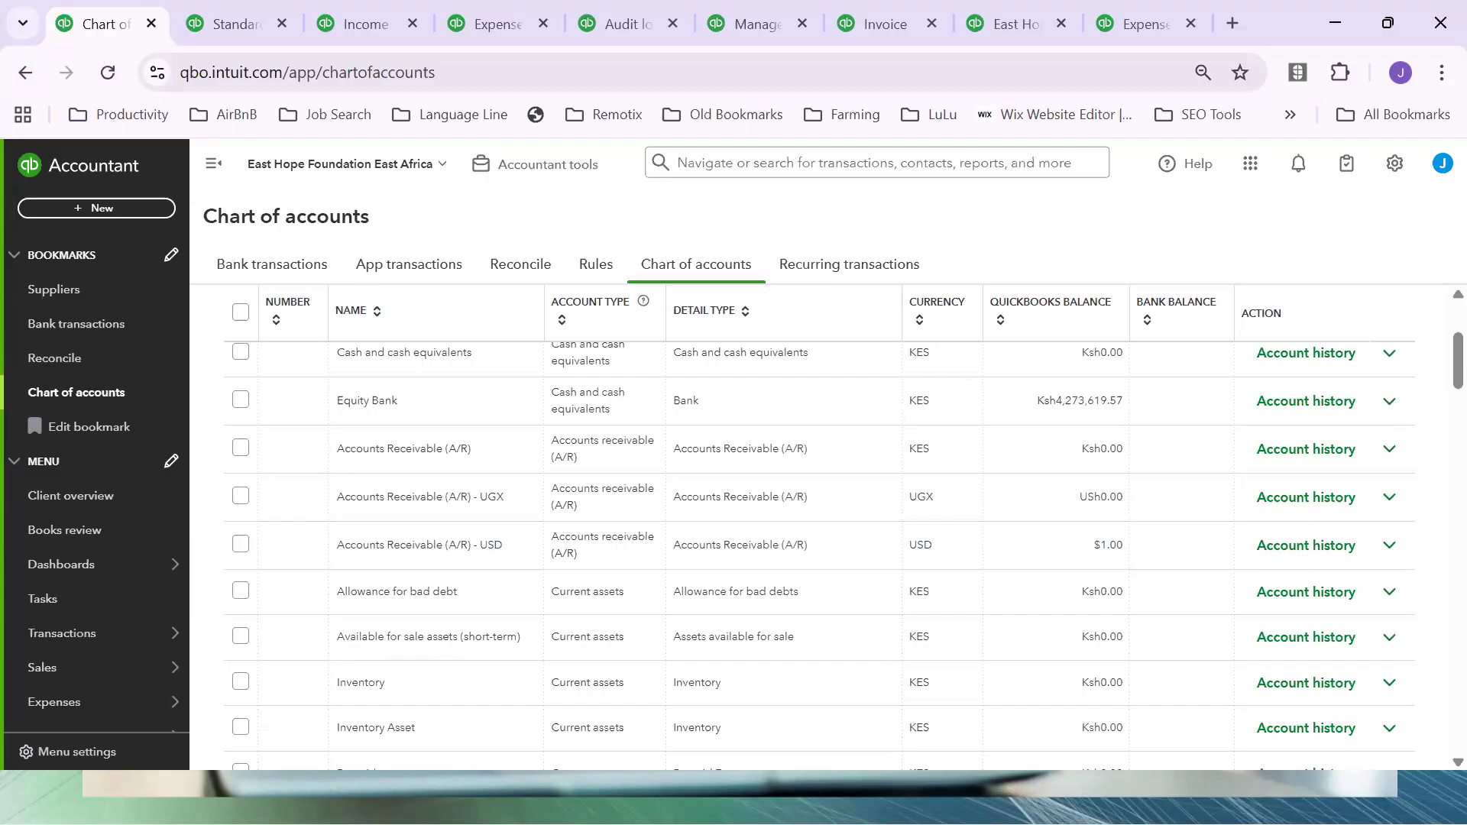
Collapse the Bookmarks section of the navigation, leaving the Menu section expanded.
scroll(77, 459, "down", 3)
mouse_move(53, 451)
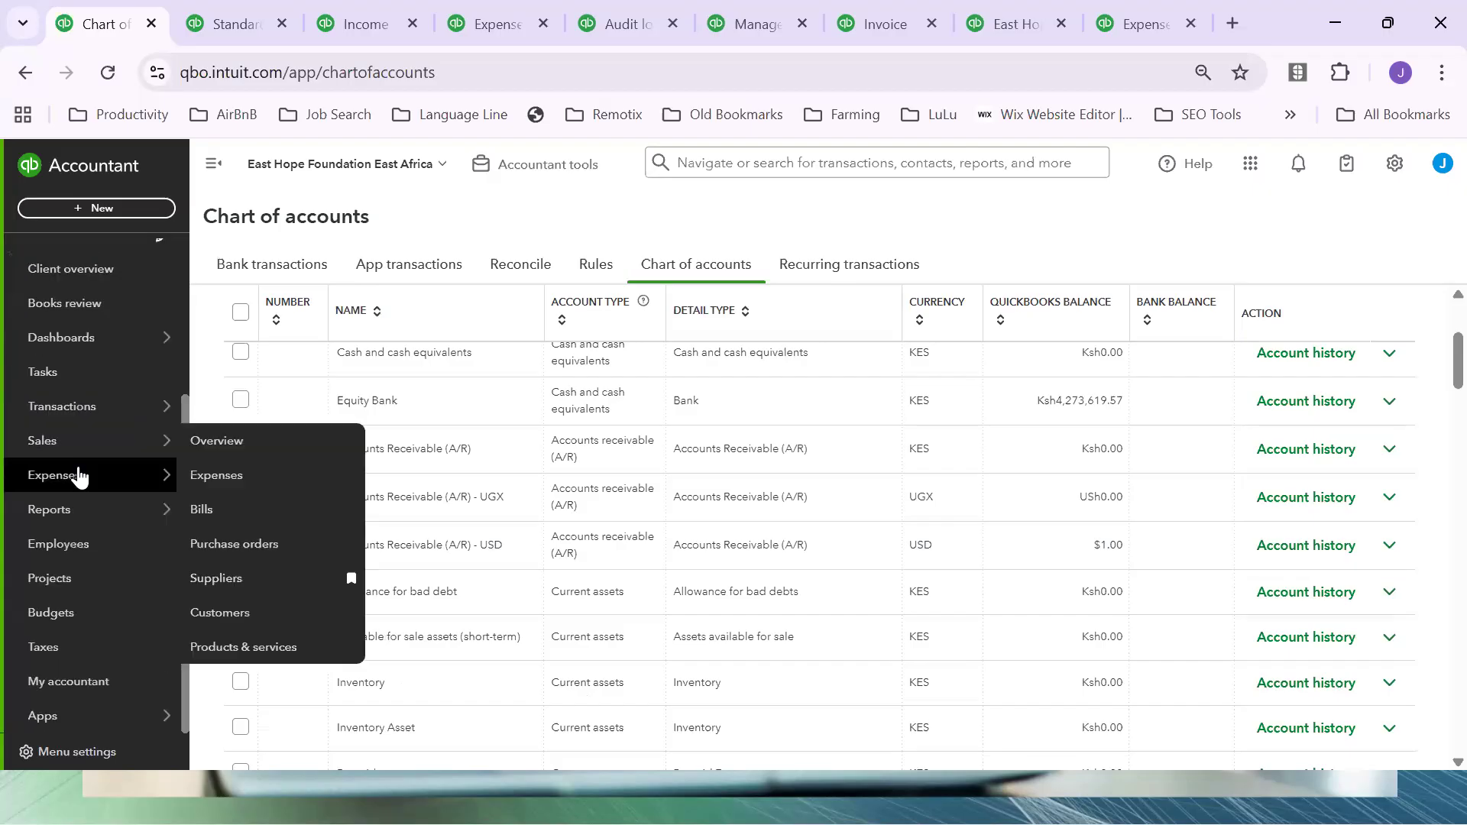
mouse_move(52, 520)
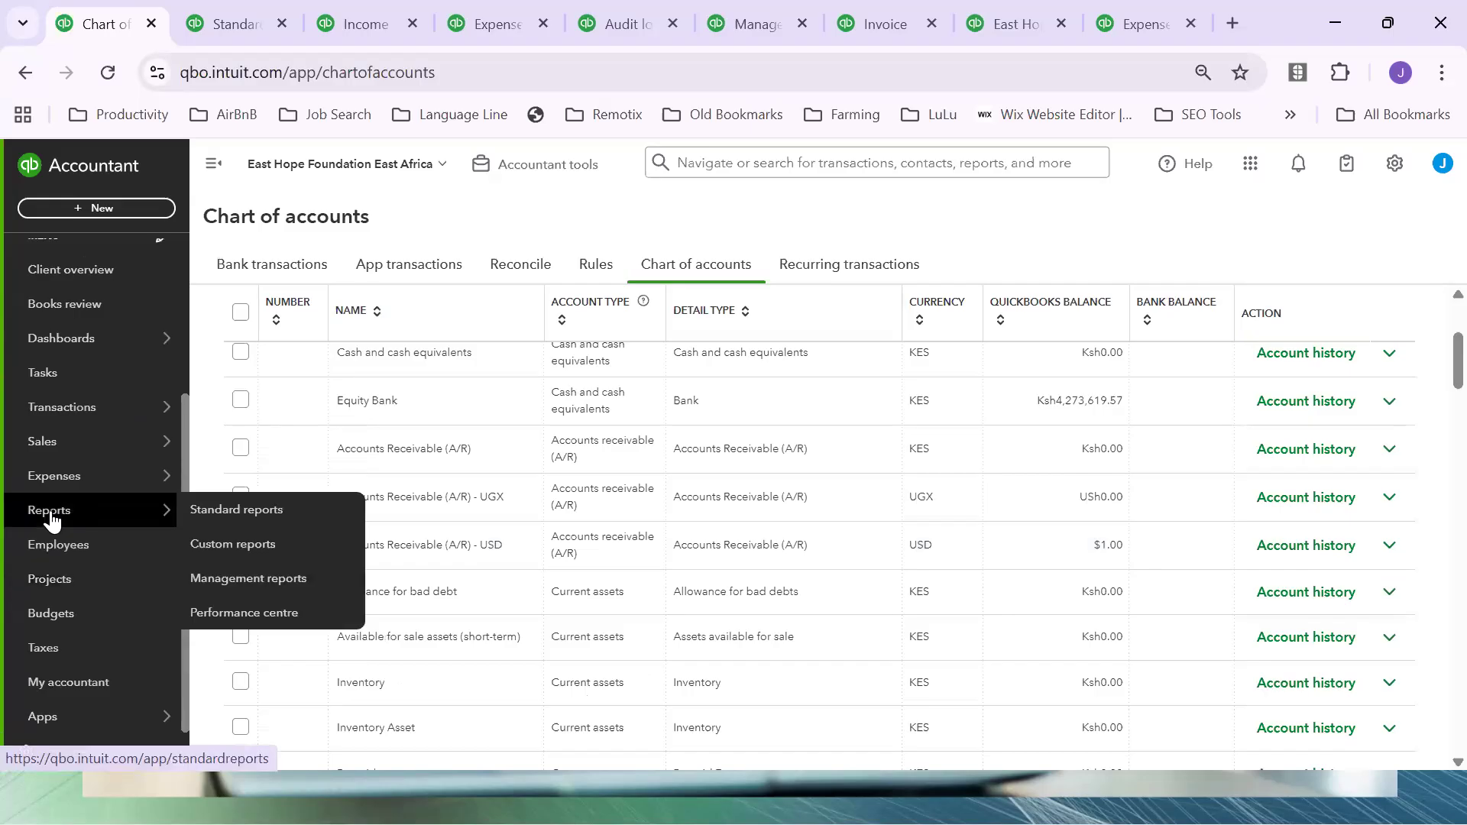
scroll(52, 519, "up", 3)
scroll(52, 520, "down", 3)
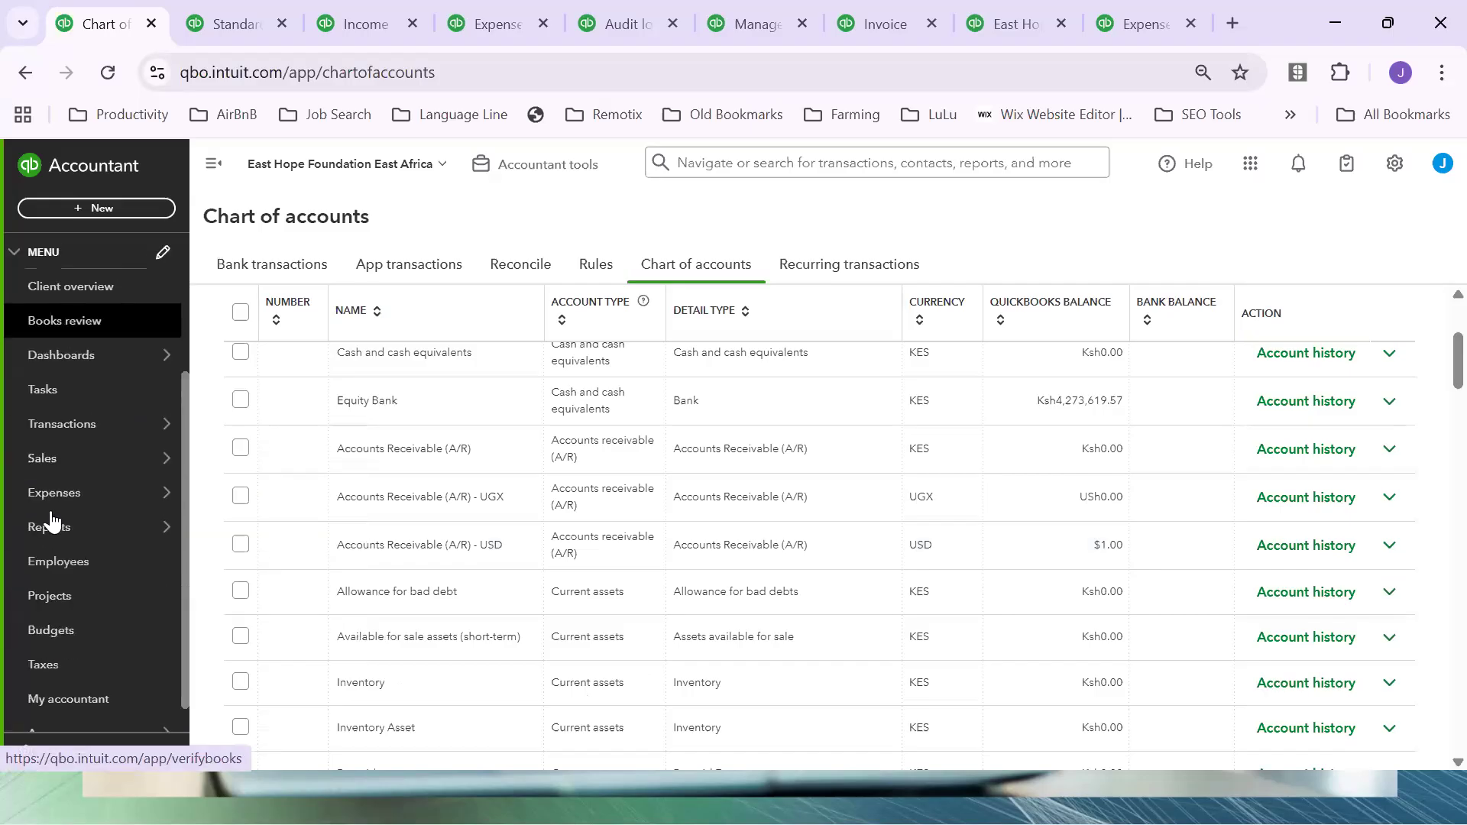
scroll(51, 520, "up", 2)
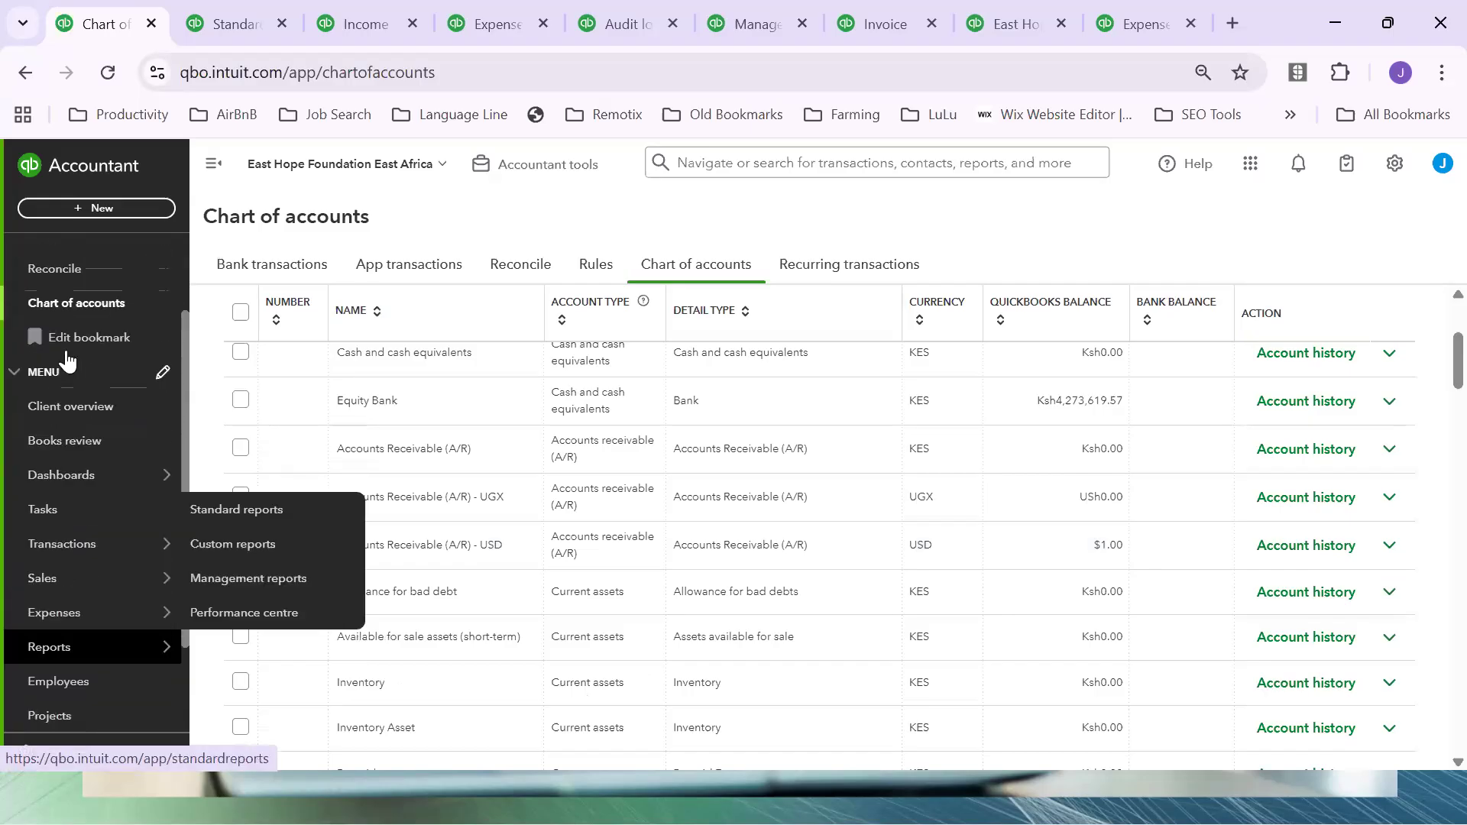
scroll(66, 359, "up", 2)
left_click(57, 260)
left_click(57, 260)
left_click(58, 260)
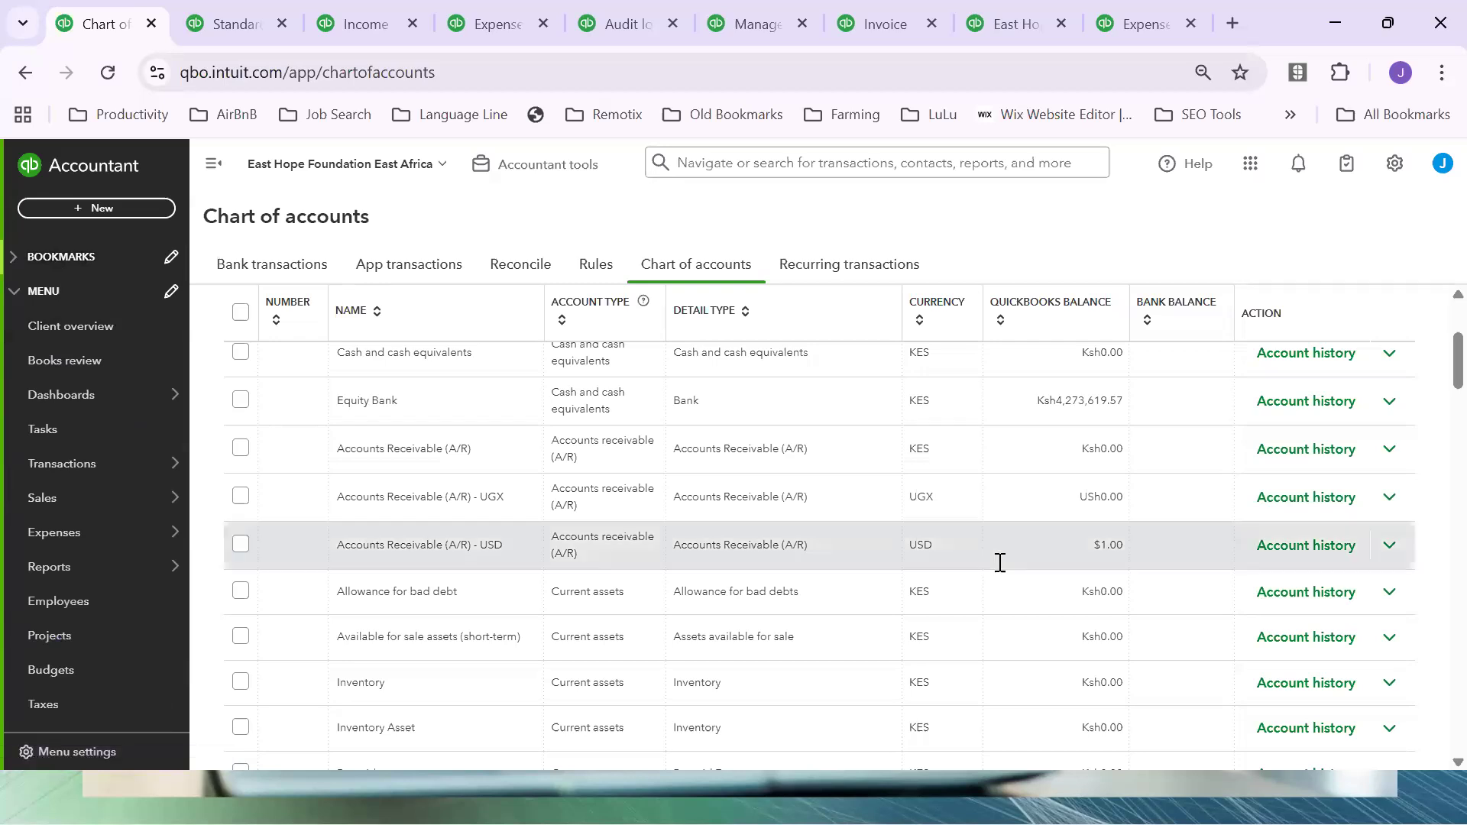
View the Client overview with its banking activity and common issues, and go back to the Home dashboard.
left_click(70, 334)
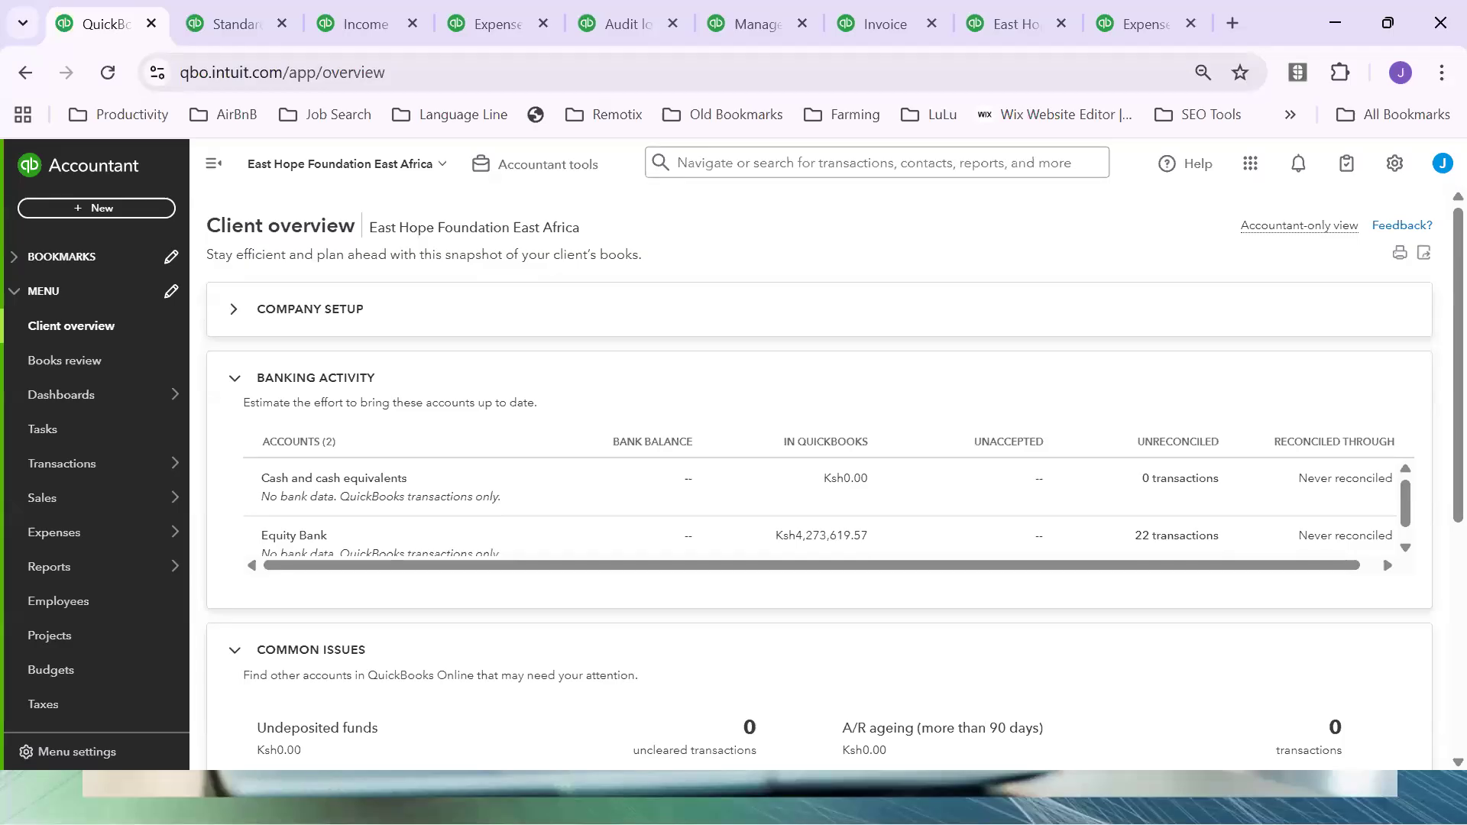
mouse_move(59, 401)
left_click(262, 406)
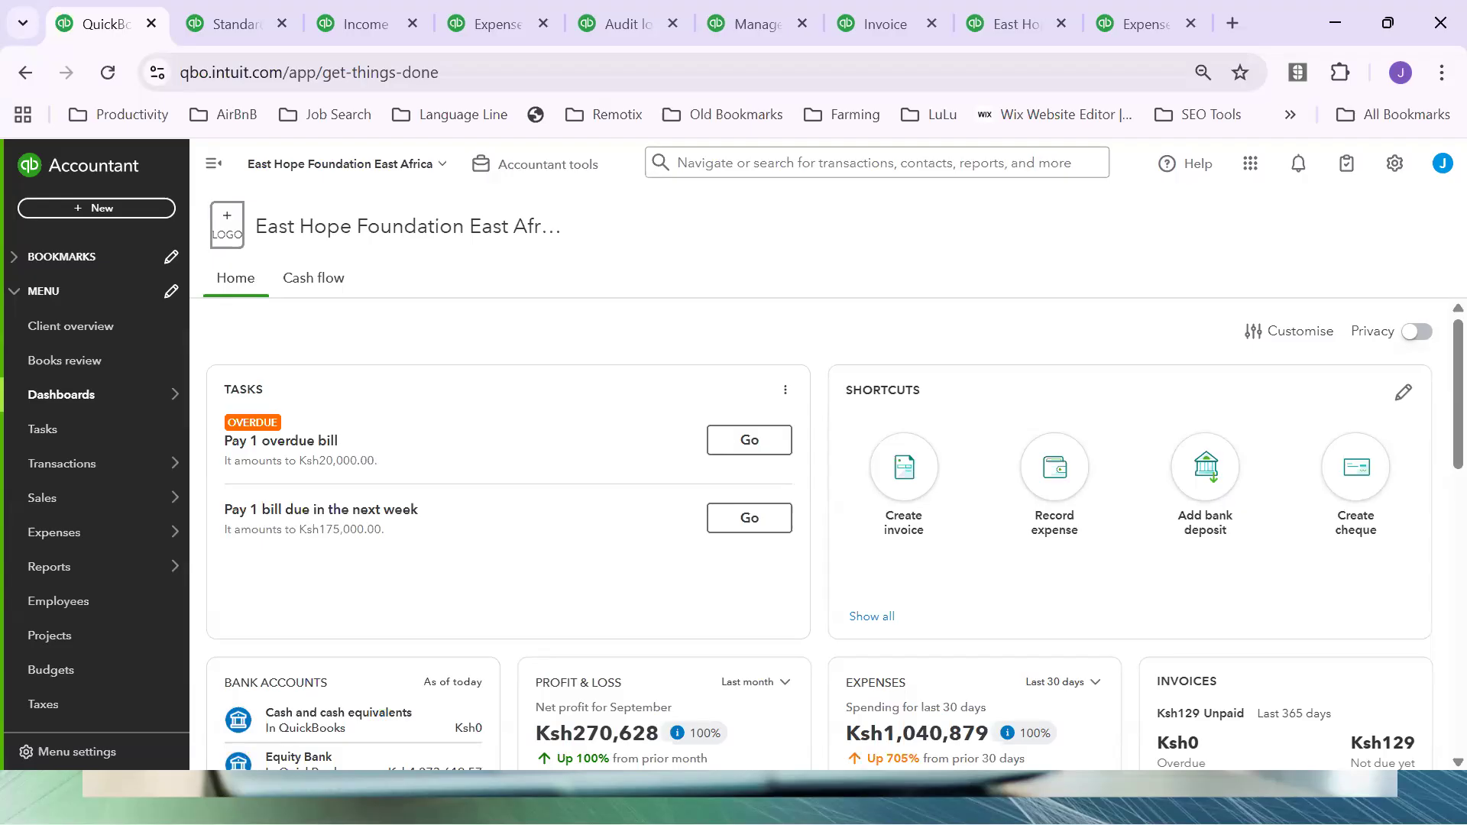
Reopen the Home dashboard and examine its bank accounts, profit and loss, expenses and invoices summaries.
mouse_move(156, 397)
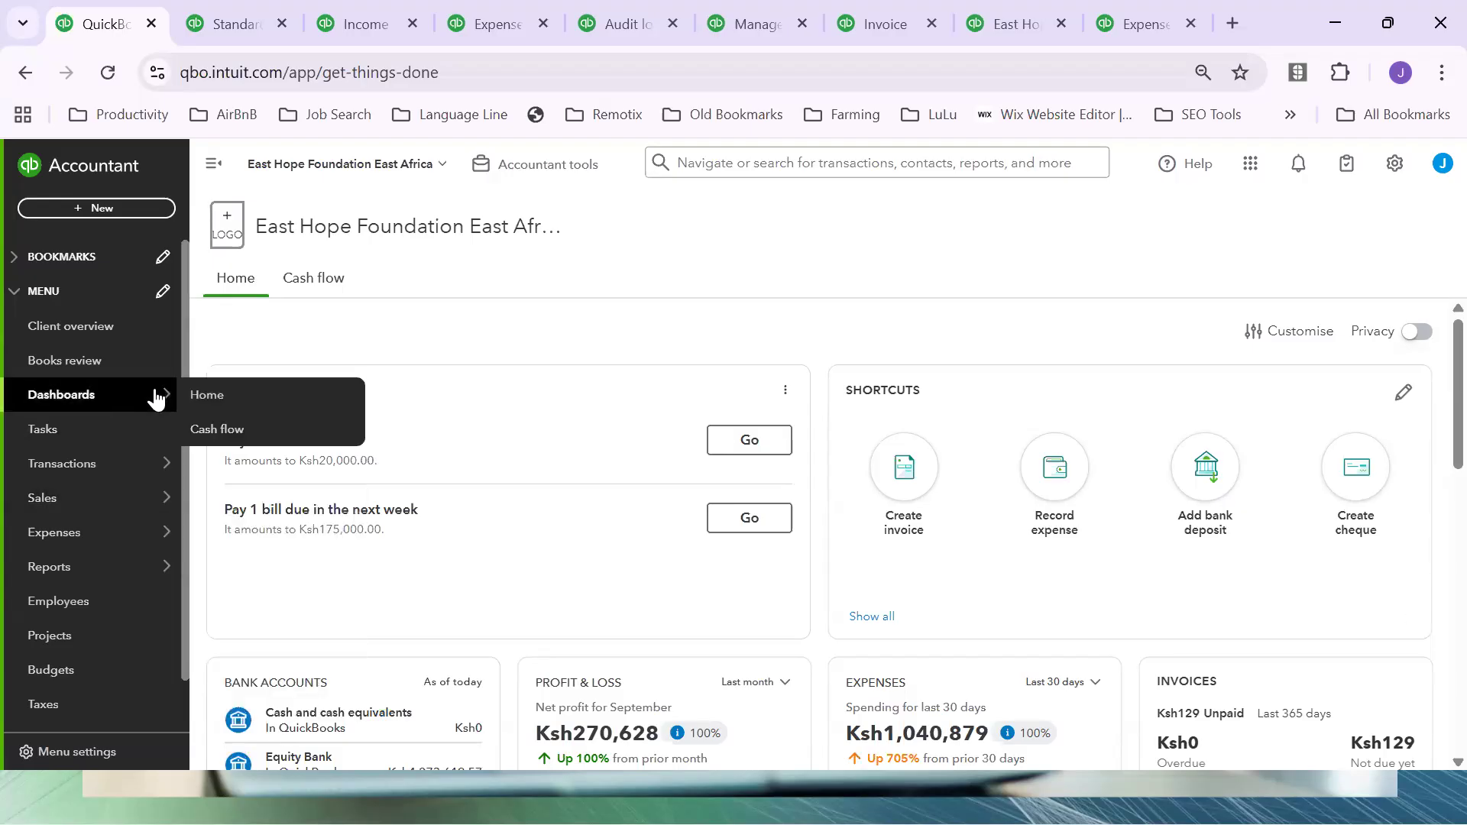
left_click(243, 397)
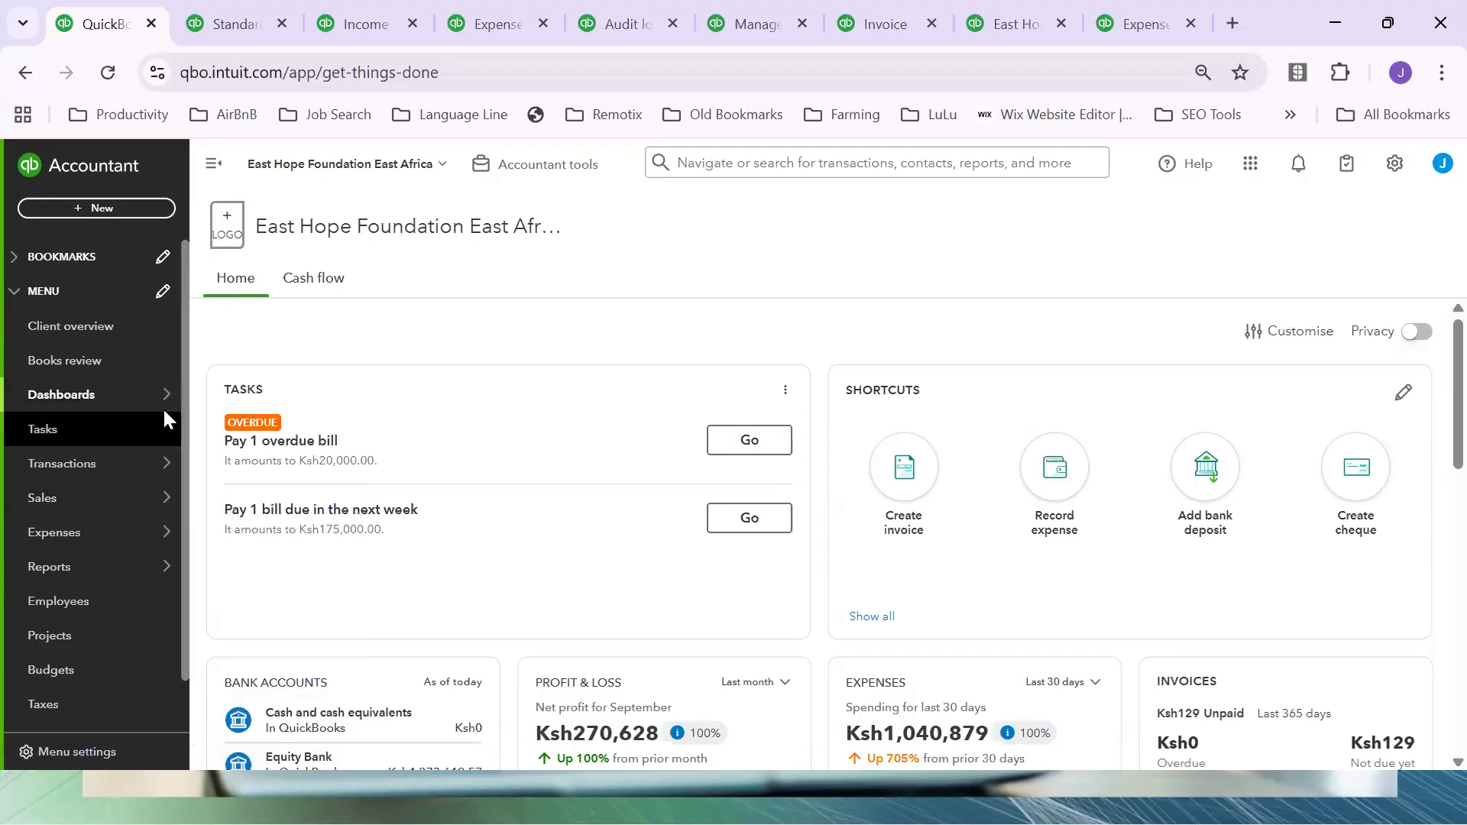
scroll(492, 485, "down", 5)
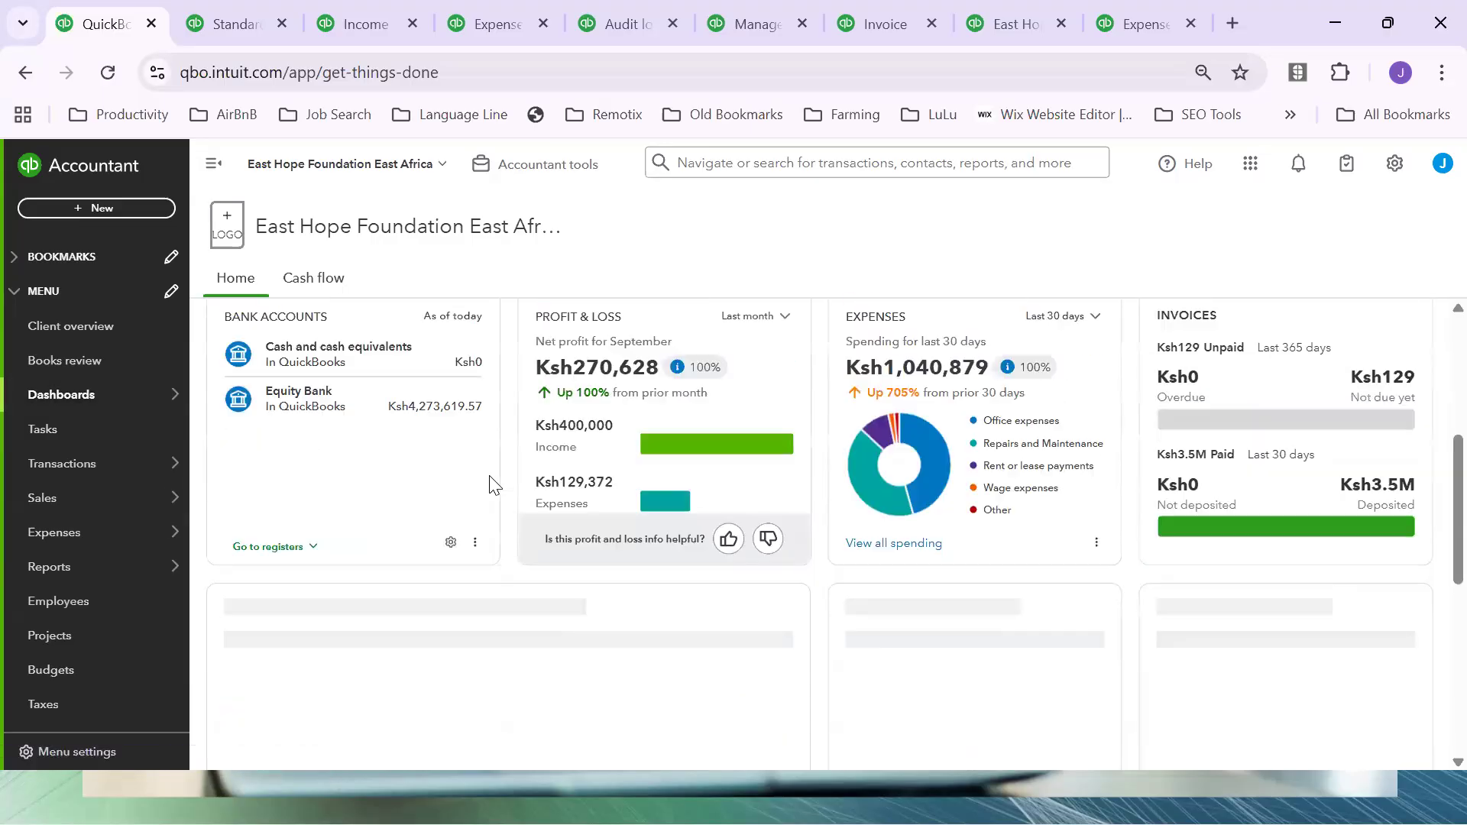
scroll(495, 486, "up", 1)
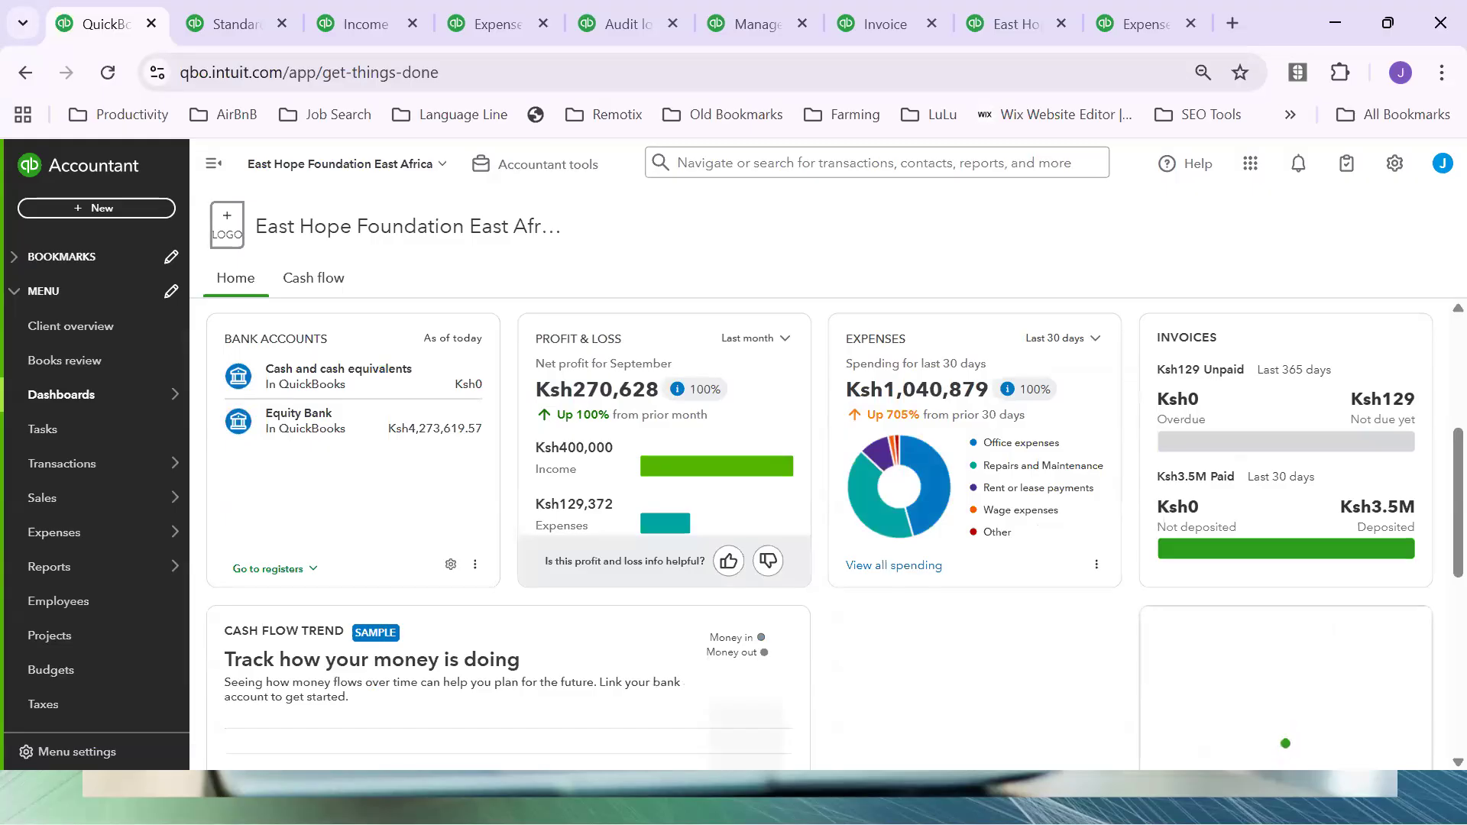
mouse_move(886, 450)
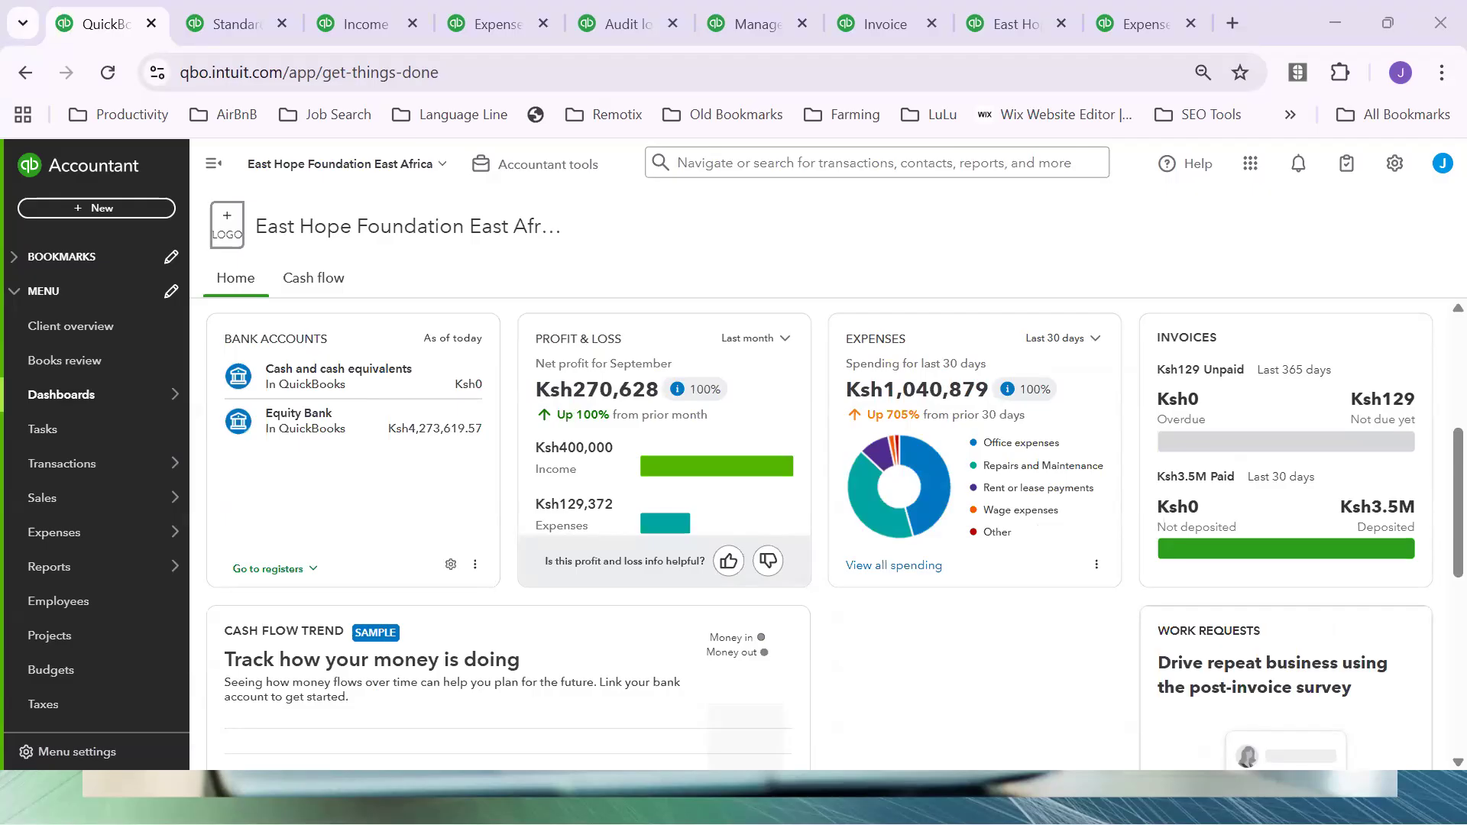
mouse_move(95, 474)
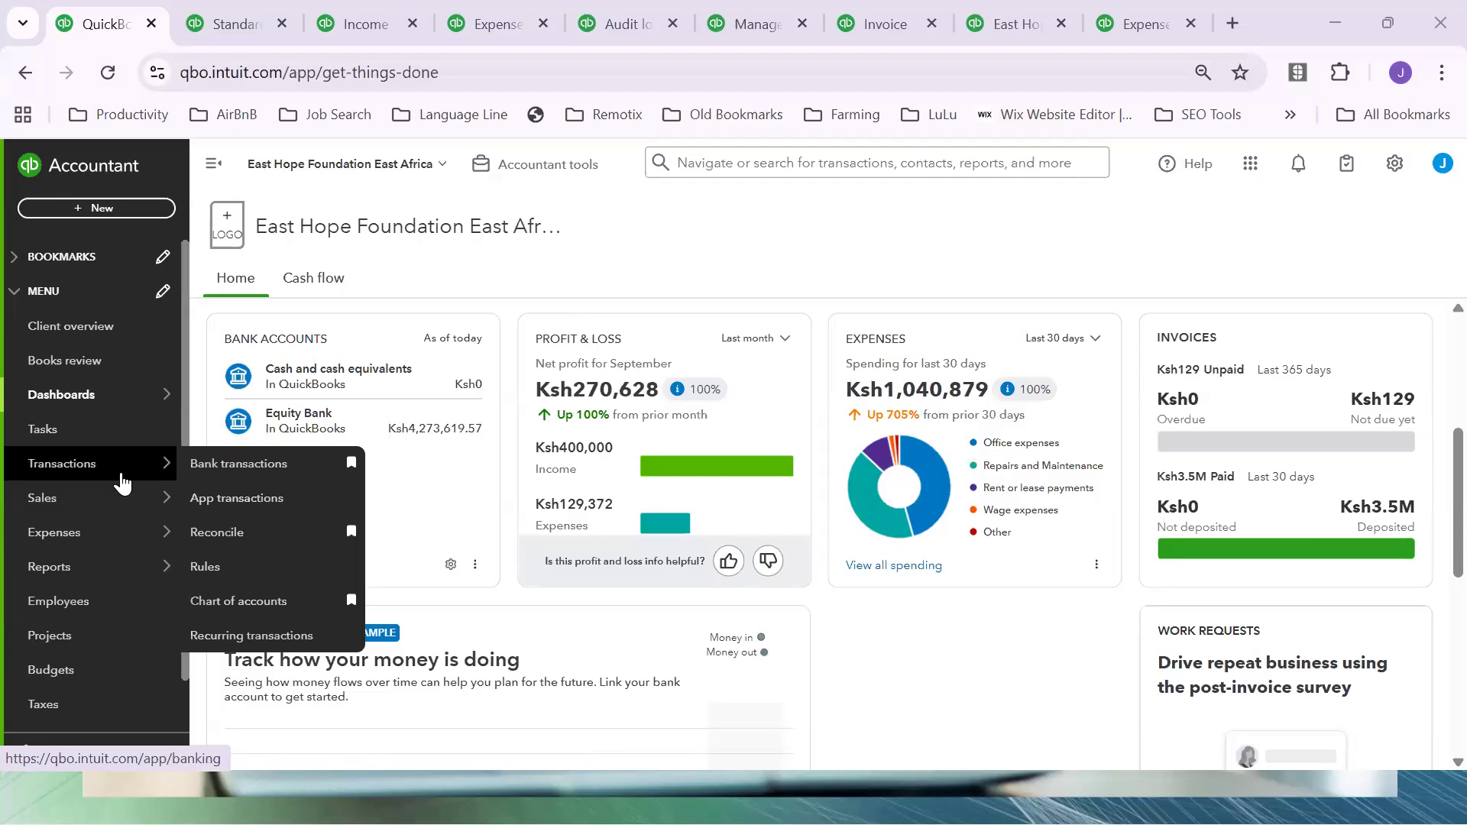
mouse_move(106, 506)
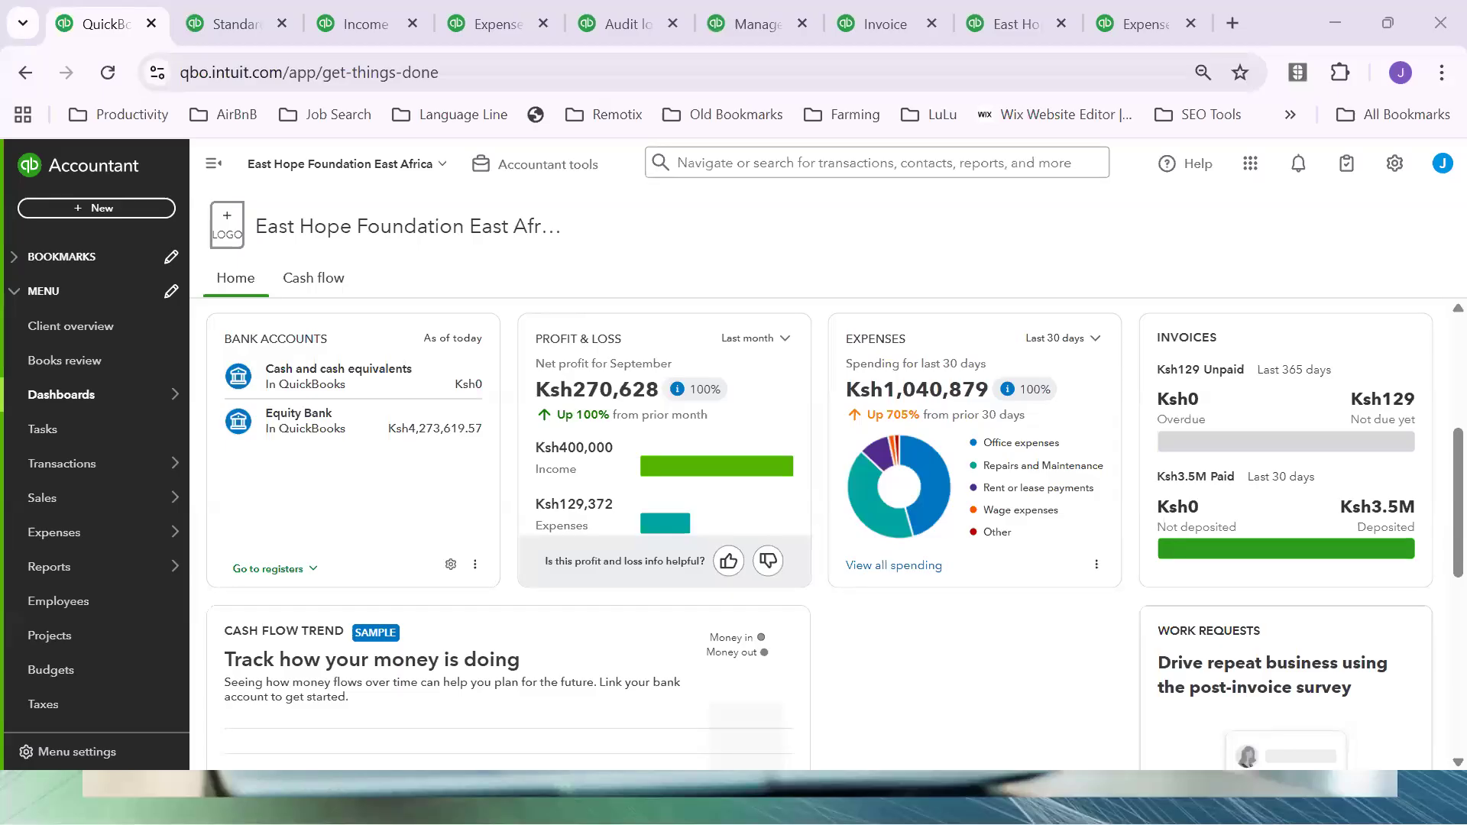
Switch to the standard reports page and look over the report search and the report categories.
left_click(231, 23)
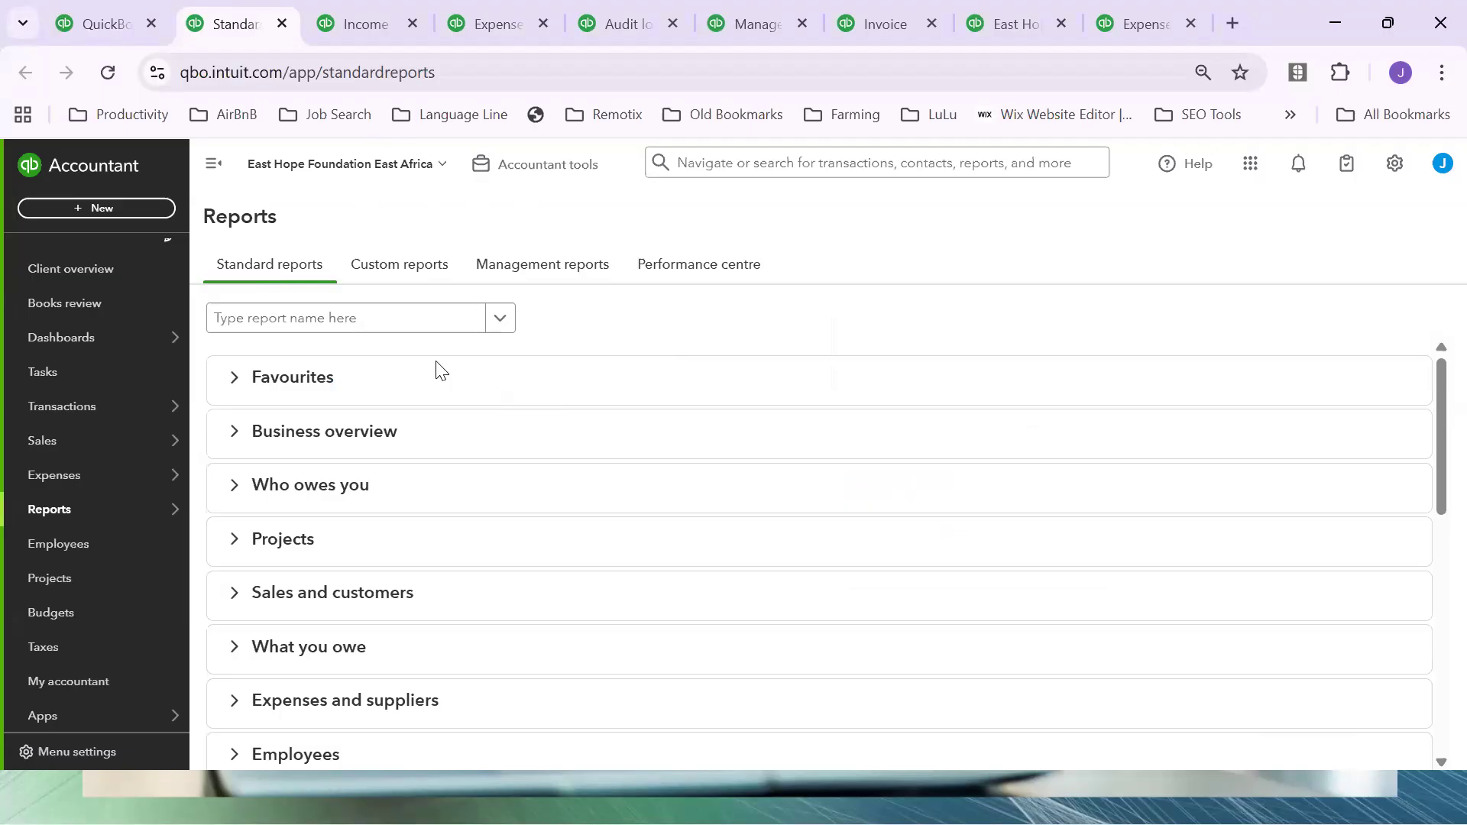
left_click(310, 327)
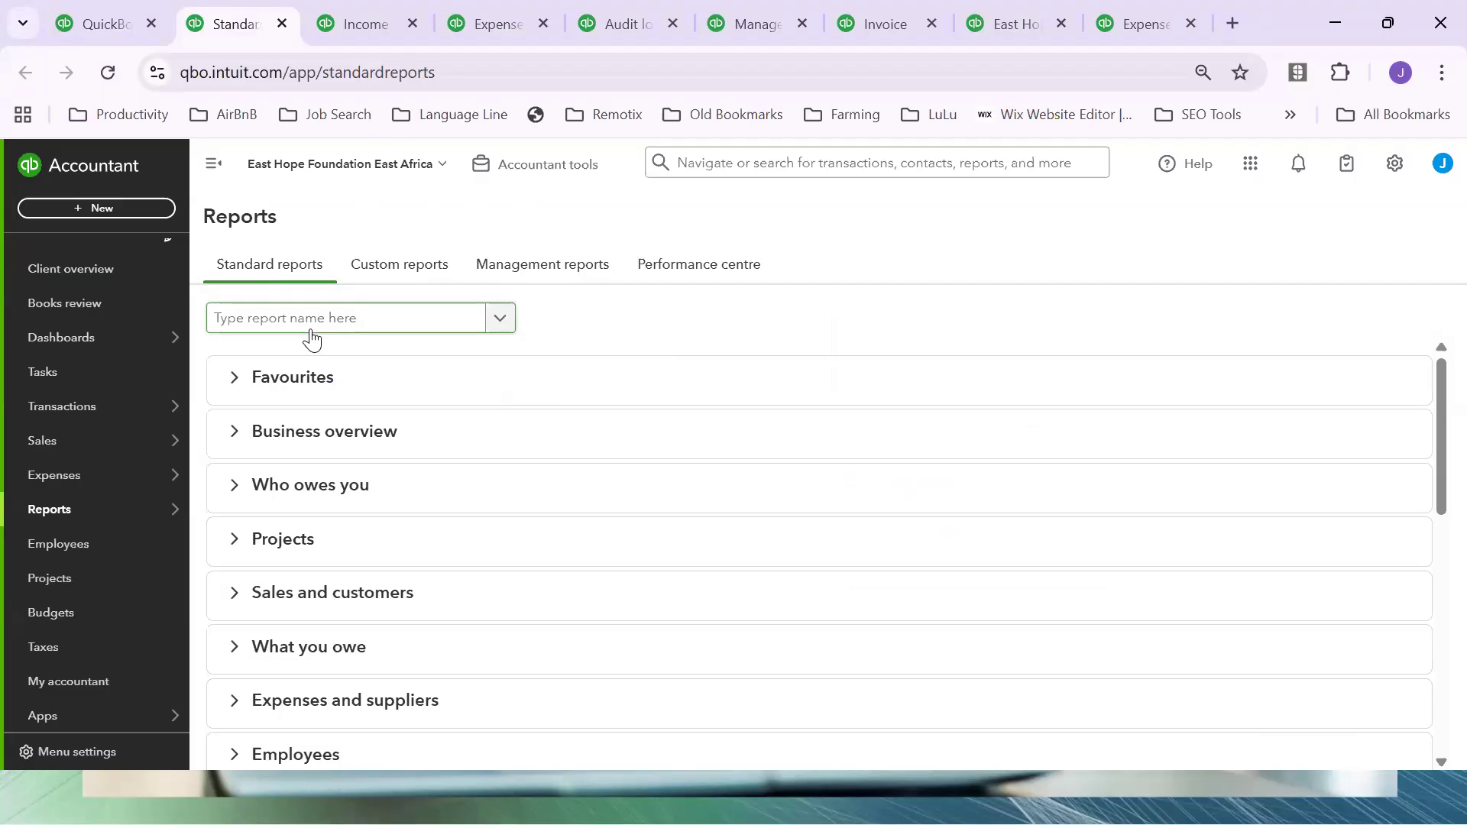
left_click(239, 386)
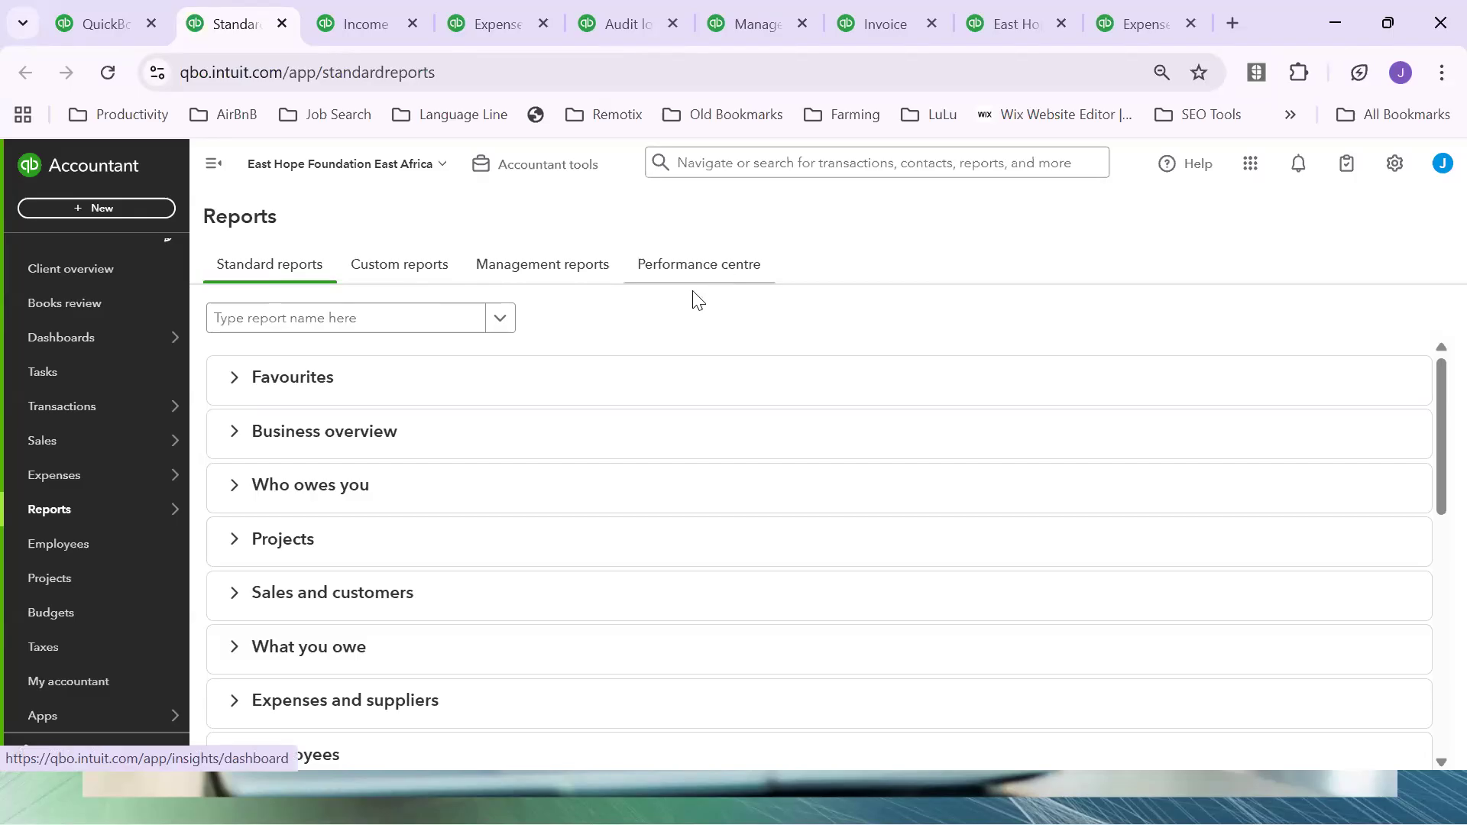
Look through the reports under Favourites and Business overview, expanding each category and collapsing it again.
left_click(239, 384)
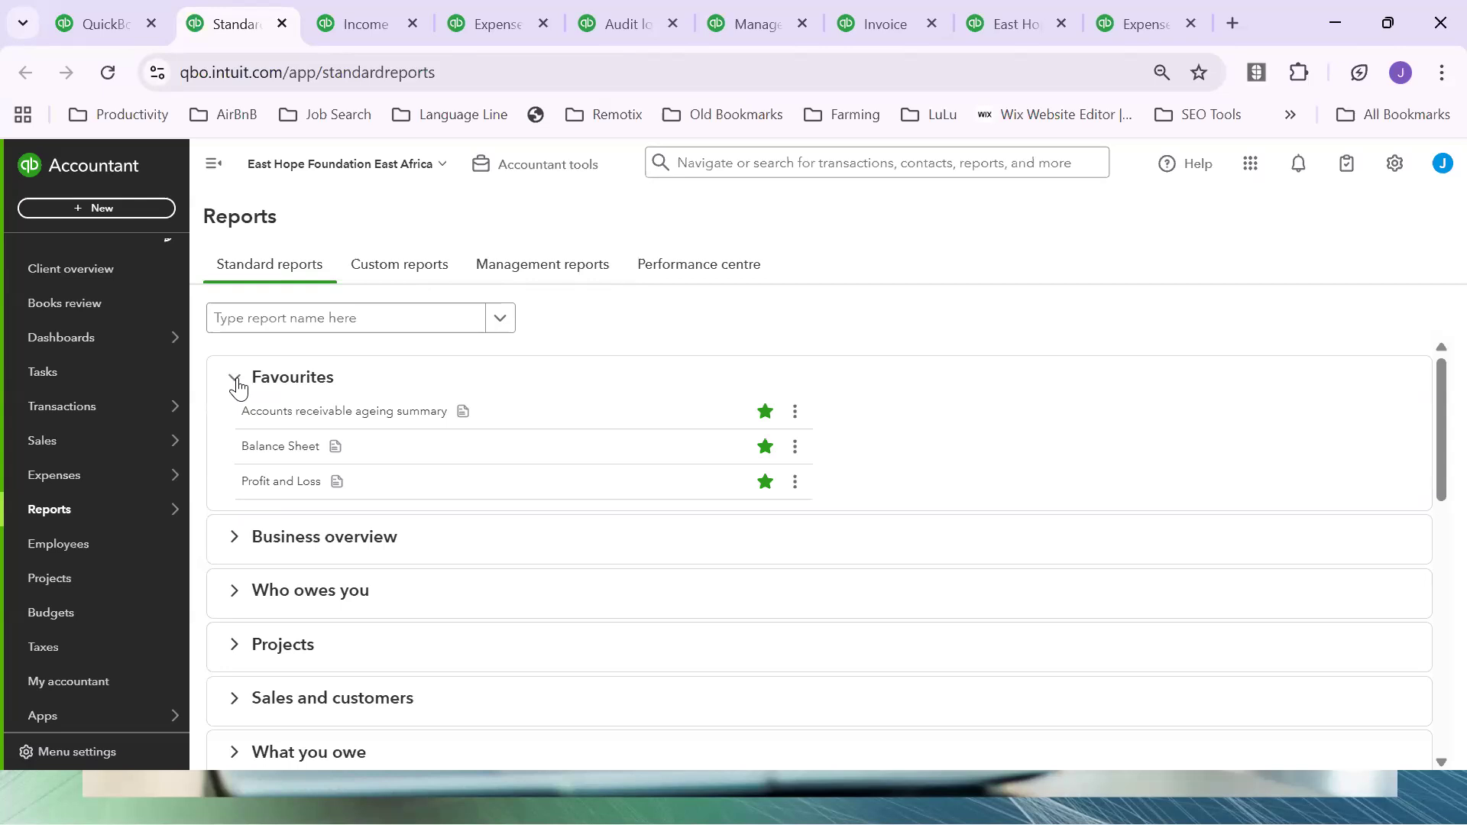
left_click(240, 385)
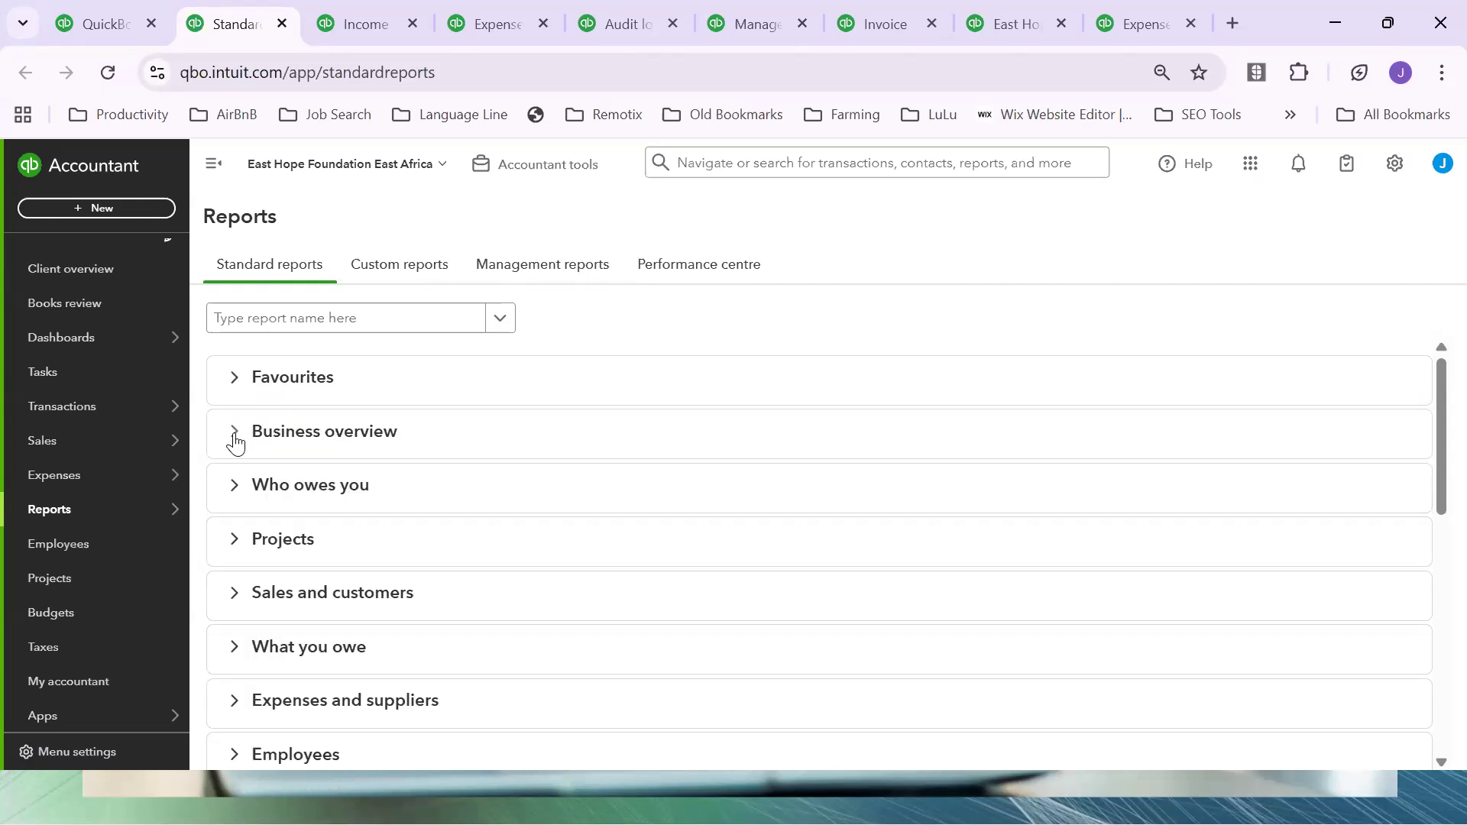
left_click(236, 433)
scroll(512, 461, "down", 2)
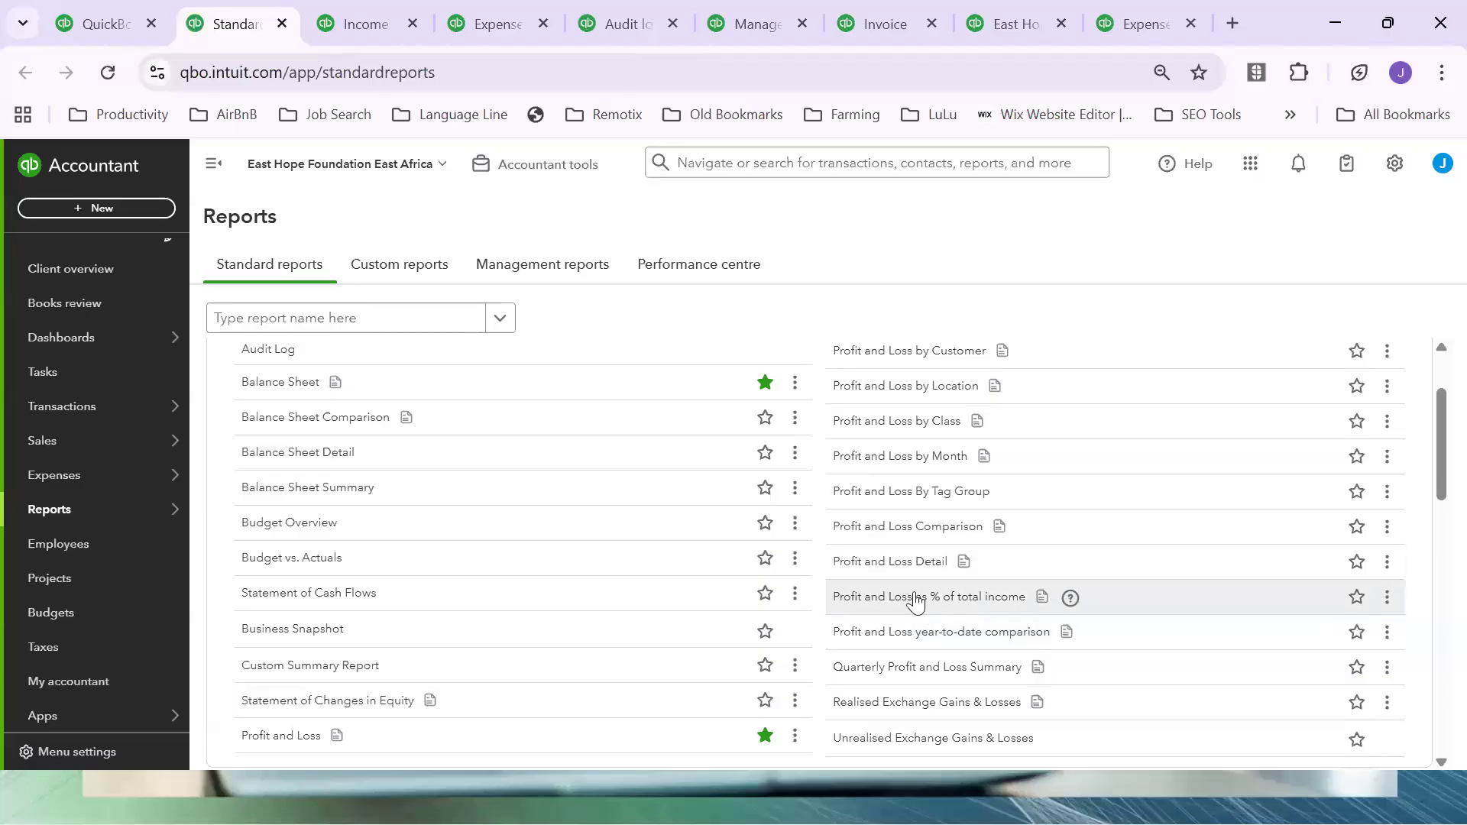
scroll(1017, 650, "down", 2)
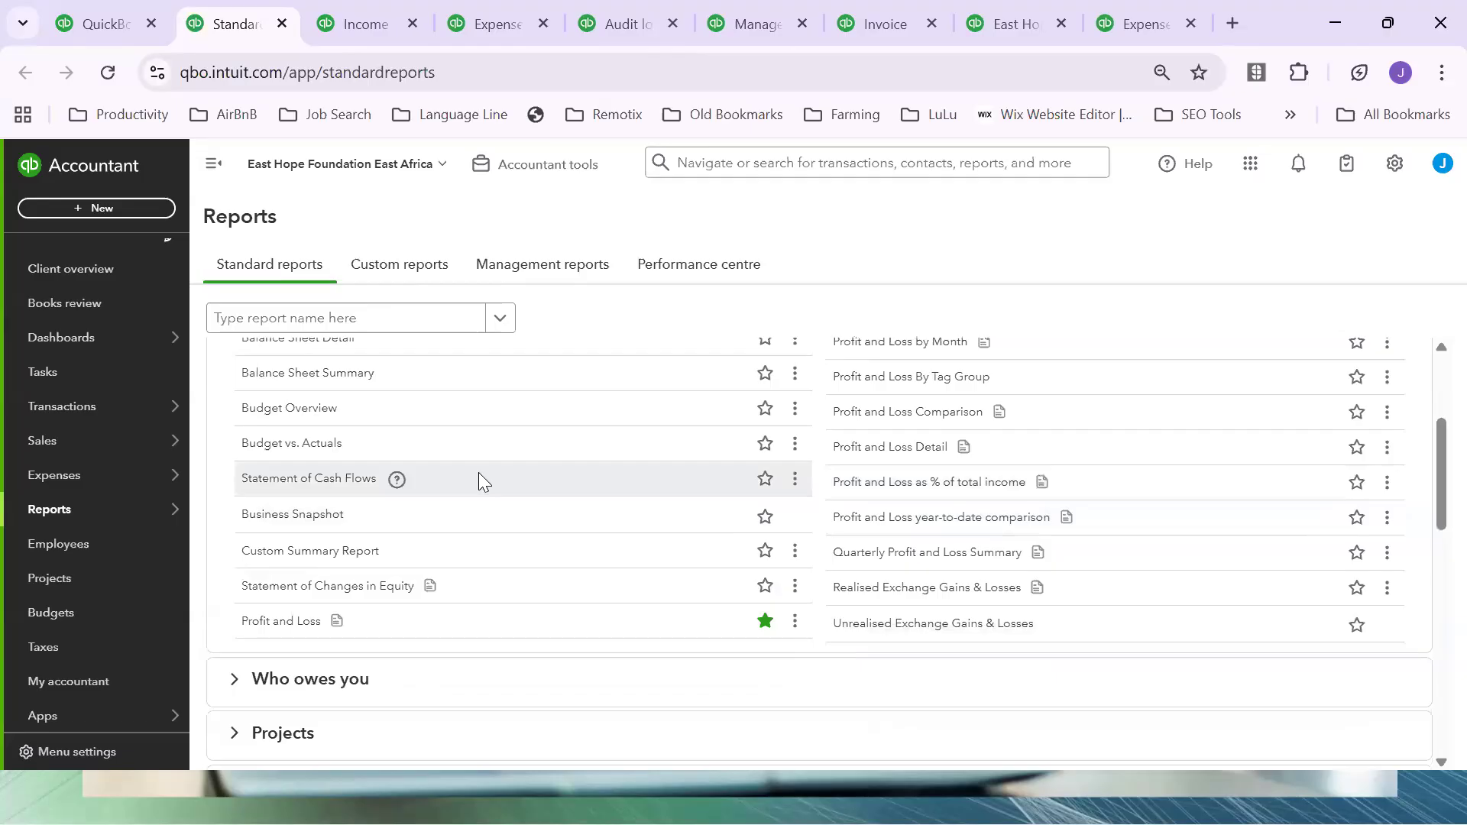
scroll(480, 485, "up", 3)
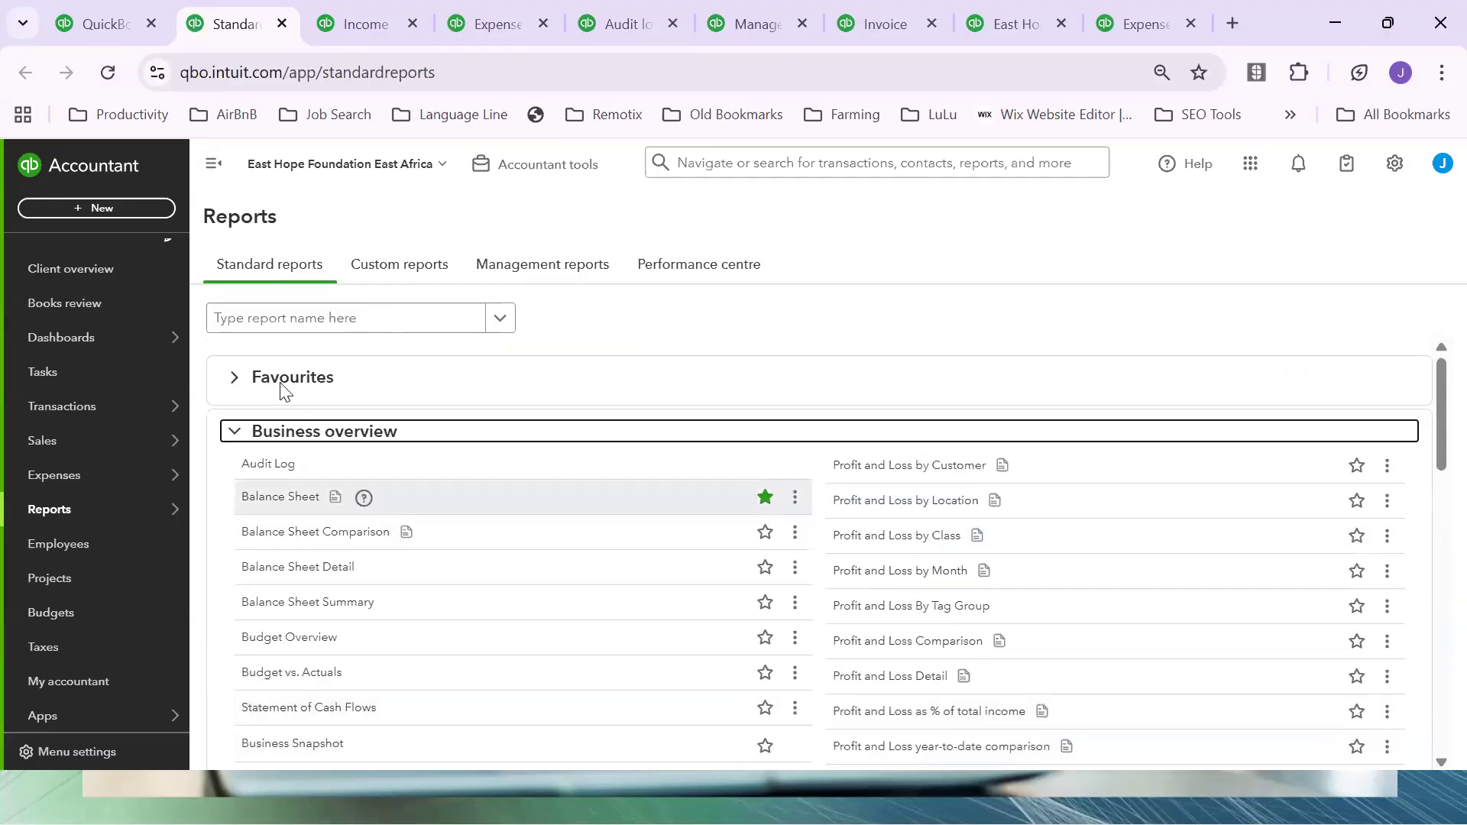
left_click(234, 438)
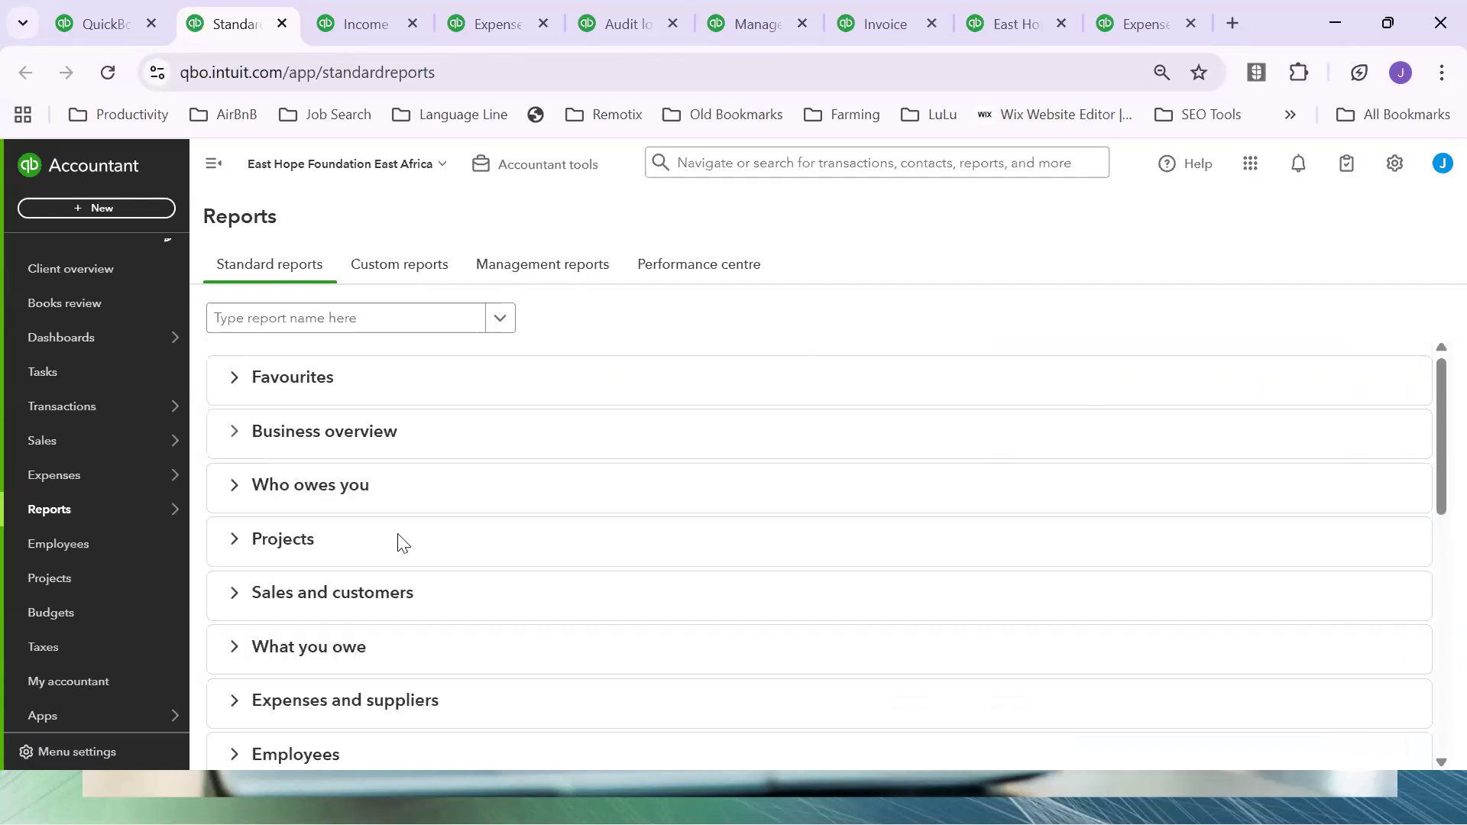
Expand the Who owes you category, look over its receivables reports and collapse it again.
left_click(235, 497)
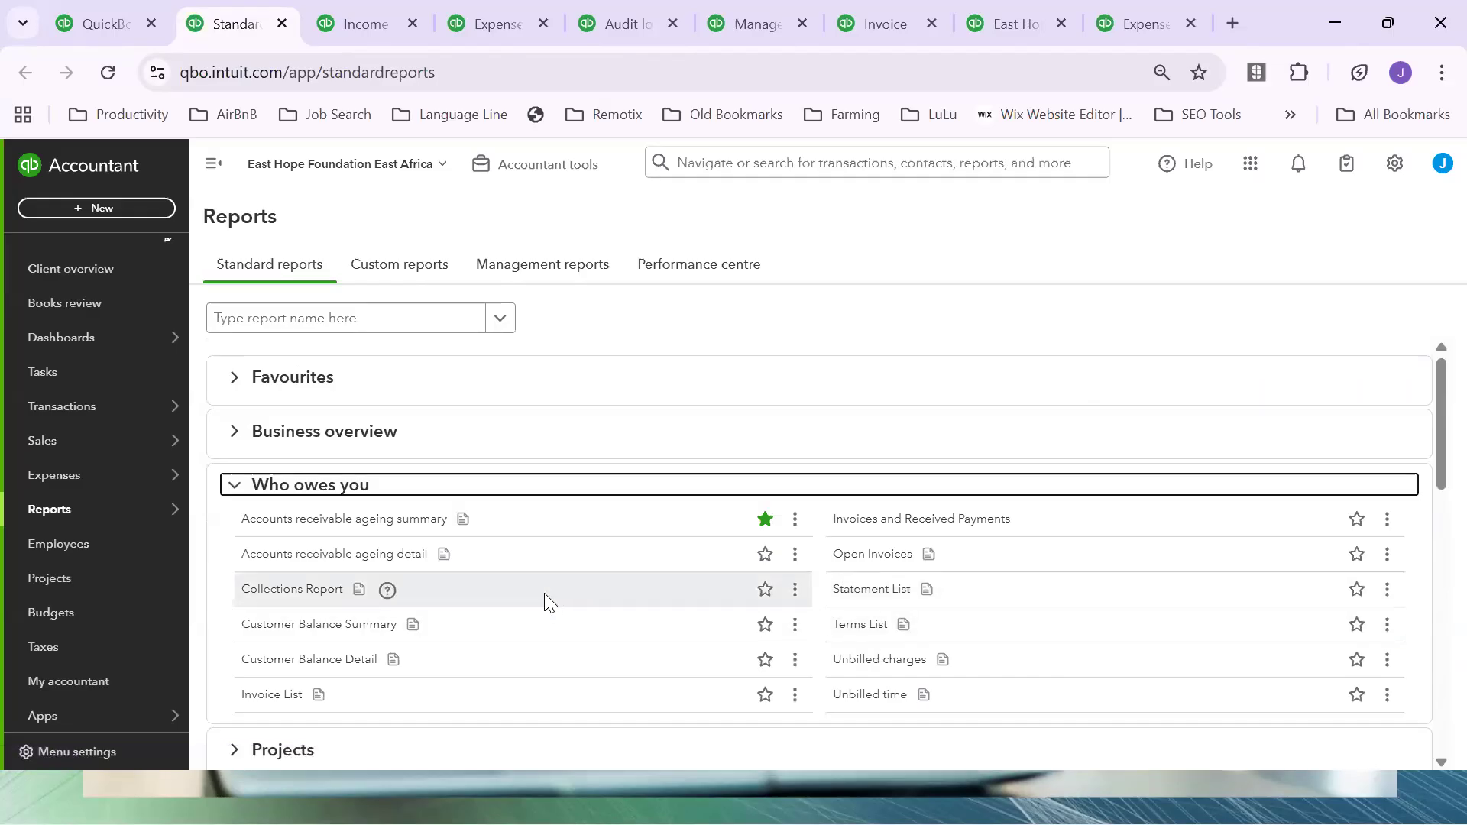
scroll(545, 595, "down", 1)
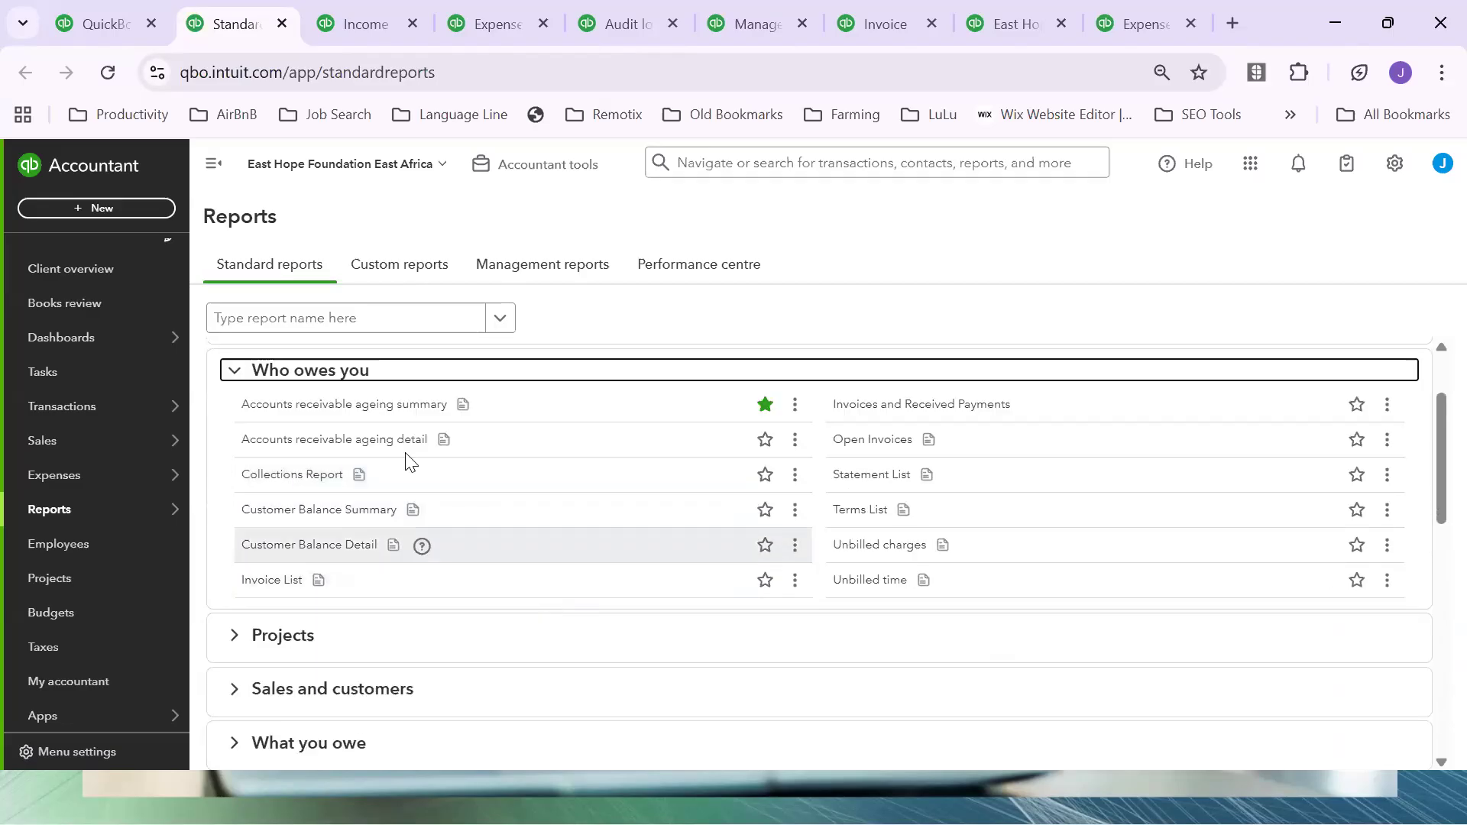
left_click(236, 374)
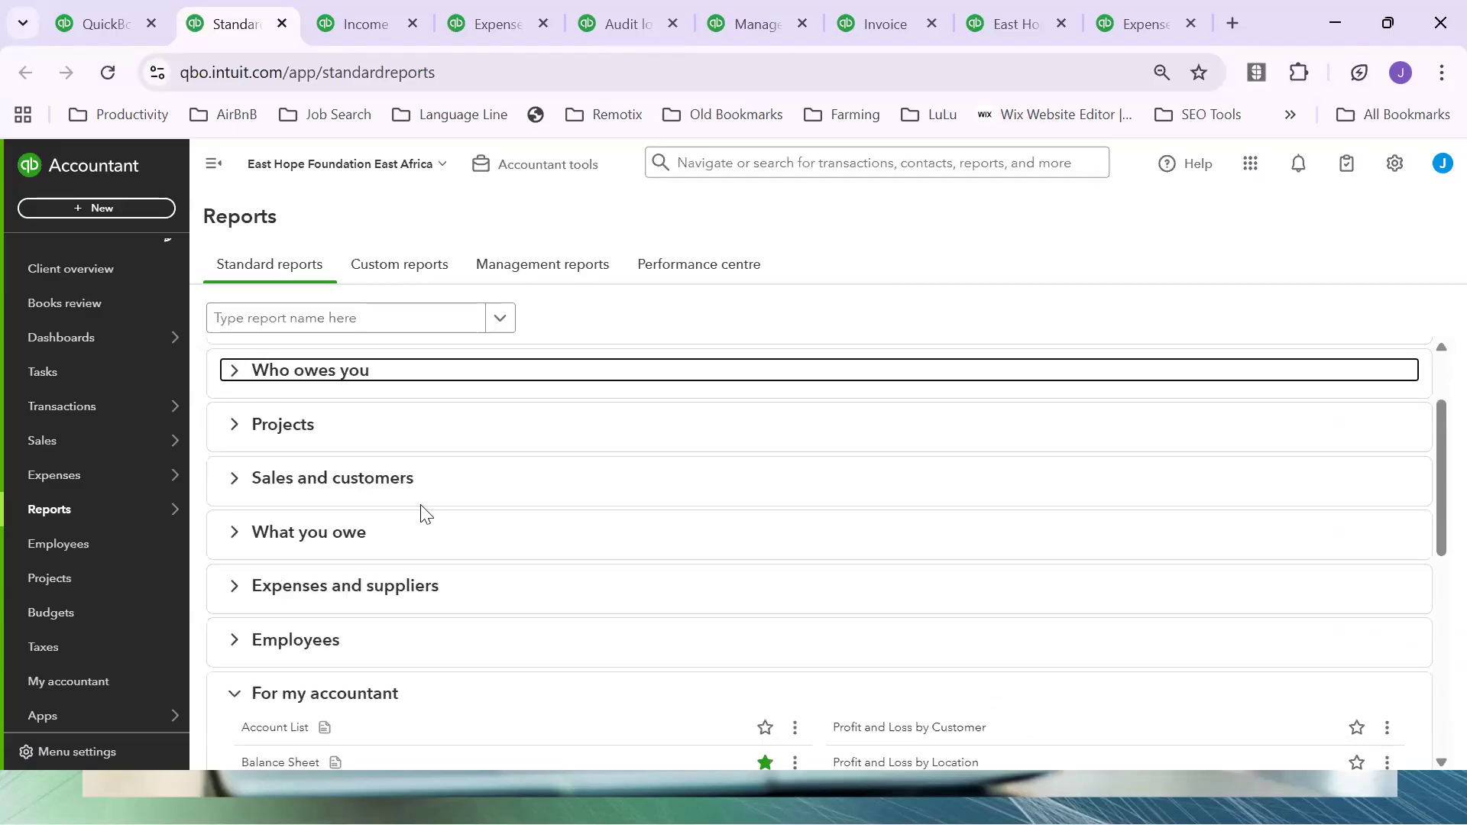
Review the reports under Sales and customers and under Expenses and suppliers, collapsing each category after viewing it.
left_click(236, 481)
scroll(483, 496, "down", 3)
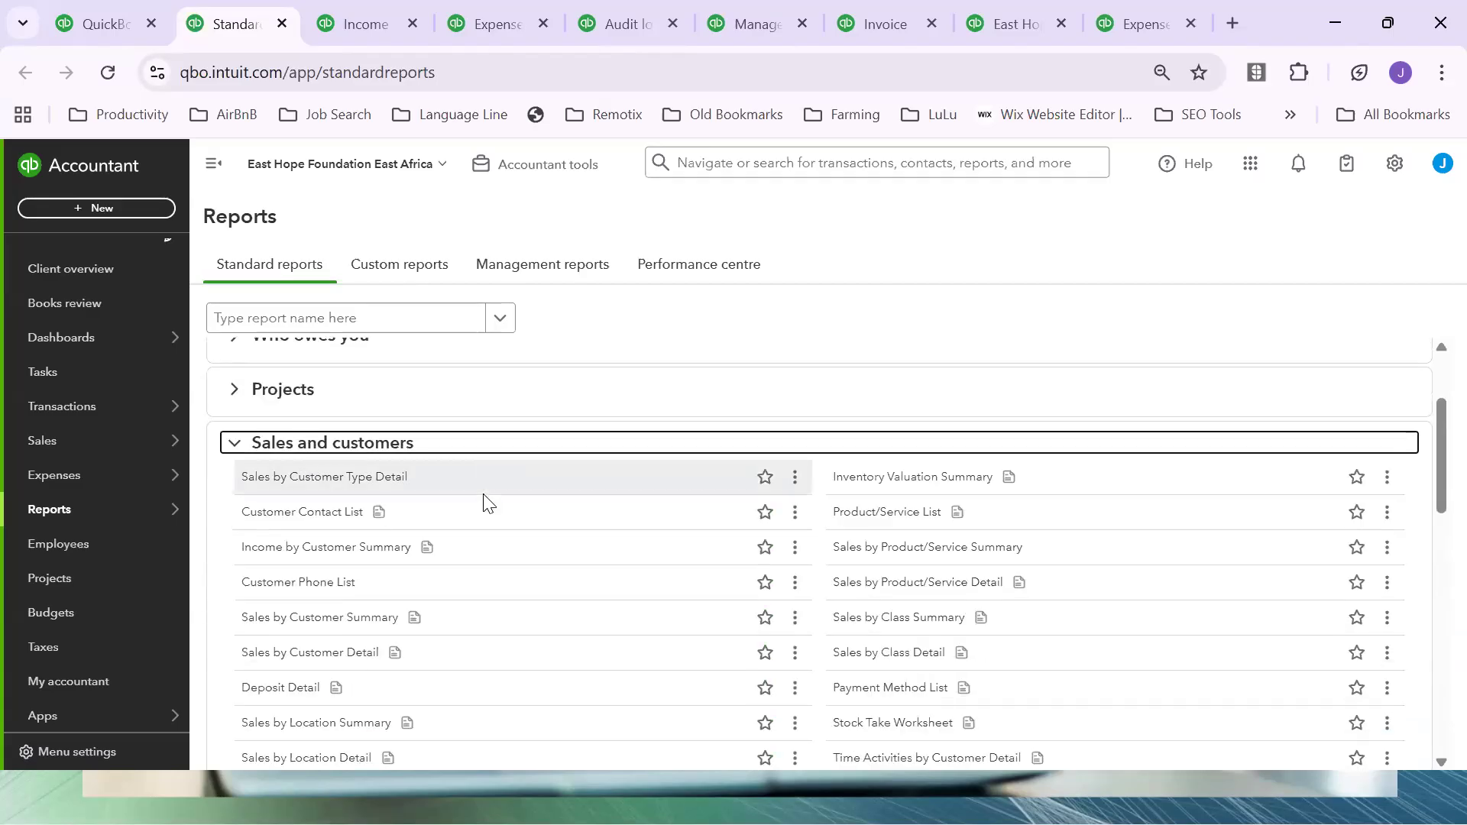
scroll(483, 494, "up", 2)
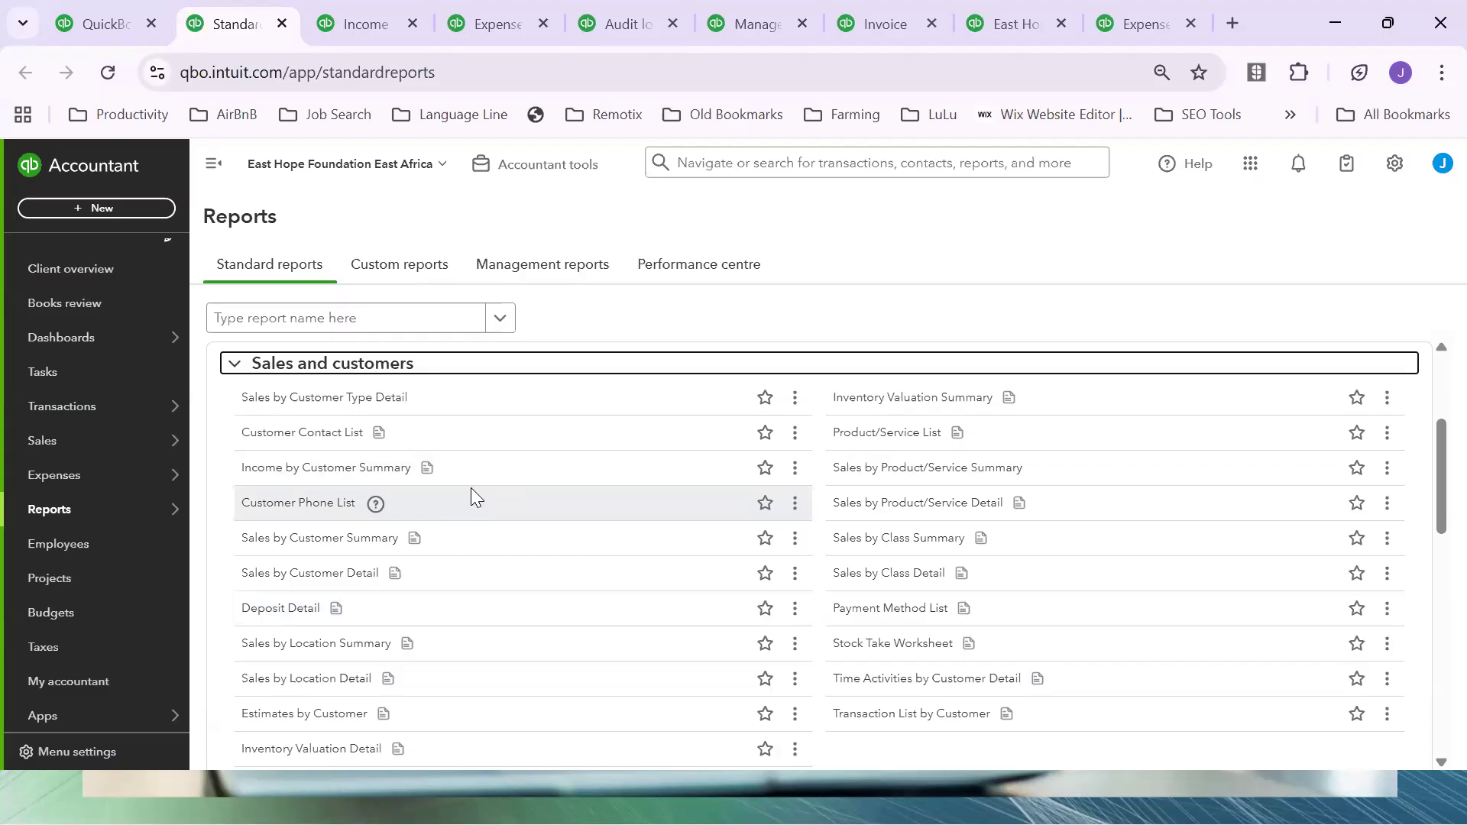
left_click(233, 367)
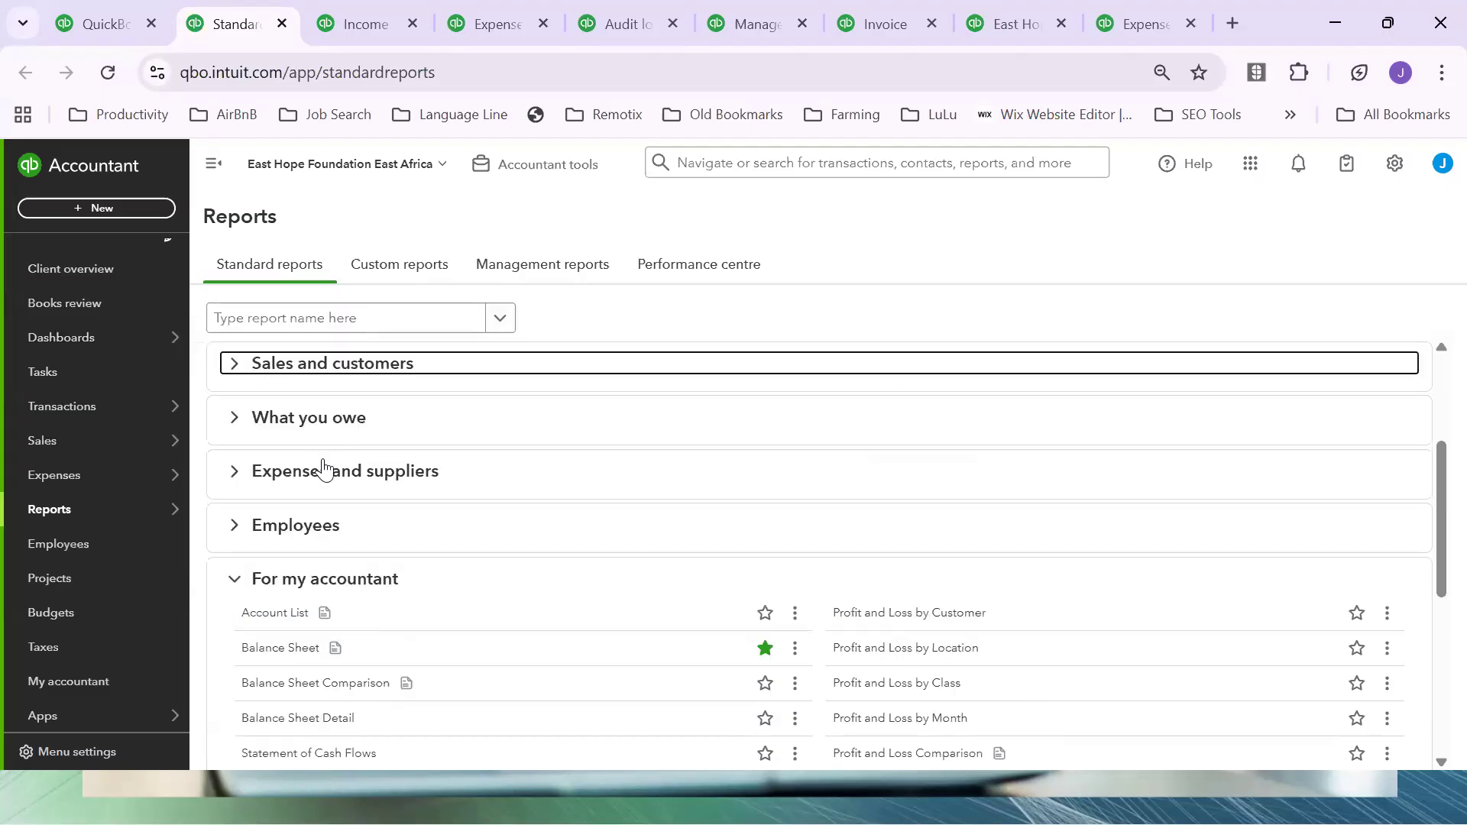
left_click(235, 481)
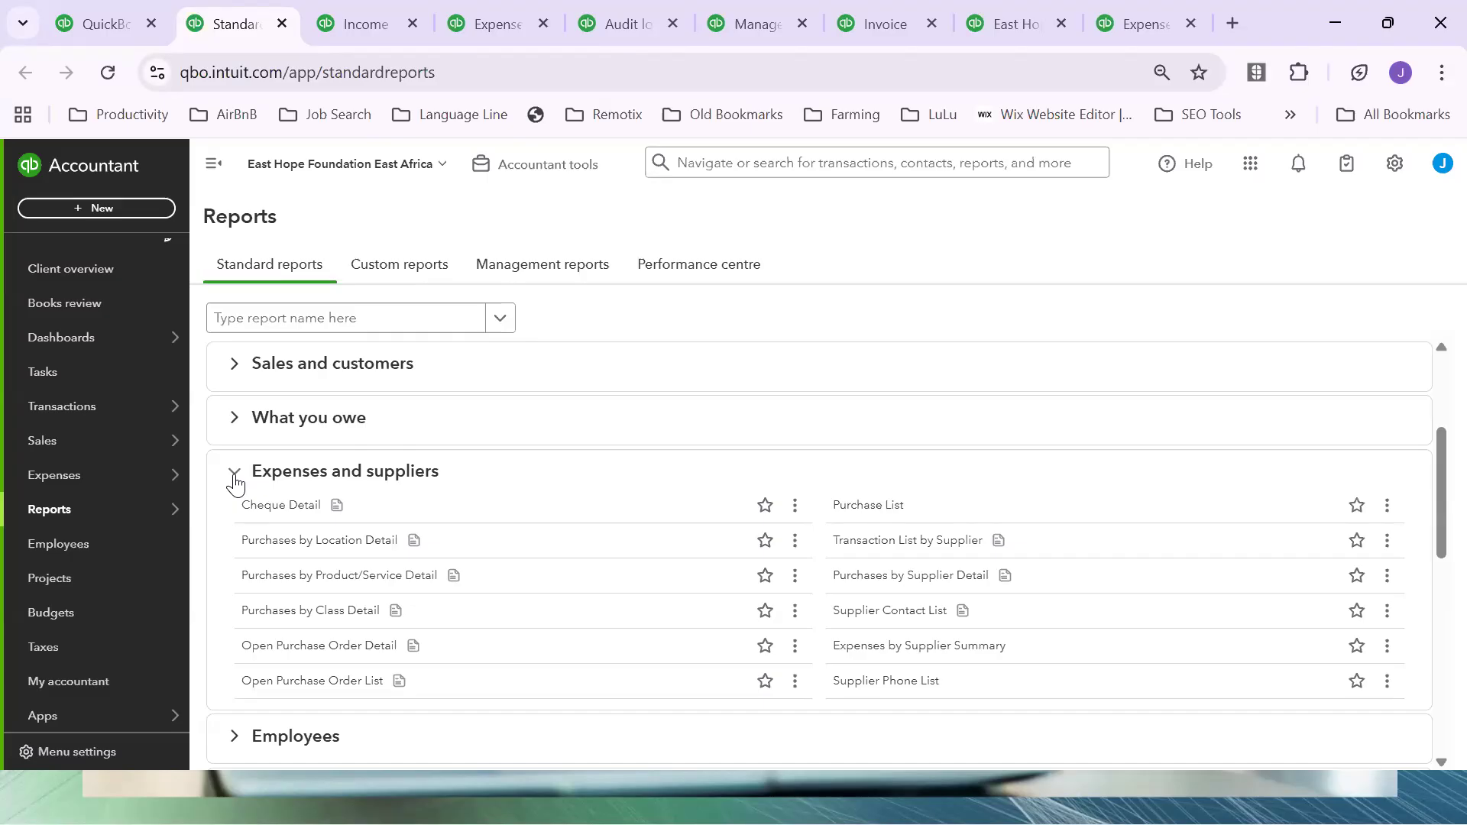
left_click(235, 478)
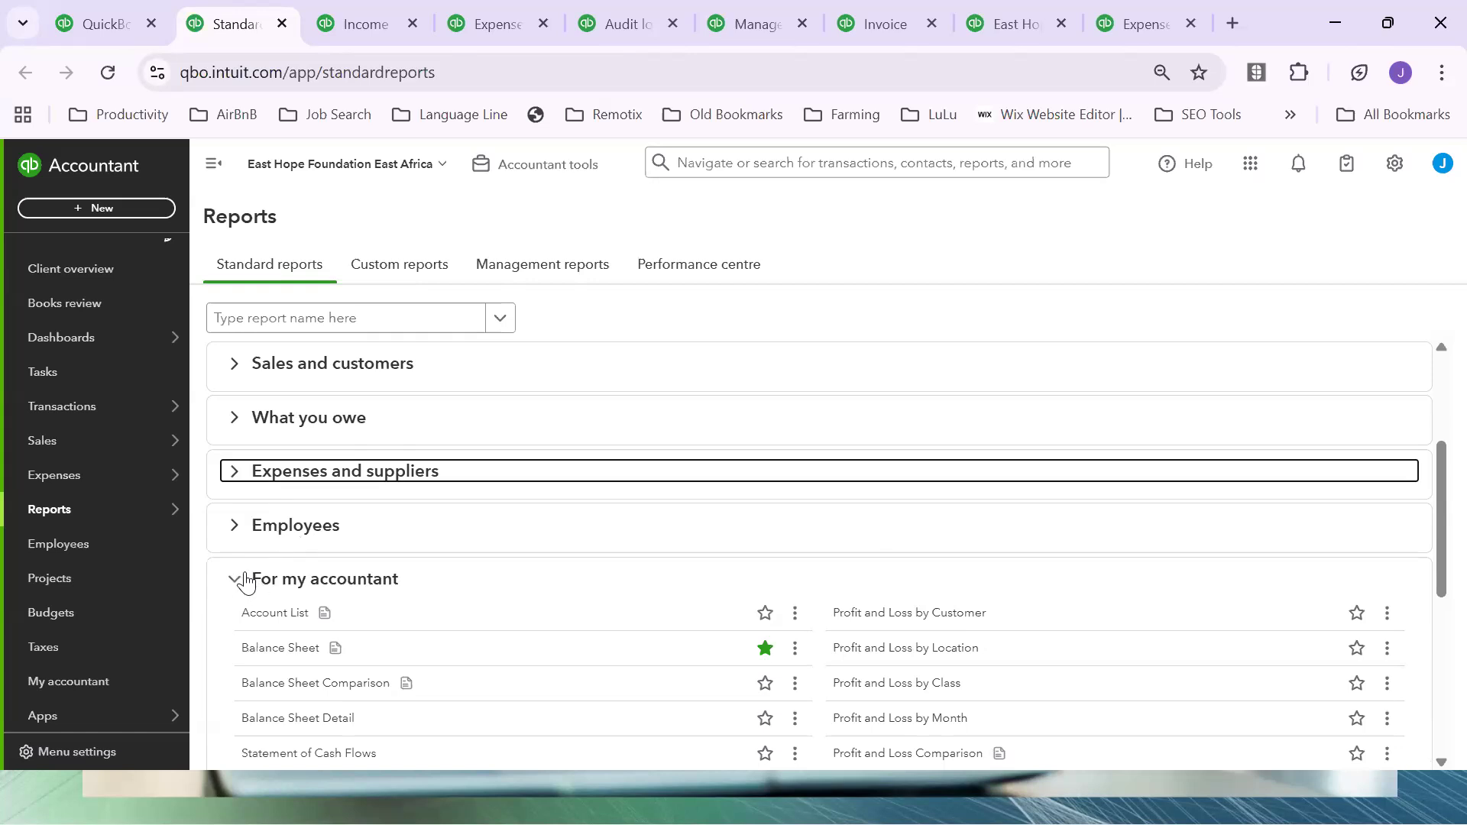
Check the Employees reports, collapse that category, and look through the full For my accountant report list.
scroll(242, 581, "down", 3)
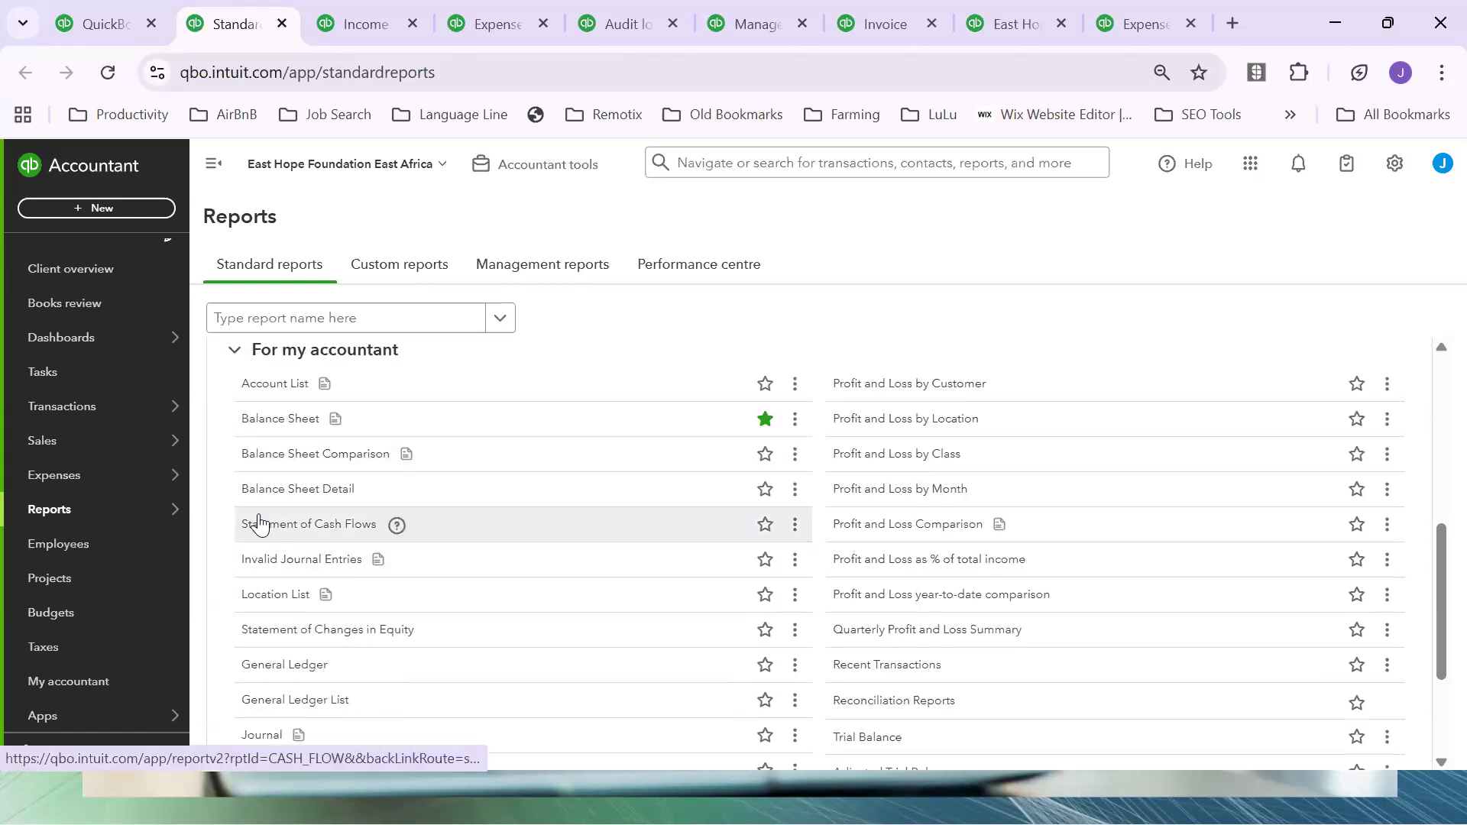
scroll(230, 508, "up", 2)
left_click(234, 420)
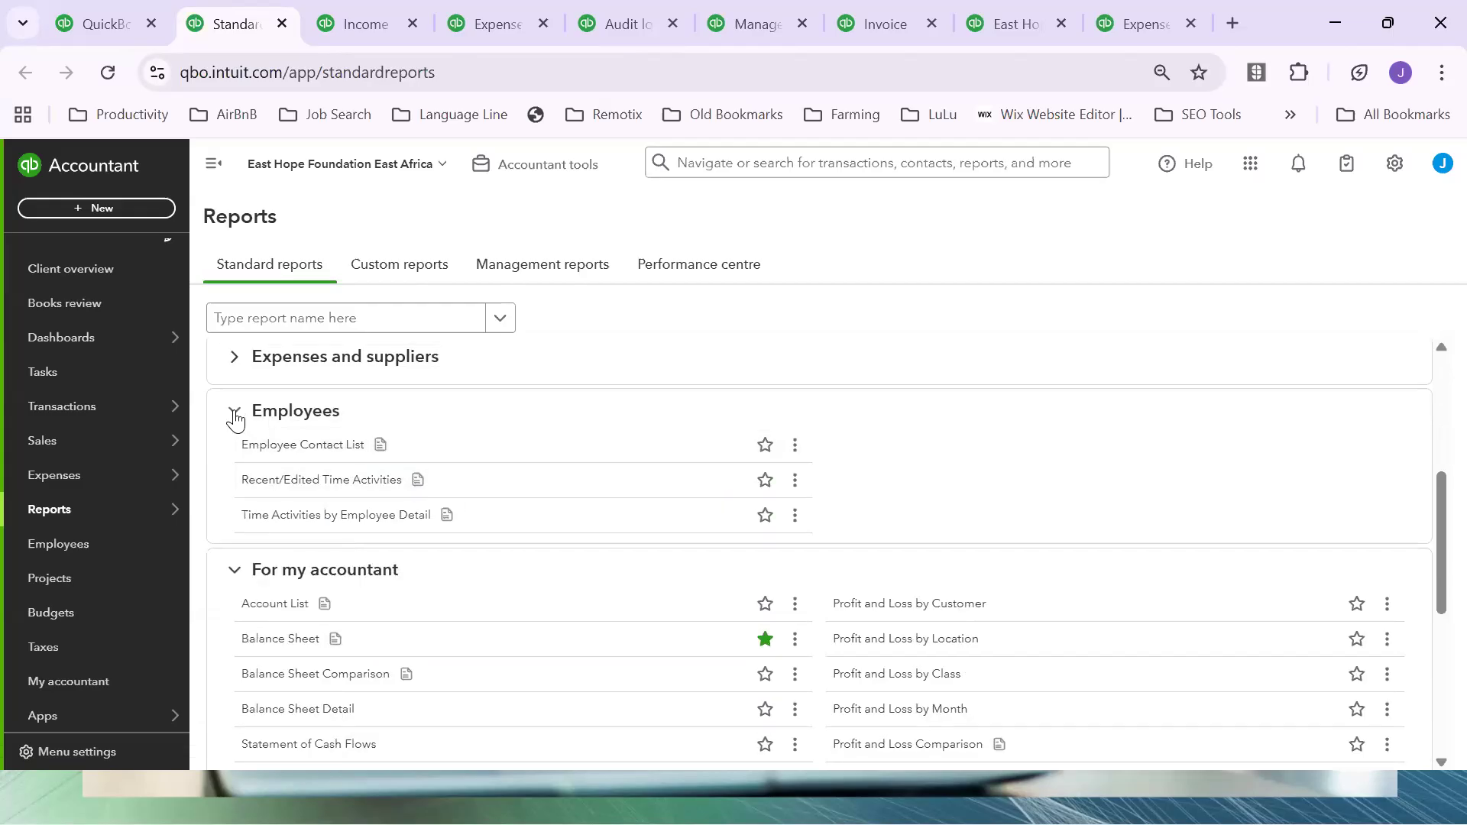
left_click(235, 418)
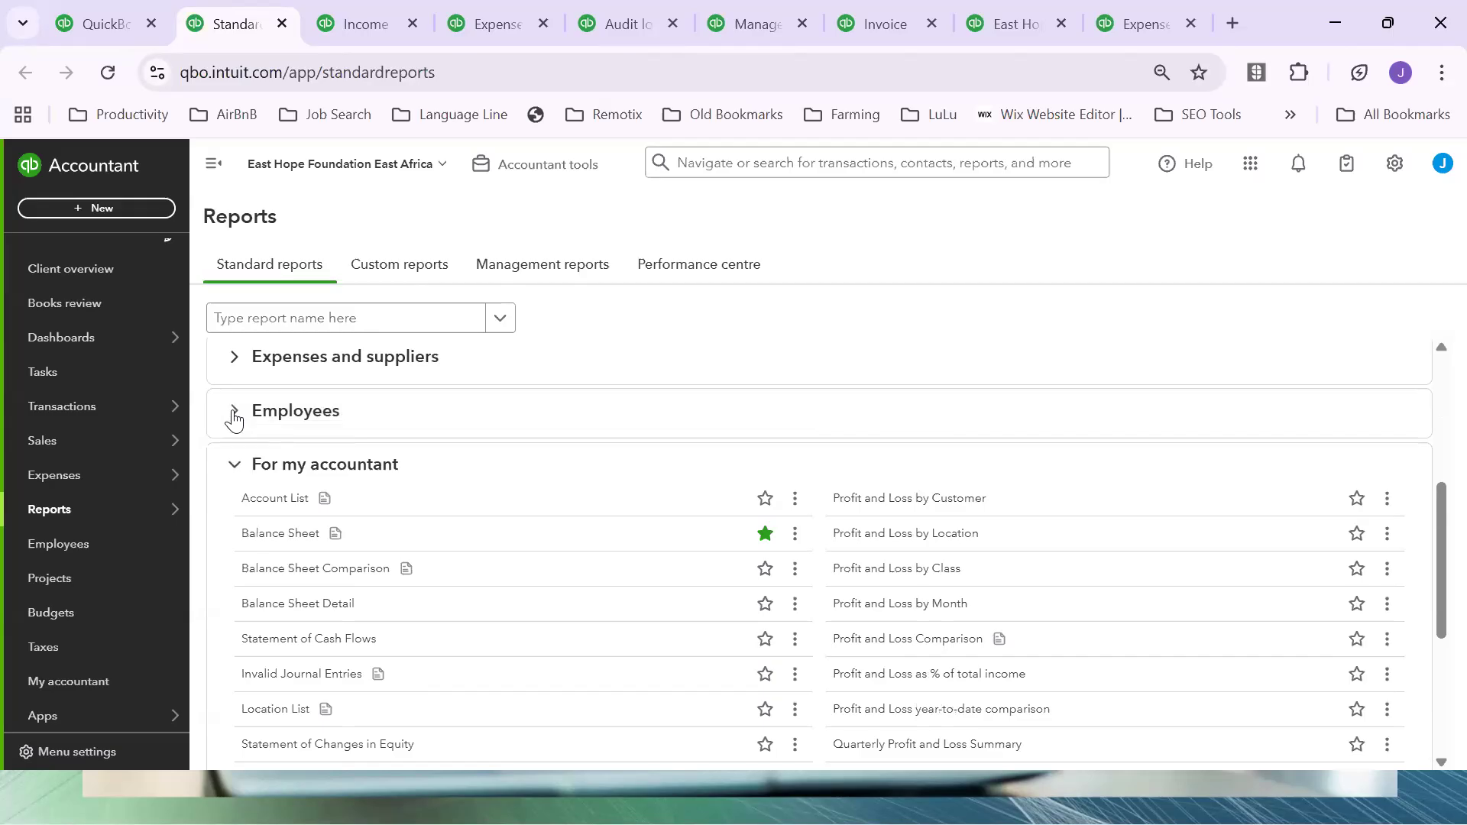
scroll(526, 573, "down", 2)
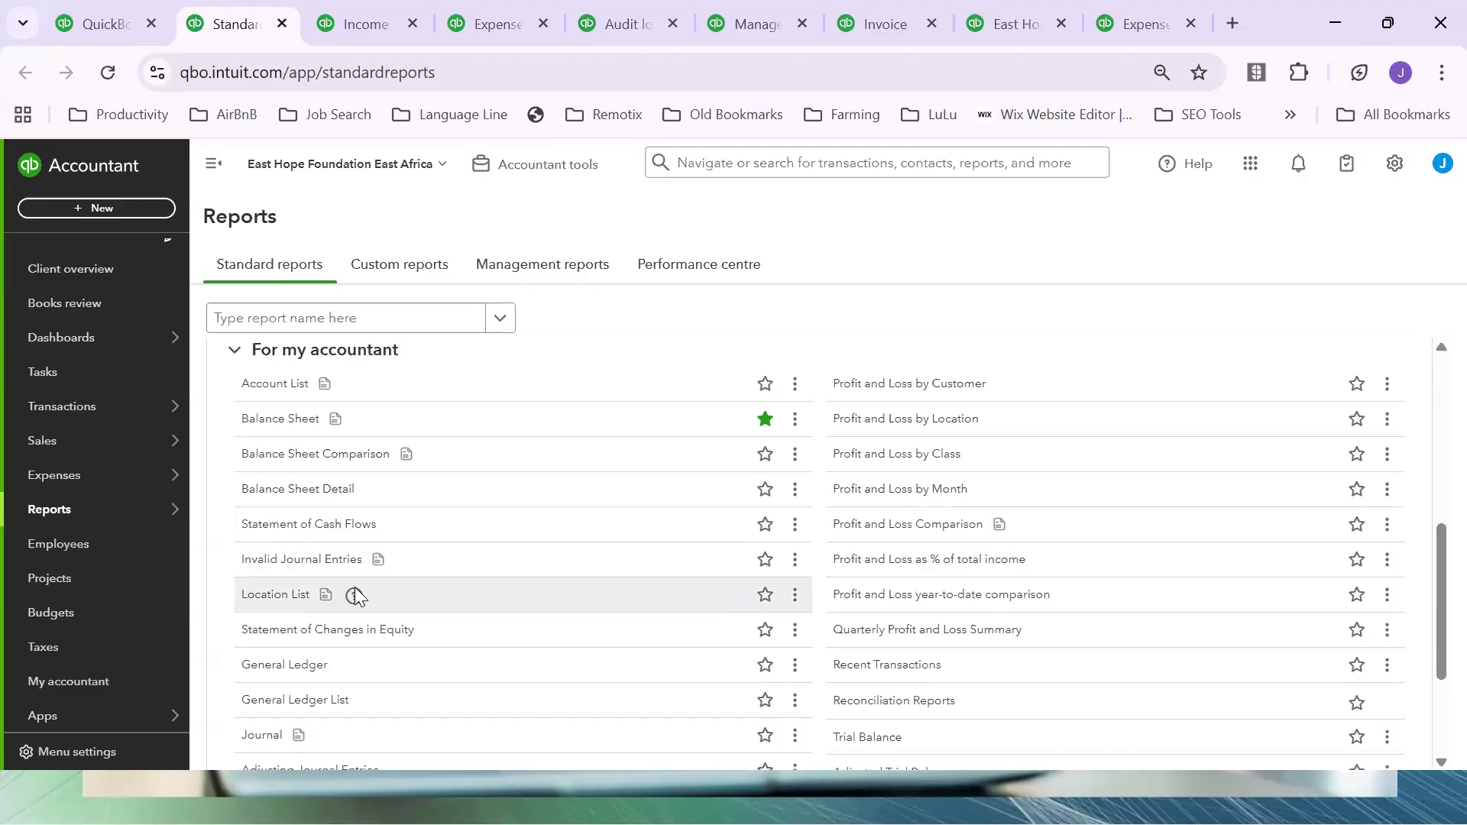
scroll(367, 587, "down", 3)
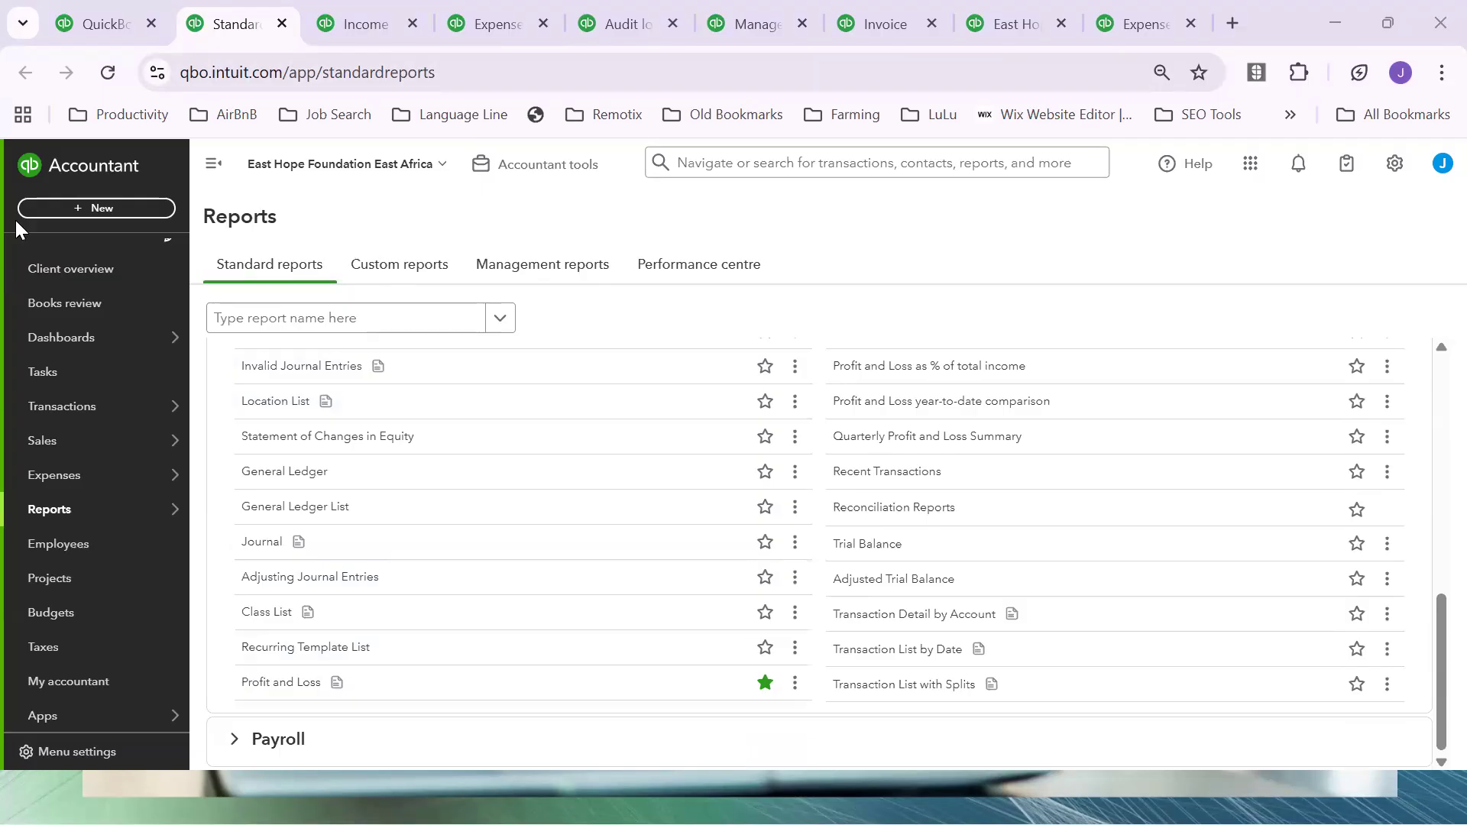
View the Income by Customer Summary report and the Expenses by Supplier Summary report in their already open pages.
left_click(360, 23)
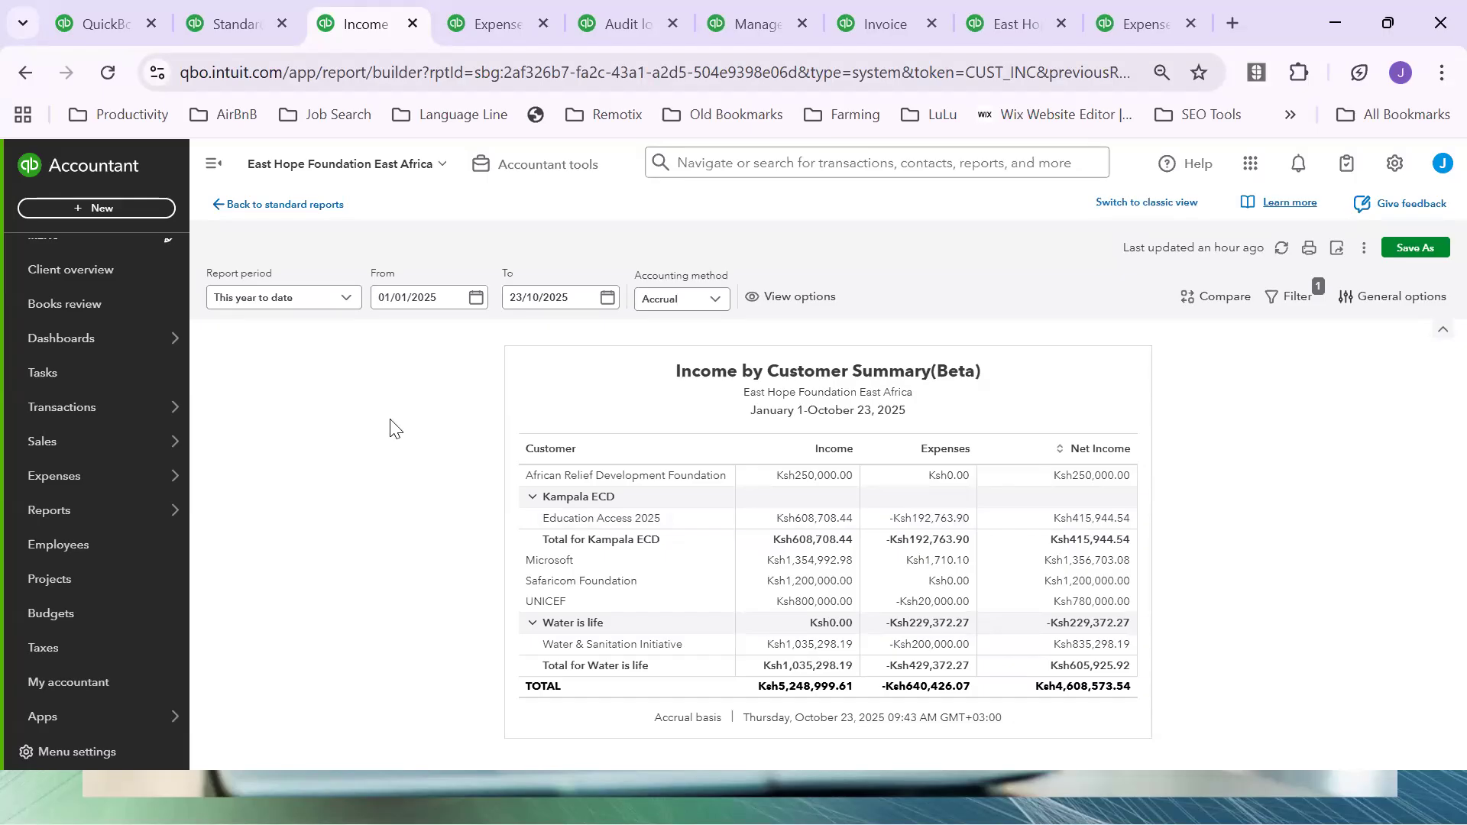
mouse_move(65, 453)
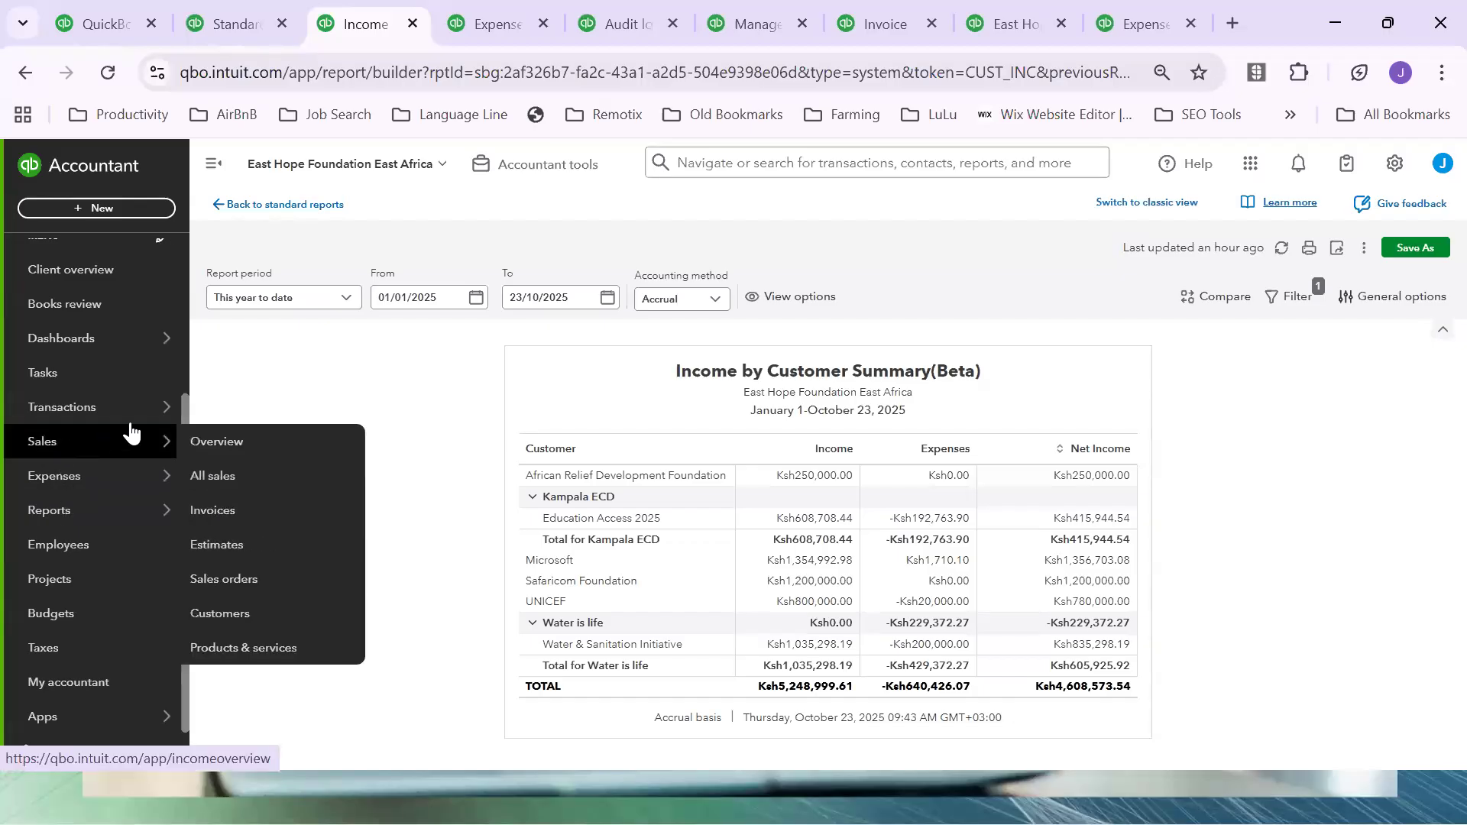
left_click(1357, 761)
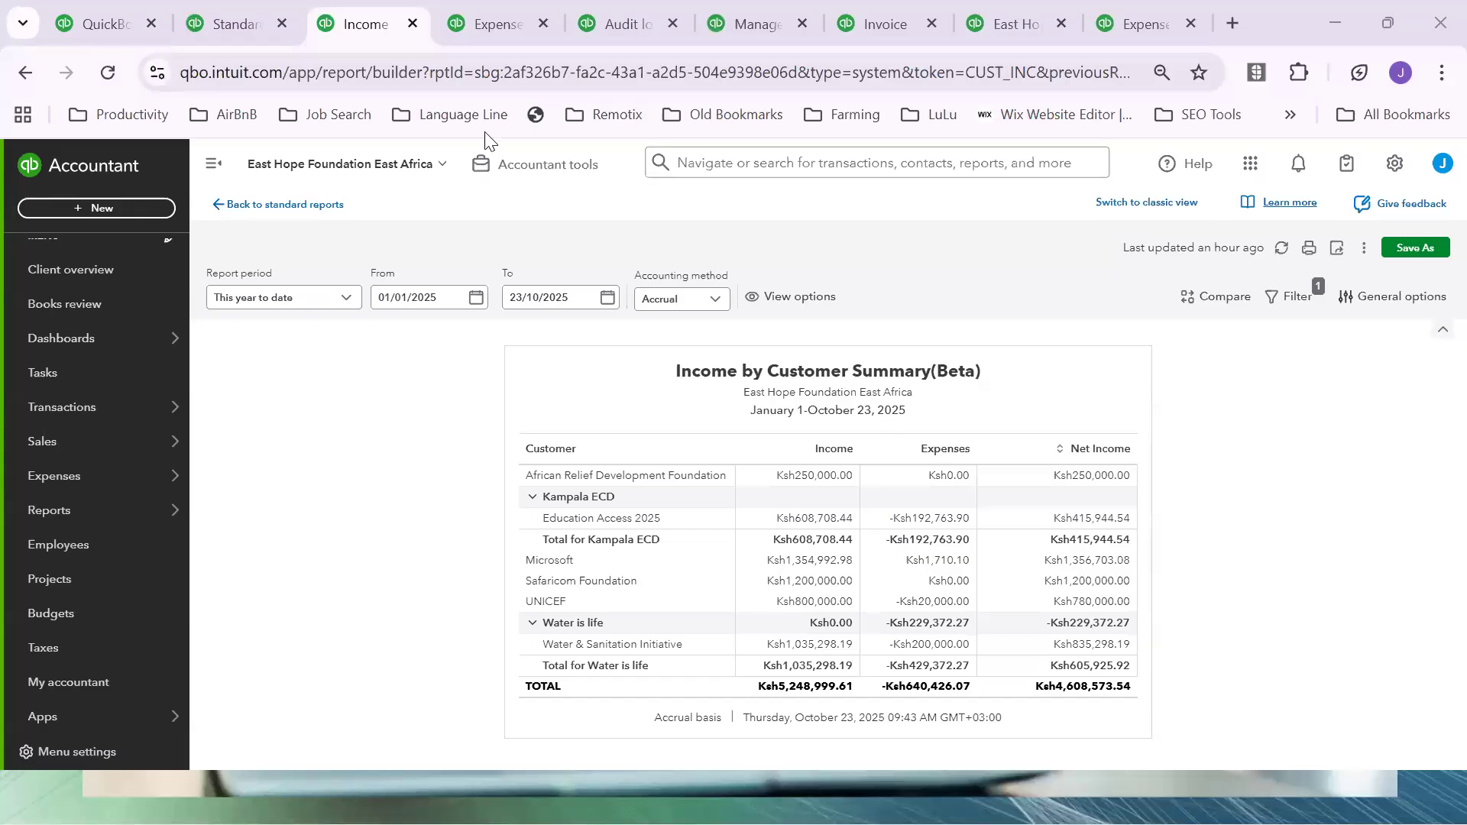
left_click(489, 24)
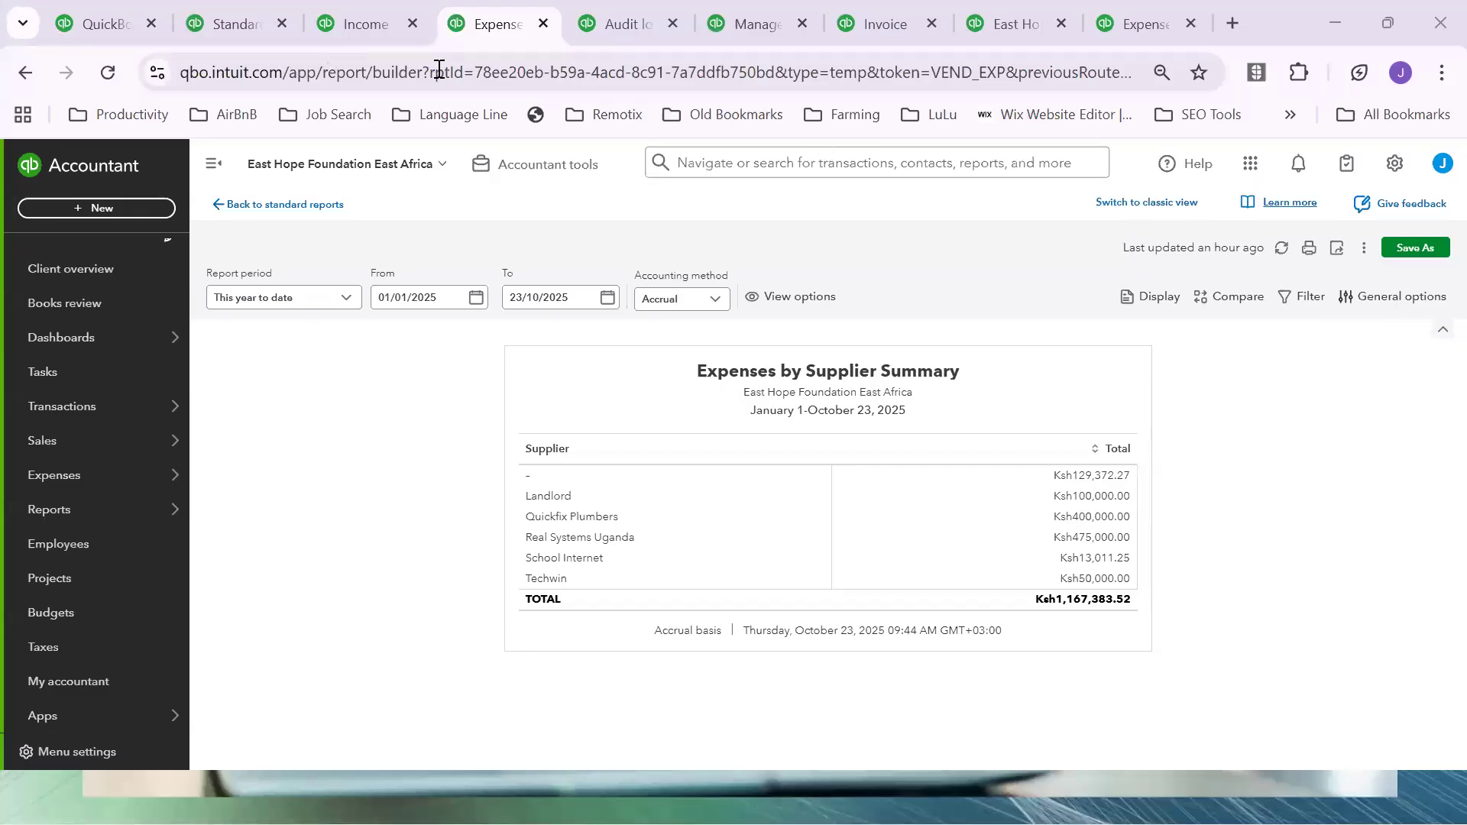
Look through the Audit Log and view the change history of the edited budget Budget_FY25_P&L.
left_click(599, 26)
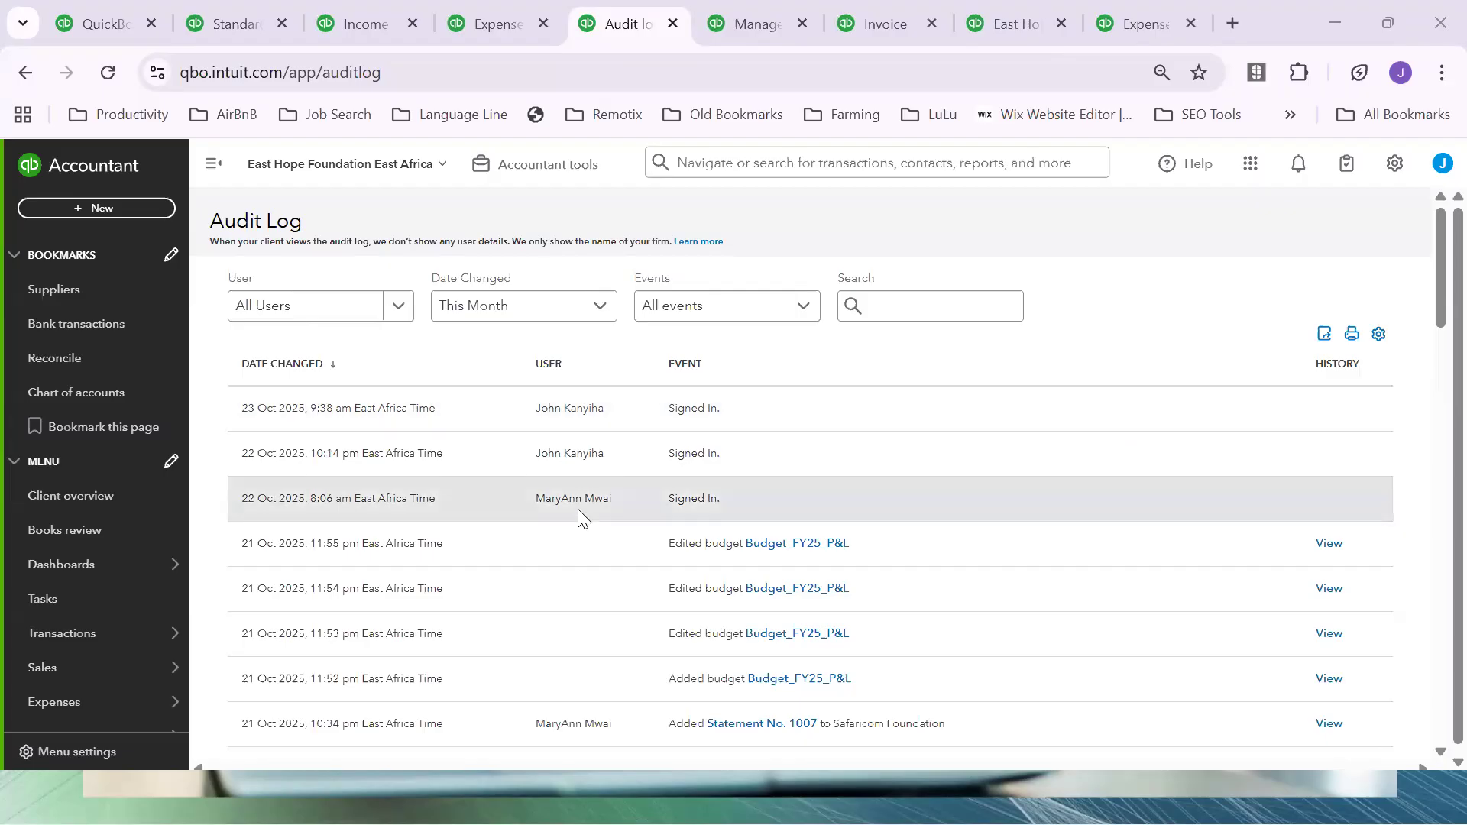
scroll(583, 504, "down", 3)
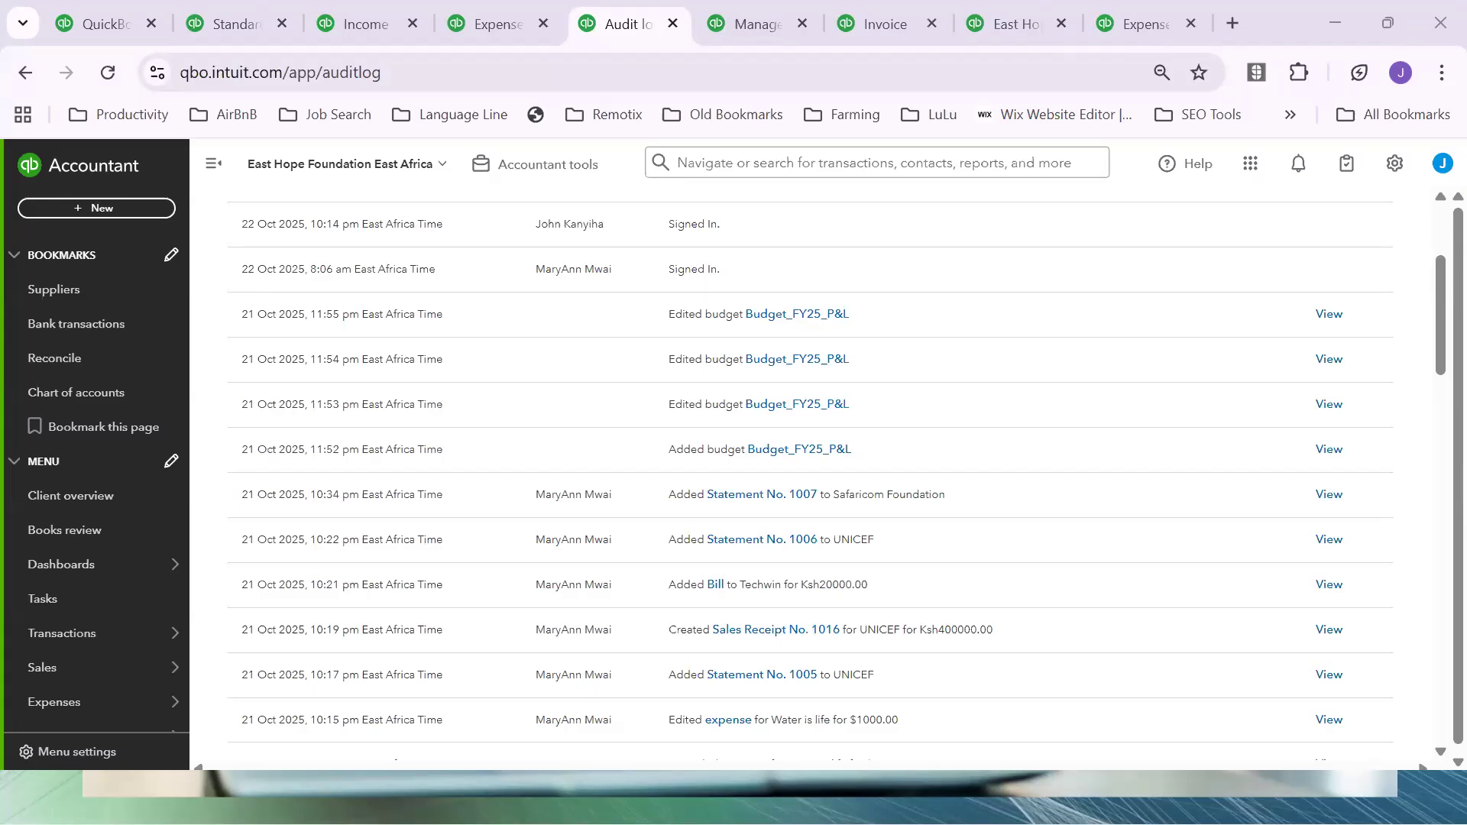
left_click(1330, 361)
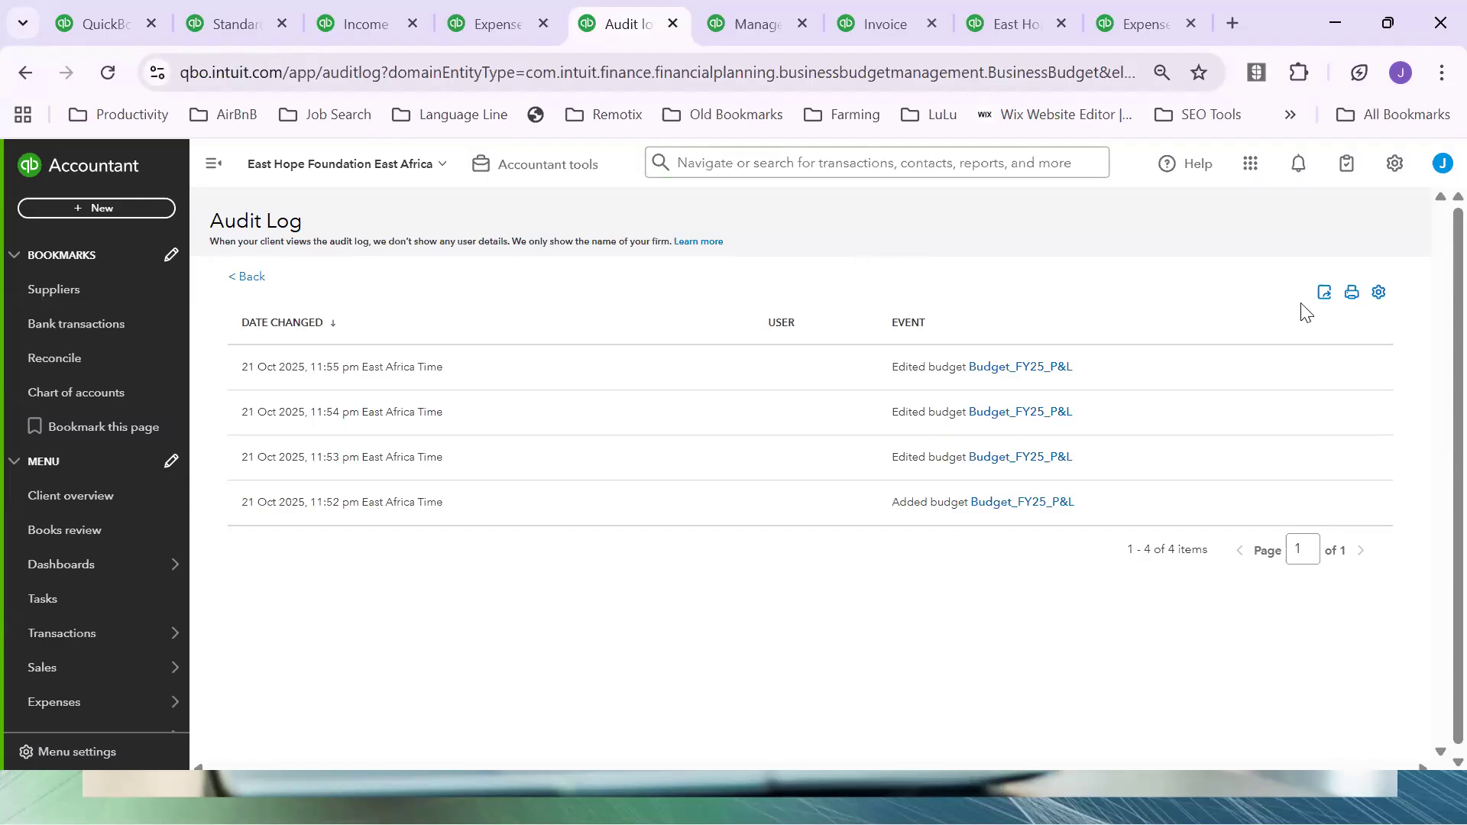
View the Manage users page, and show the list of available customers on the blank invoice form.
left_click(748, 20)
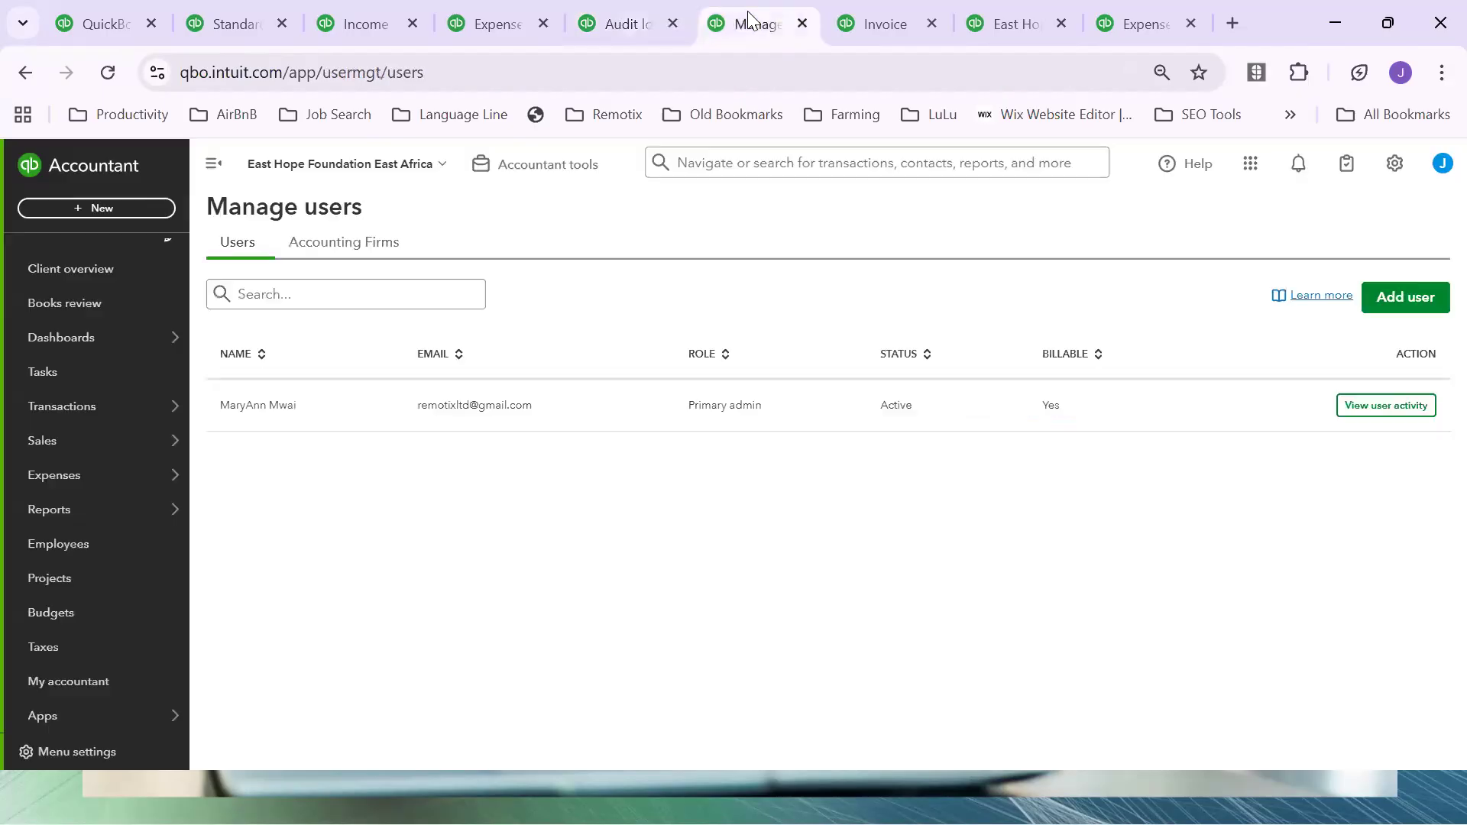
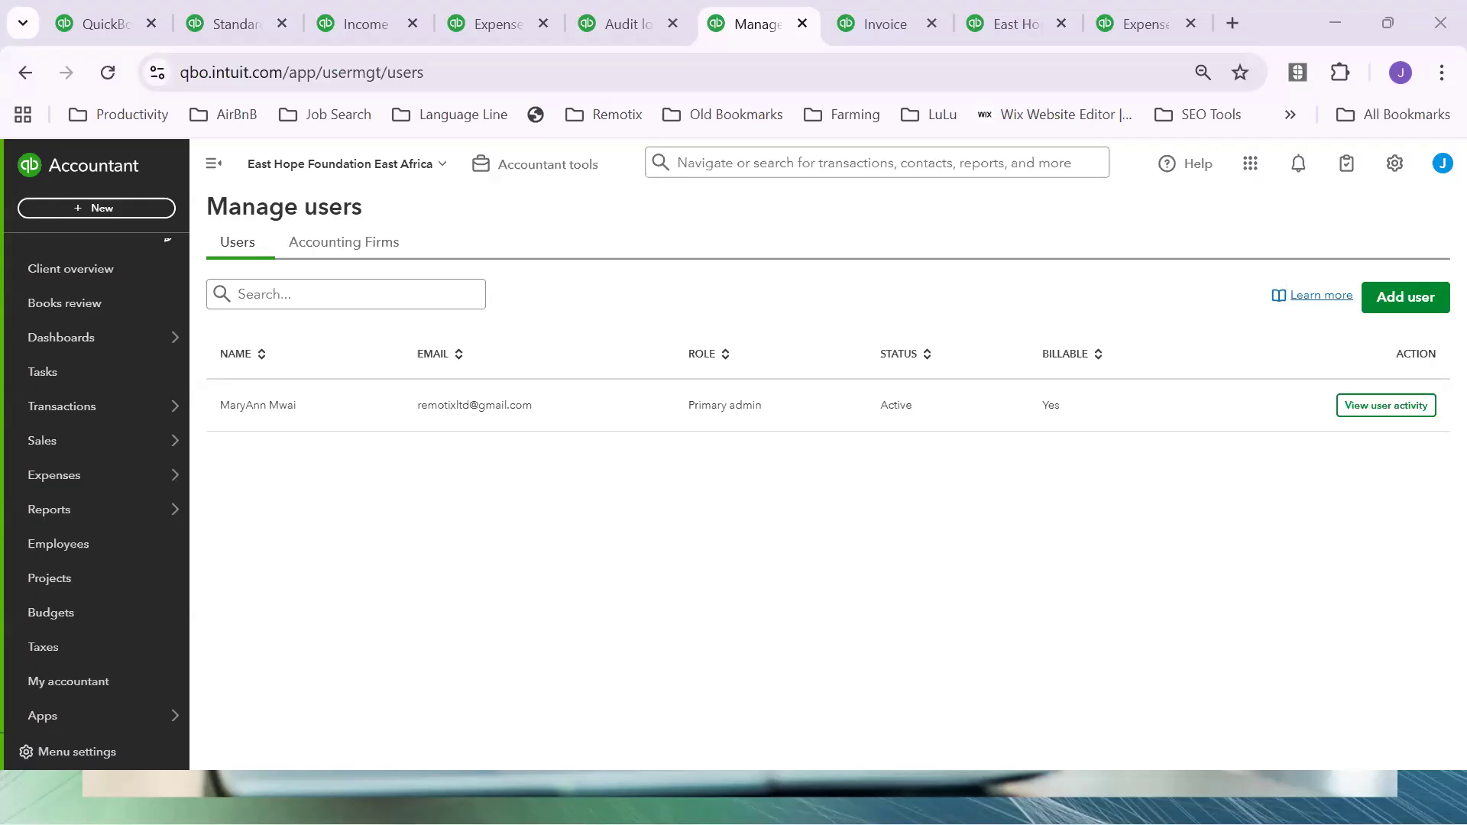
left_click(859, 33)
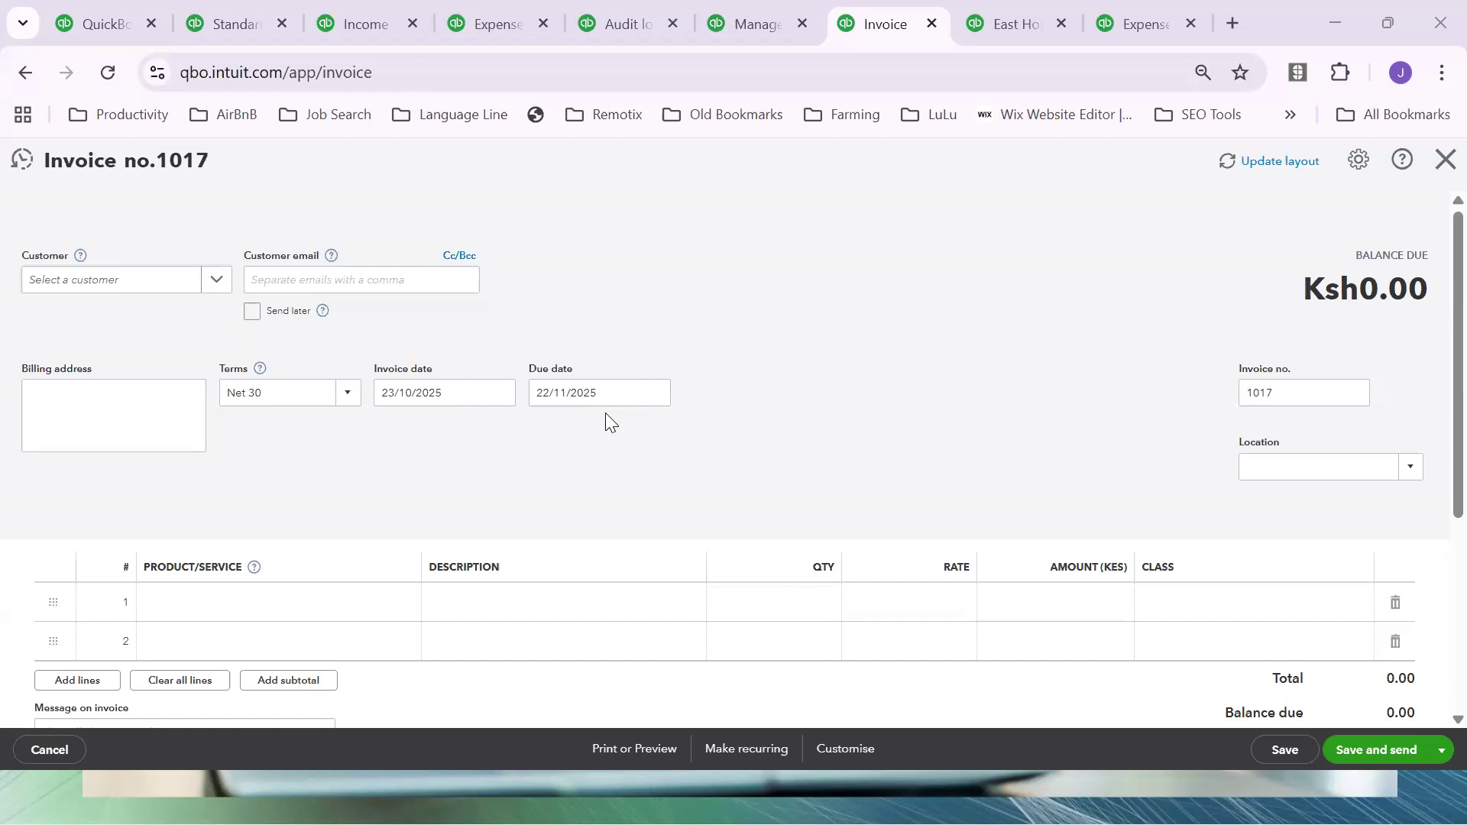
left_click(219, 285)
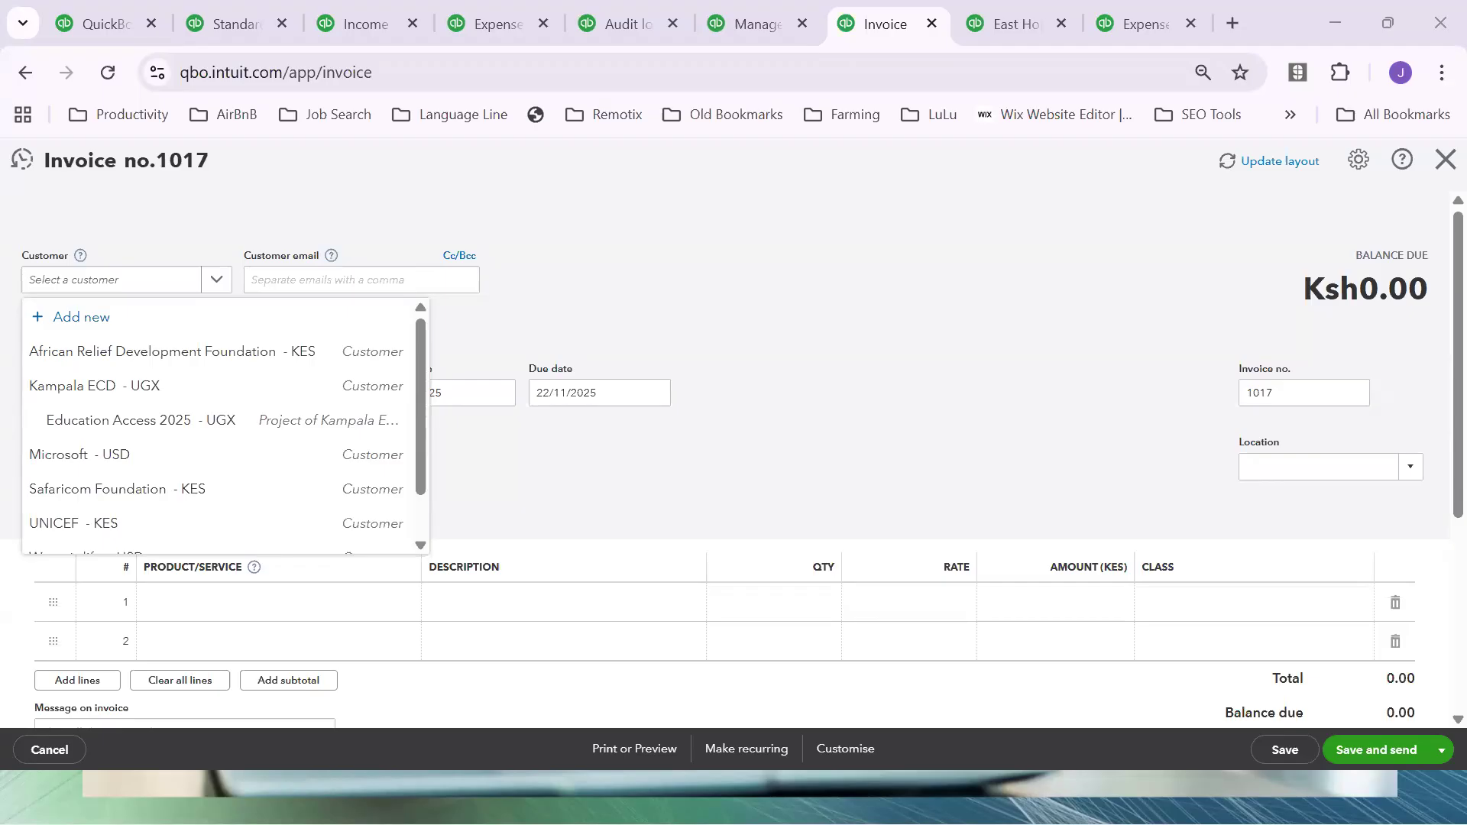
Switch to the Budget vs. Actuals report for Budget_FY25_P&L and examine its quarterly income, expenses and net income.
left_click(983, 29)
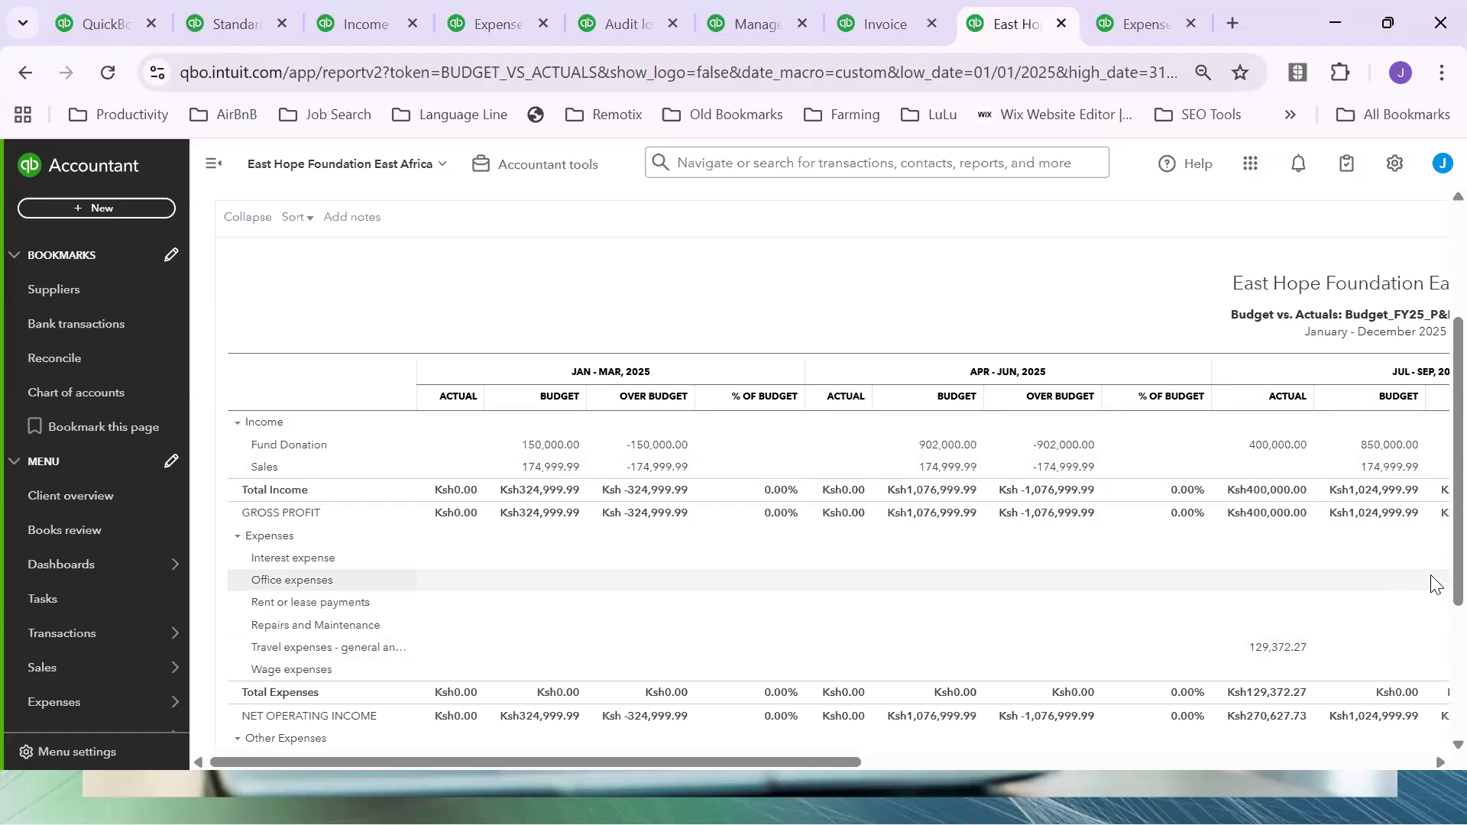
scroll(1432, 595, "down", 2)
scroll(1432, 651, "up", 2)
scroll(803, 651, "down", 1)
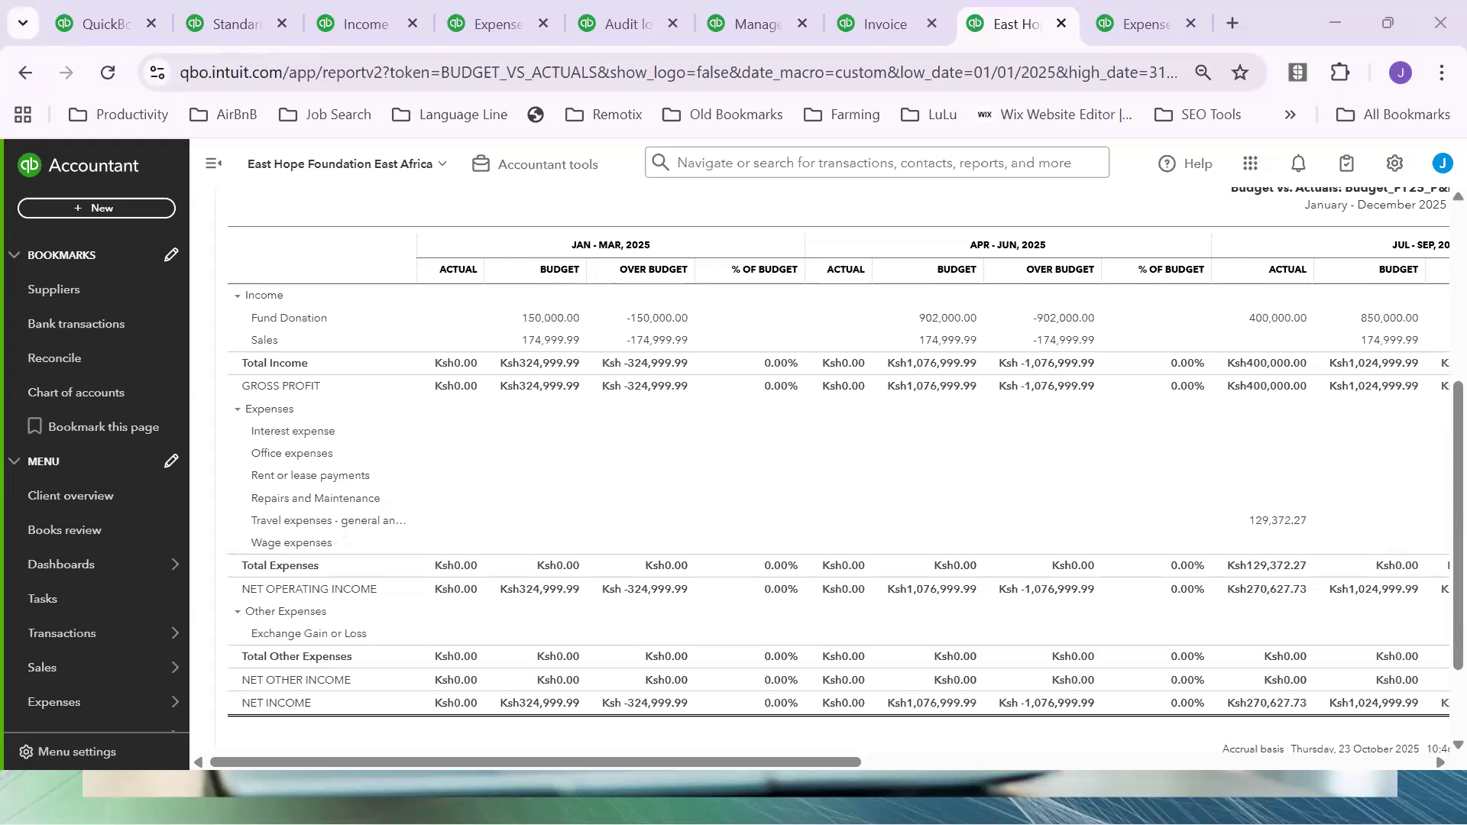
Open the Expenses page, and go back past the budget report and invoice form to the Manage users page.
left_click(1113, 23)
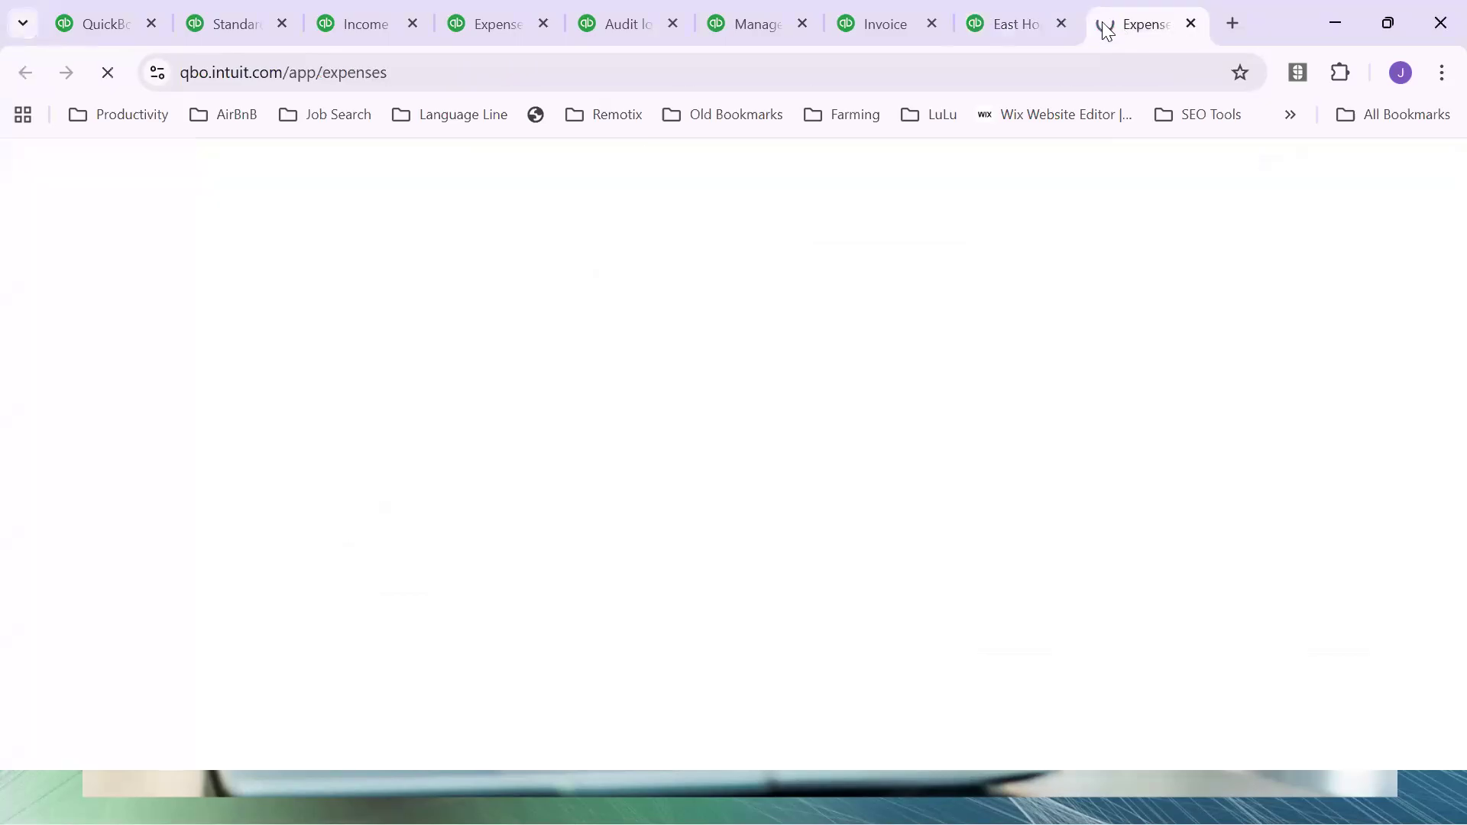
left_click(1003, 22)
left_click(895, 24)
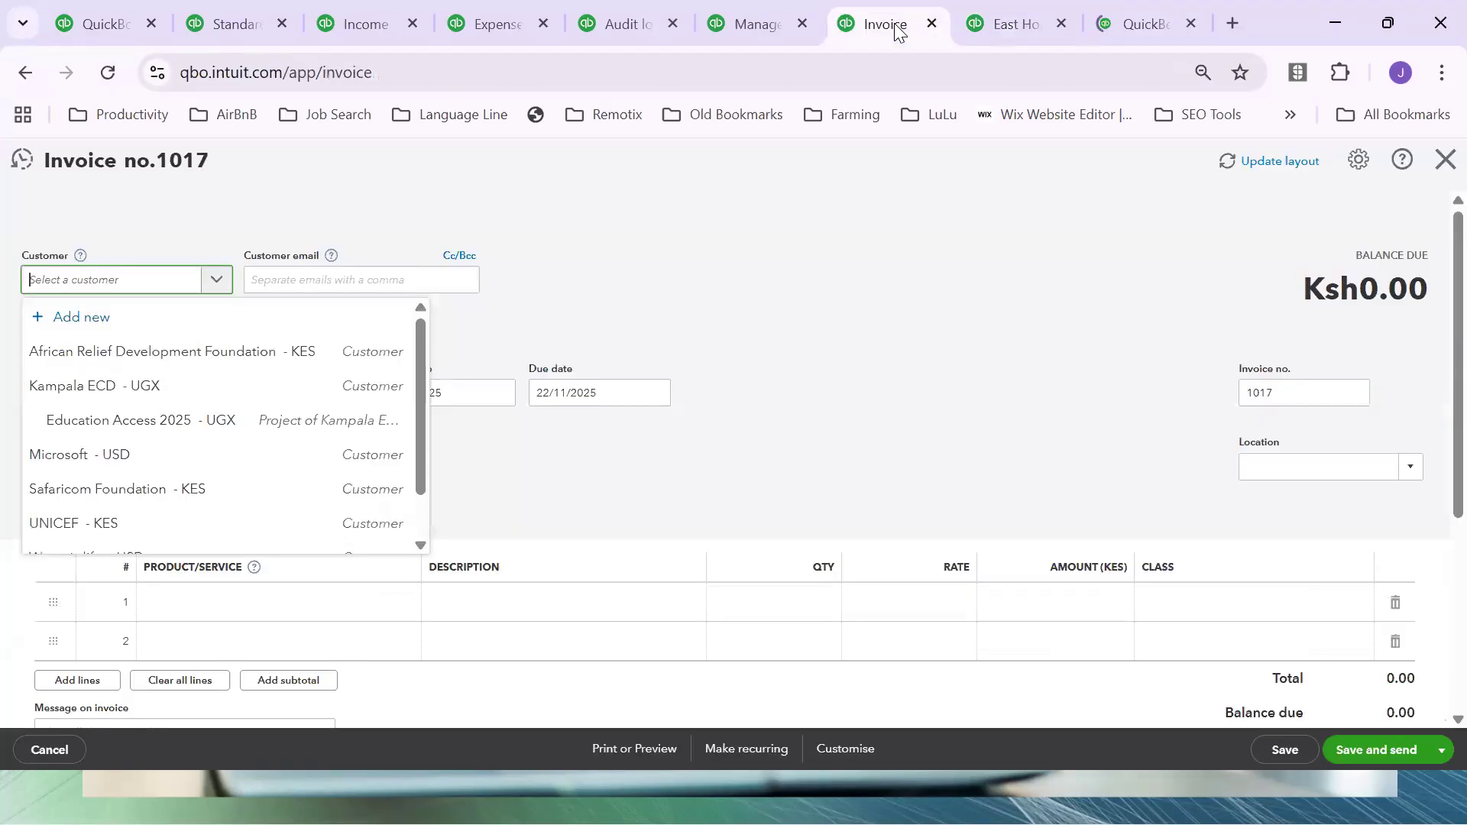
left_click(735, 26)
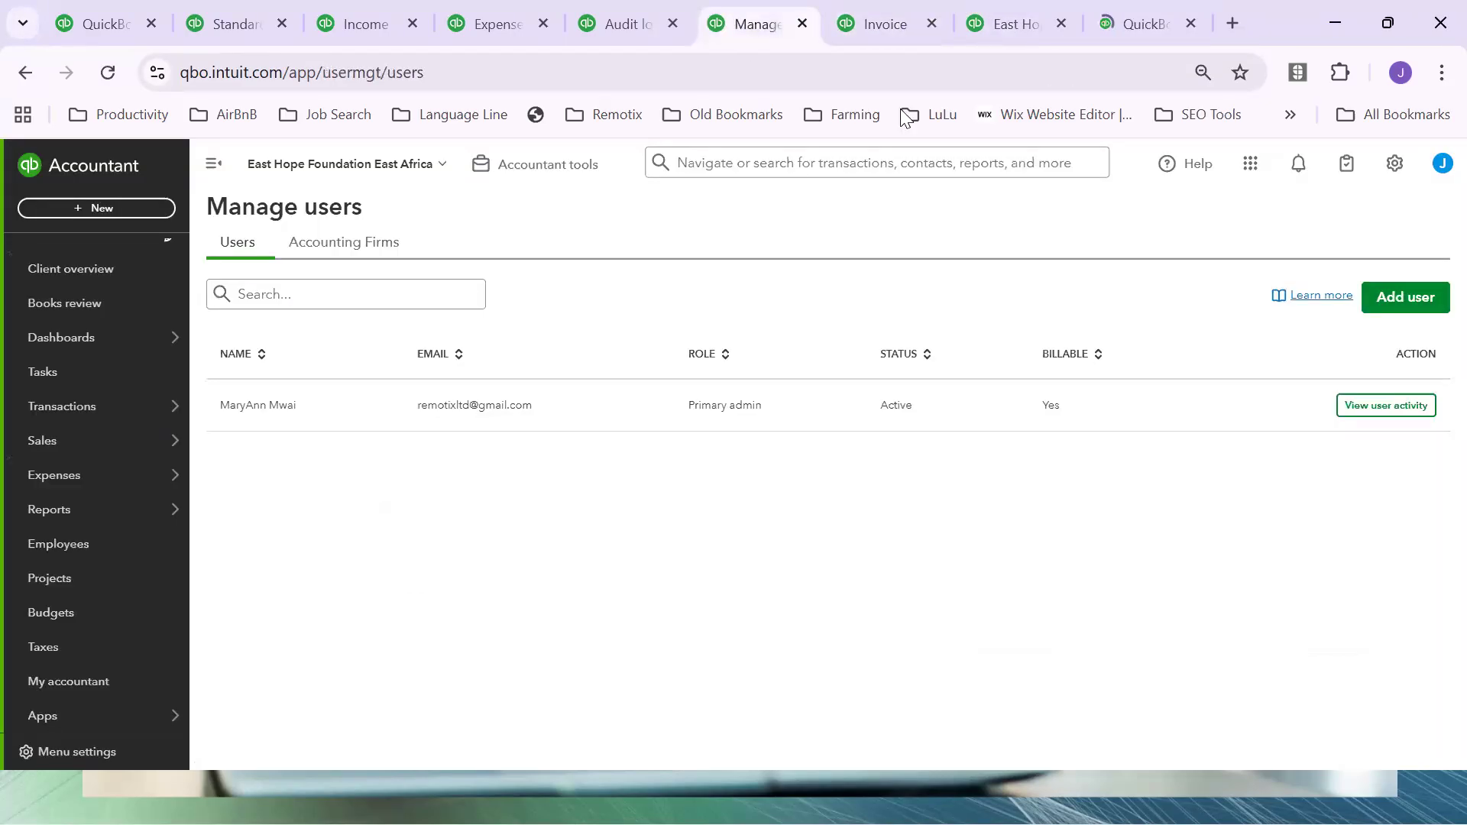
Go back through the audit log, Expenses by Supplier Summary, Income by Customer Summary and standard reports to the company dashboard.
left_click(636, 29)
left_click(504, 26)
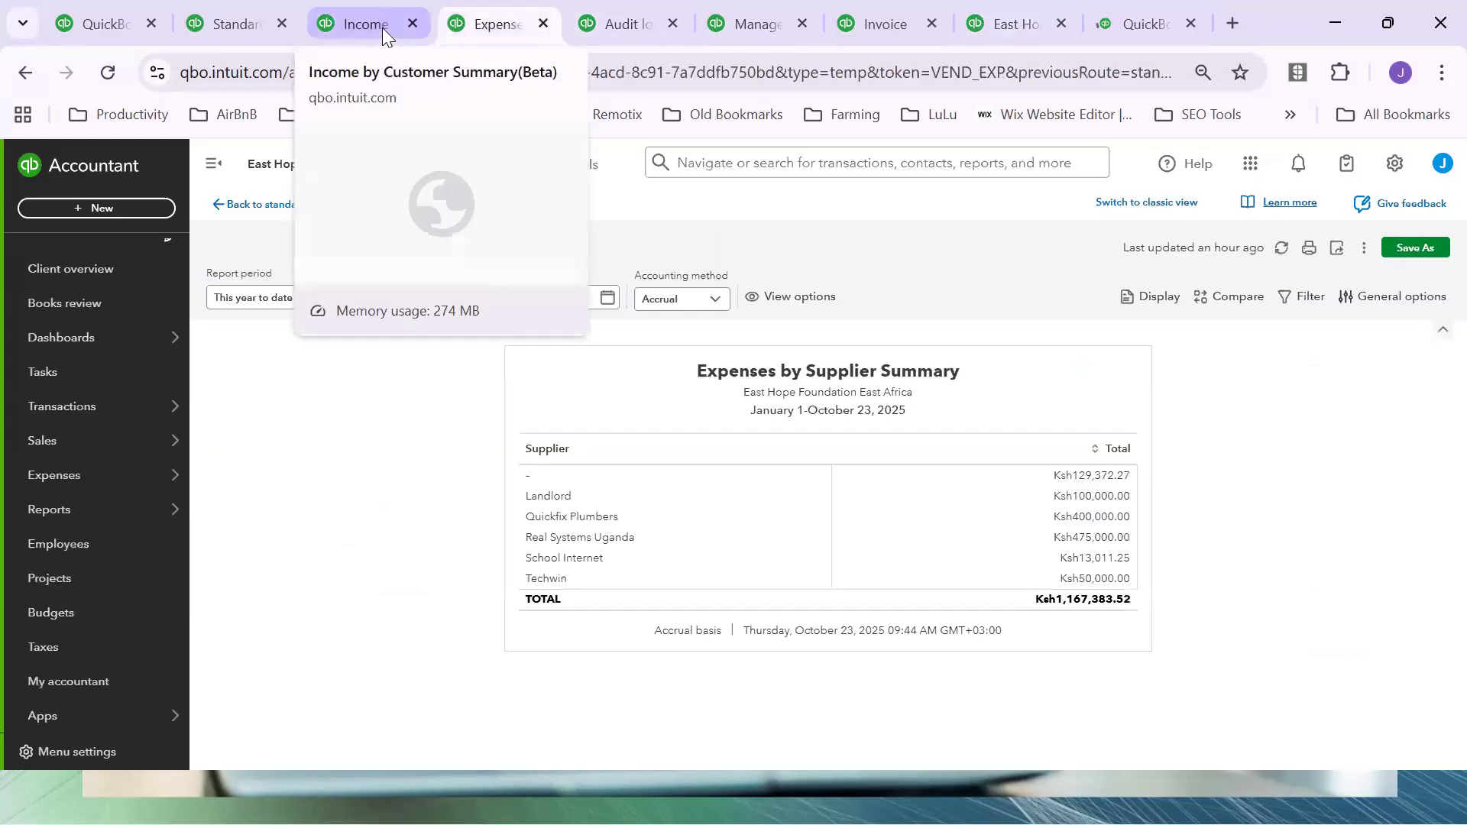
left_click(381, 28)
left_click(237, 26)
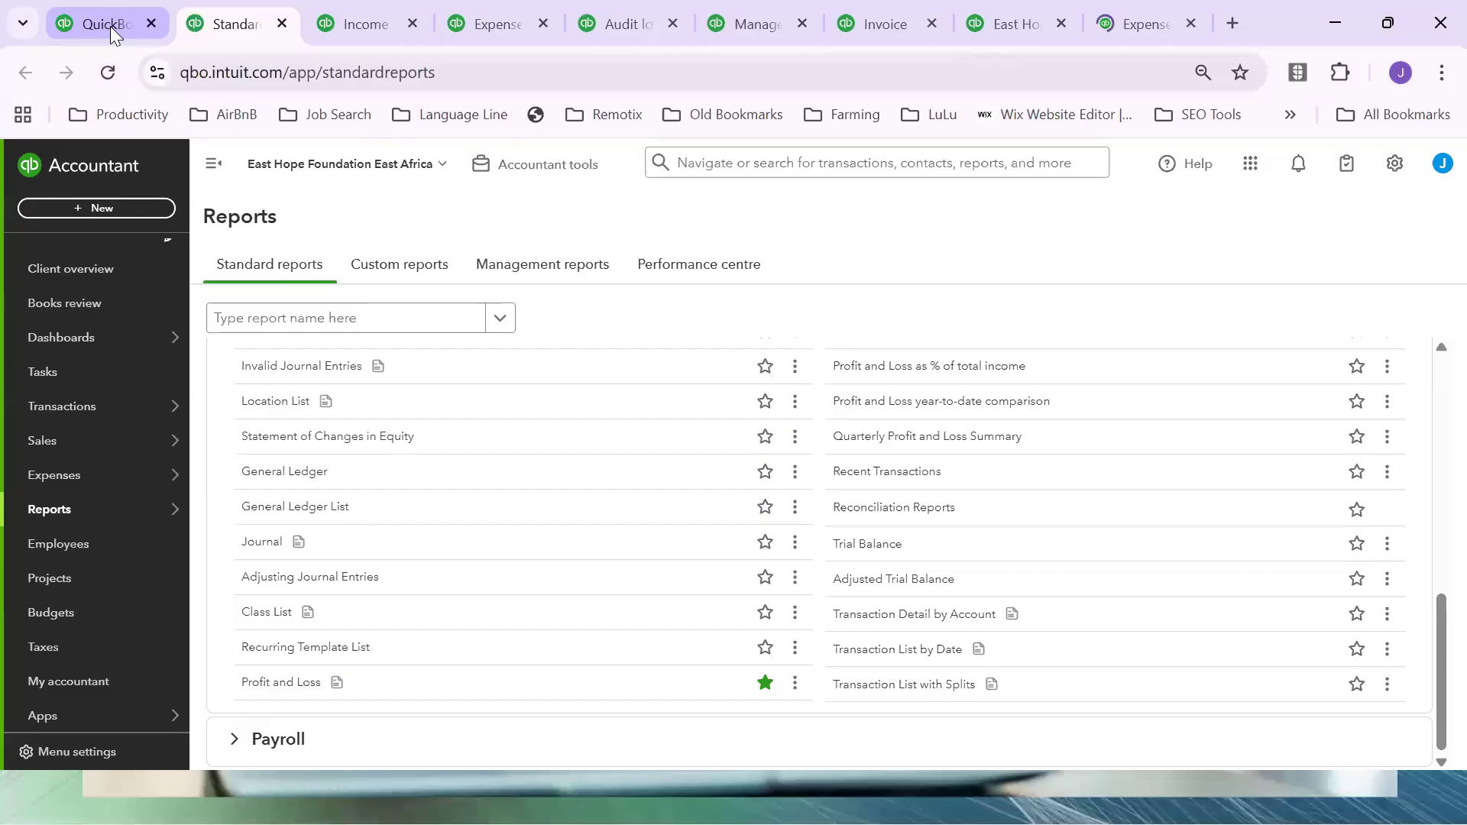
left_click(110, 27)
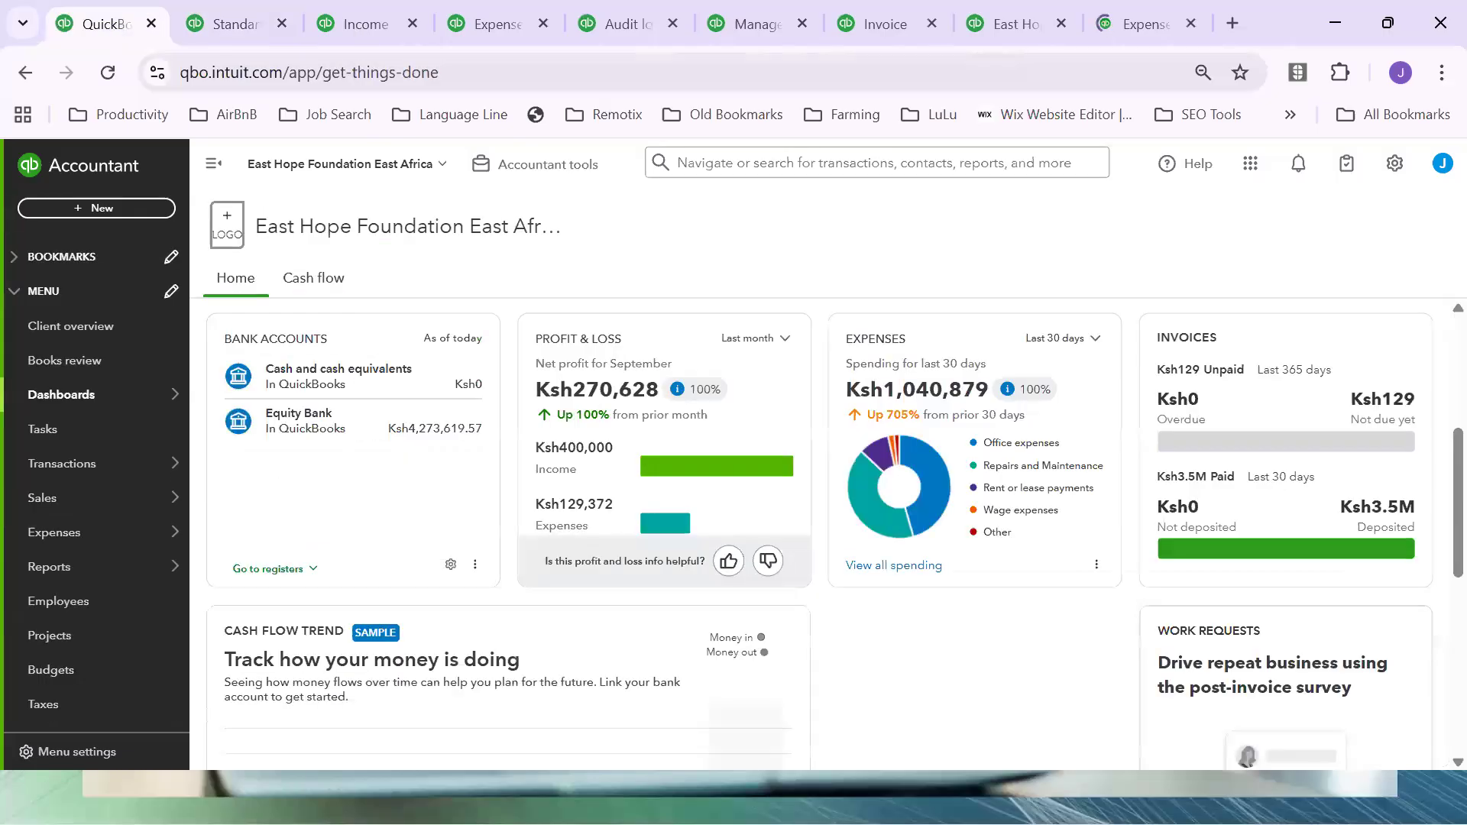
Review the open pages from the standard reports through Manage users, the invoice form and Budget vs. Actuals to the Expenses transaction list.
left_click(221, 22)
left_click(382, 23)
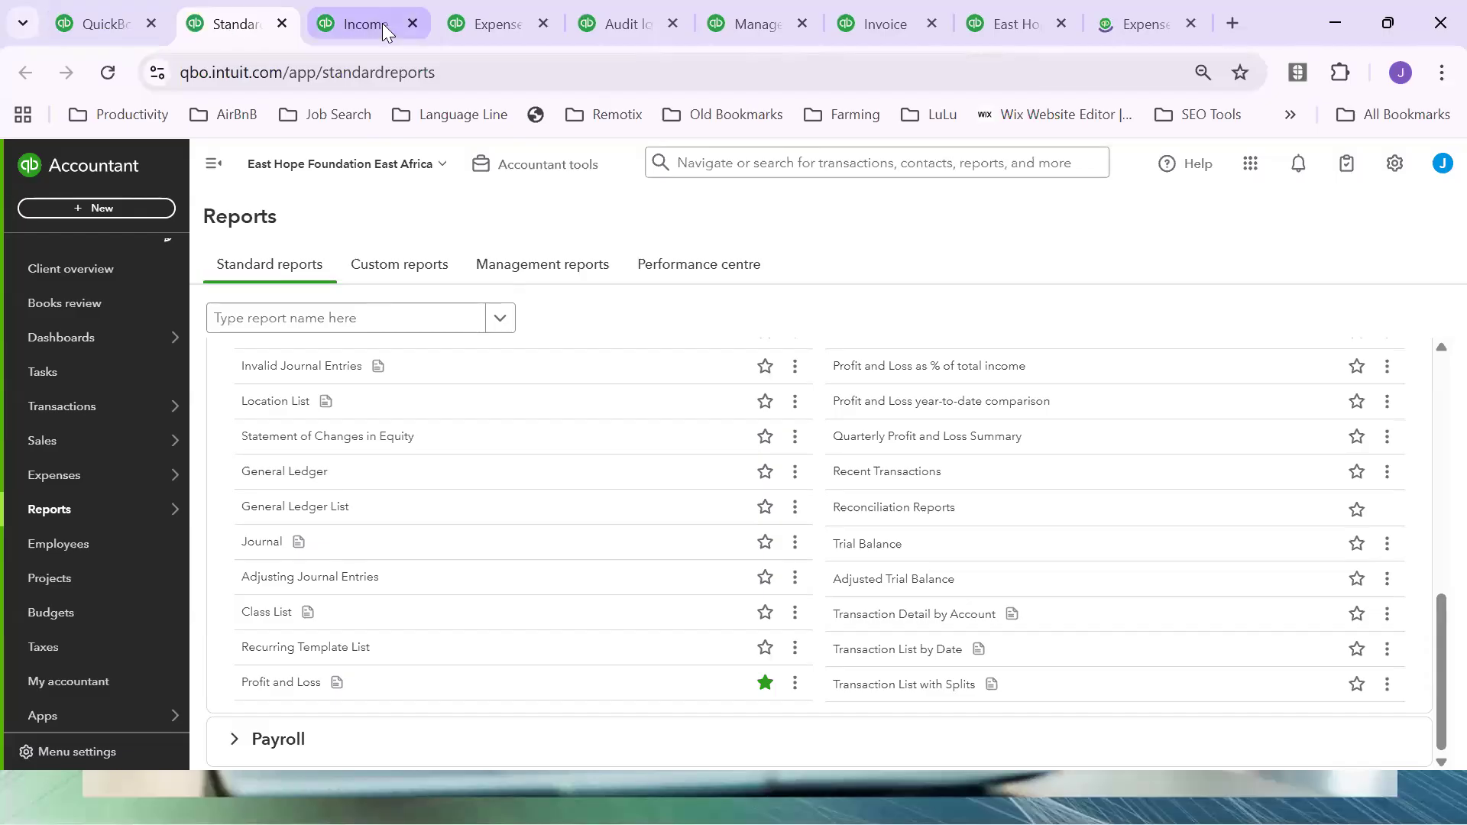
left_click(486, 27)
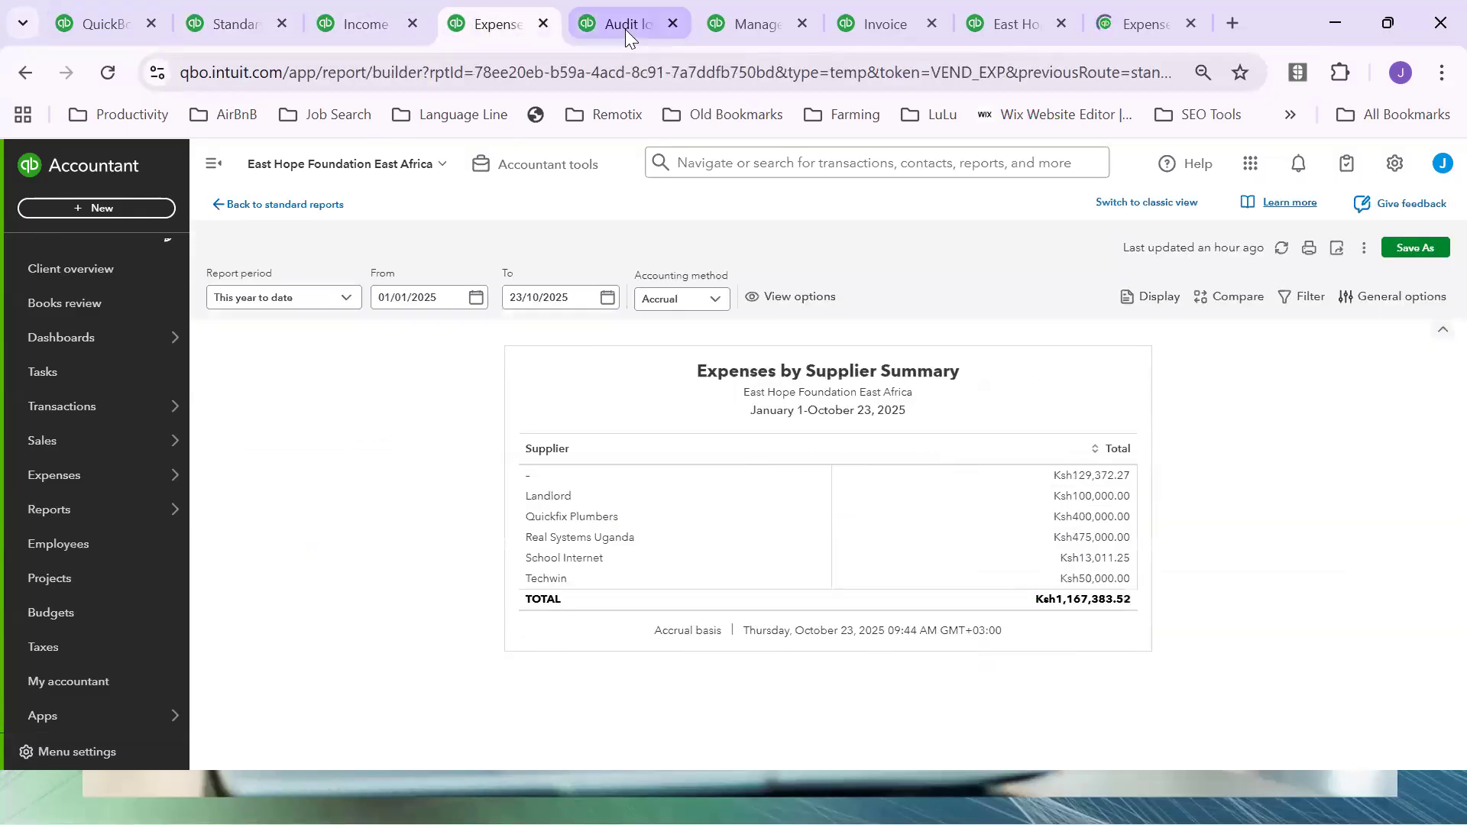
left_click(625, 29)
left_click(762, 29)
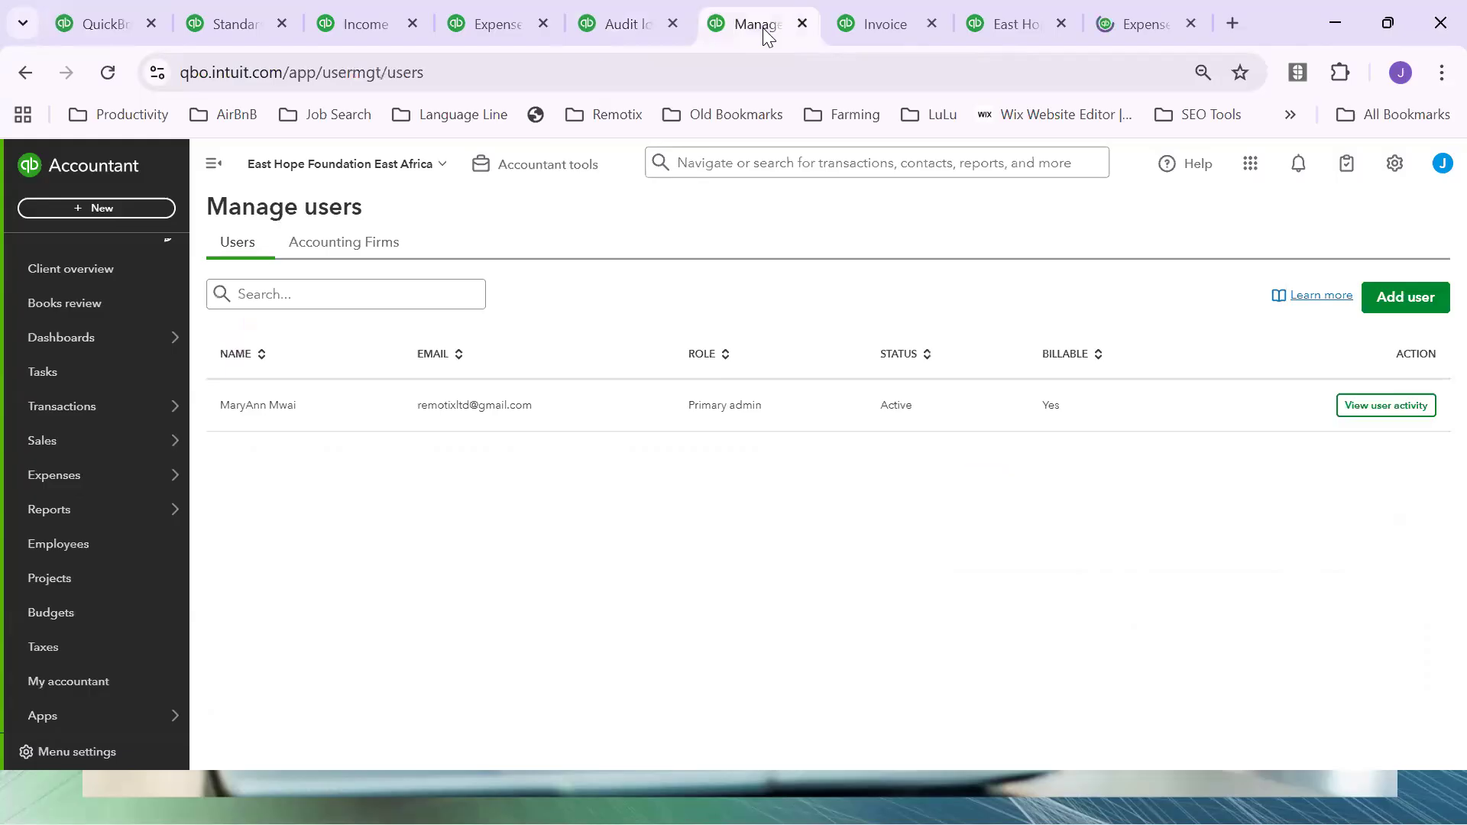
left_click(889, 27)
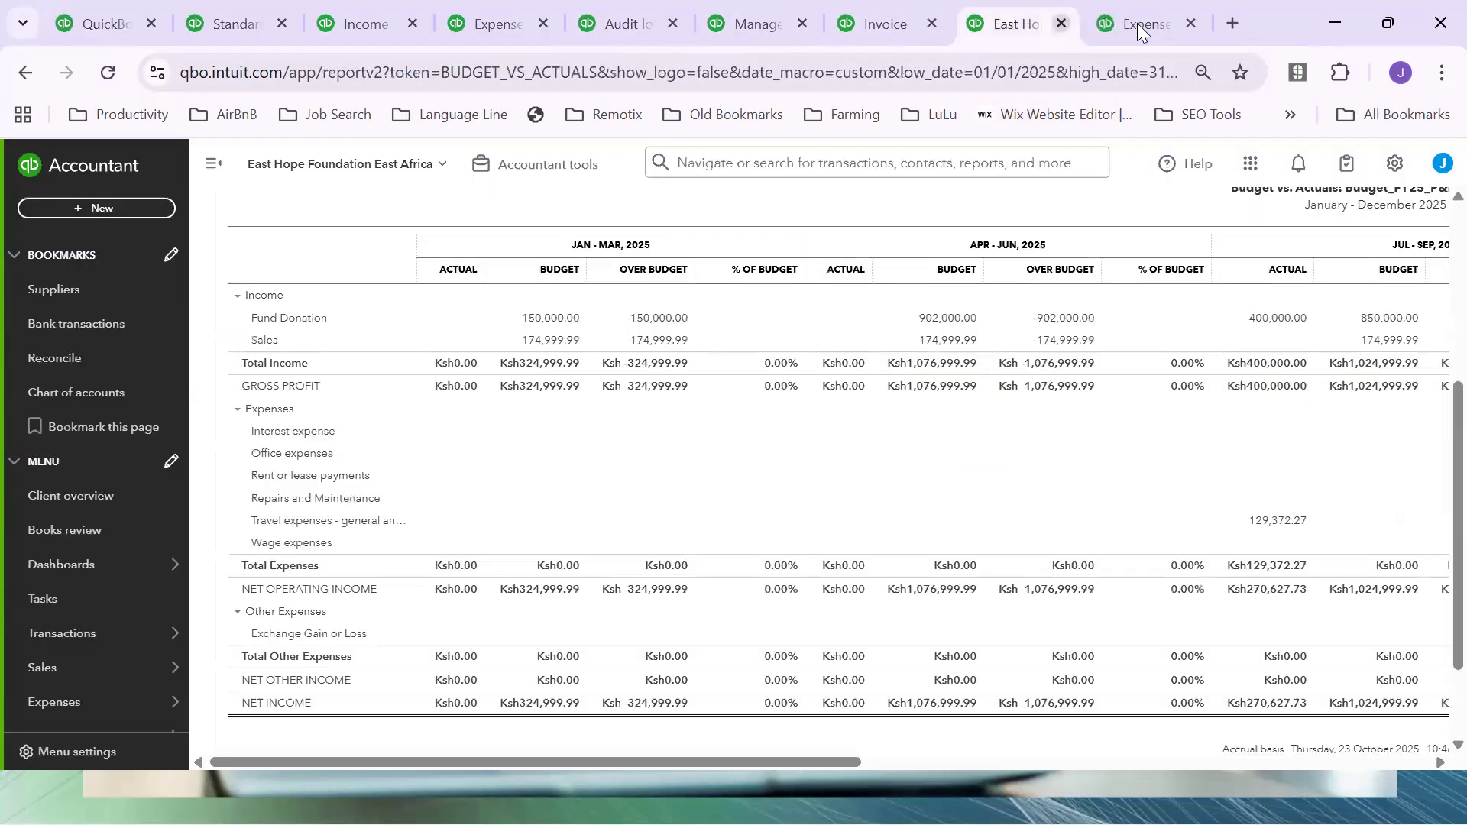
left_click(1137, 23)
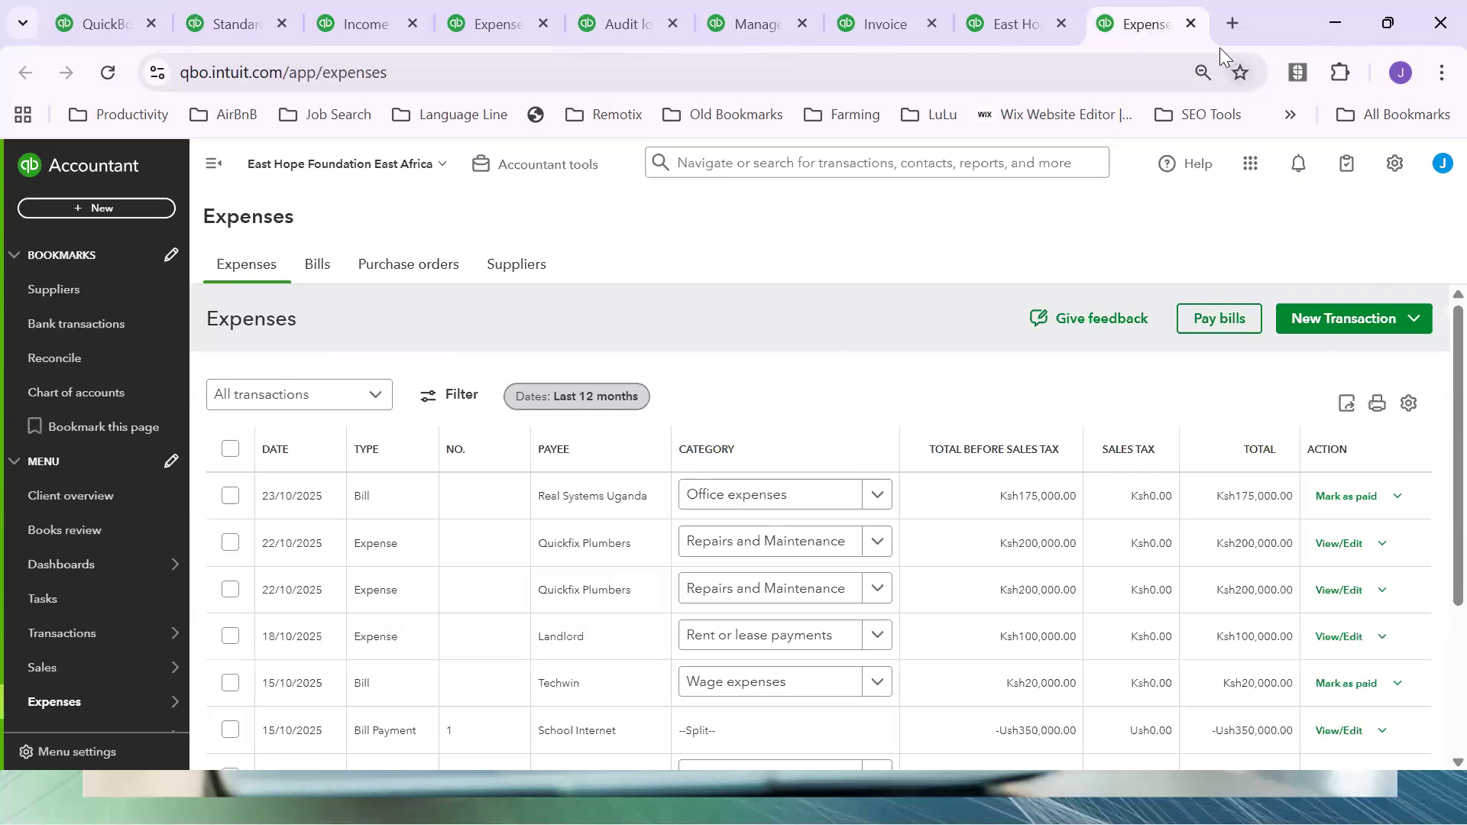
Switch to the full-screen Canva presentation and advance to the Data Migration (From Desktop & Other Platforms) slide.
left_click(1333, 23)
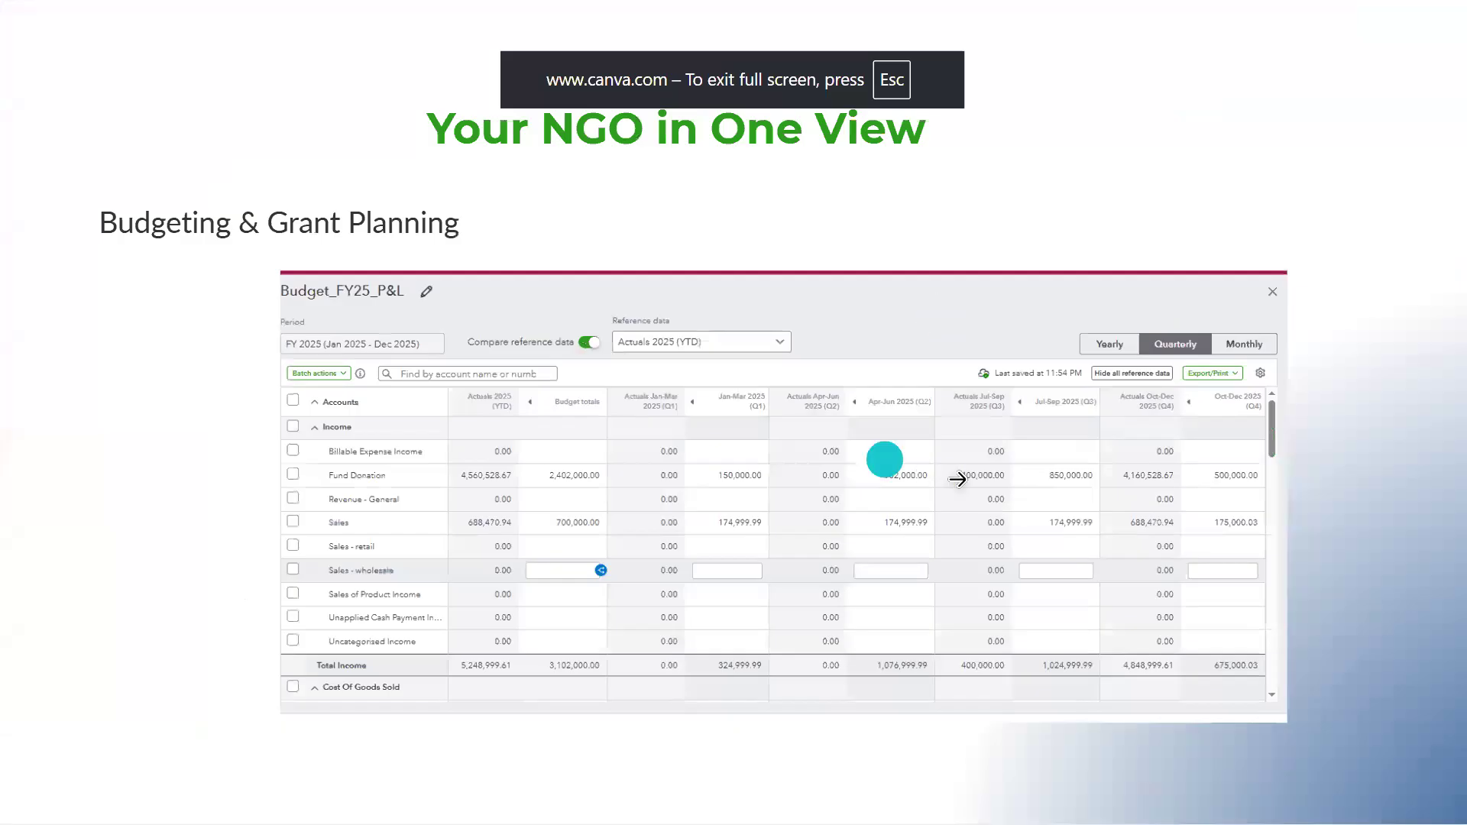
left_click(1158, 487)
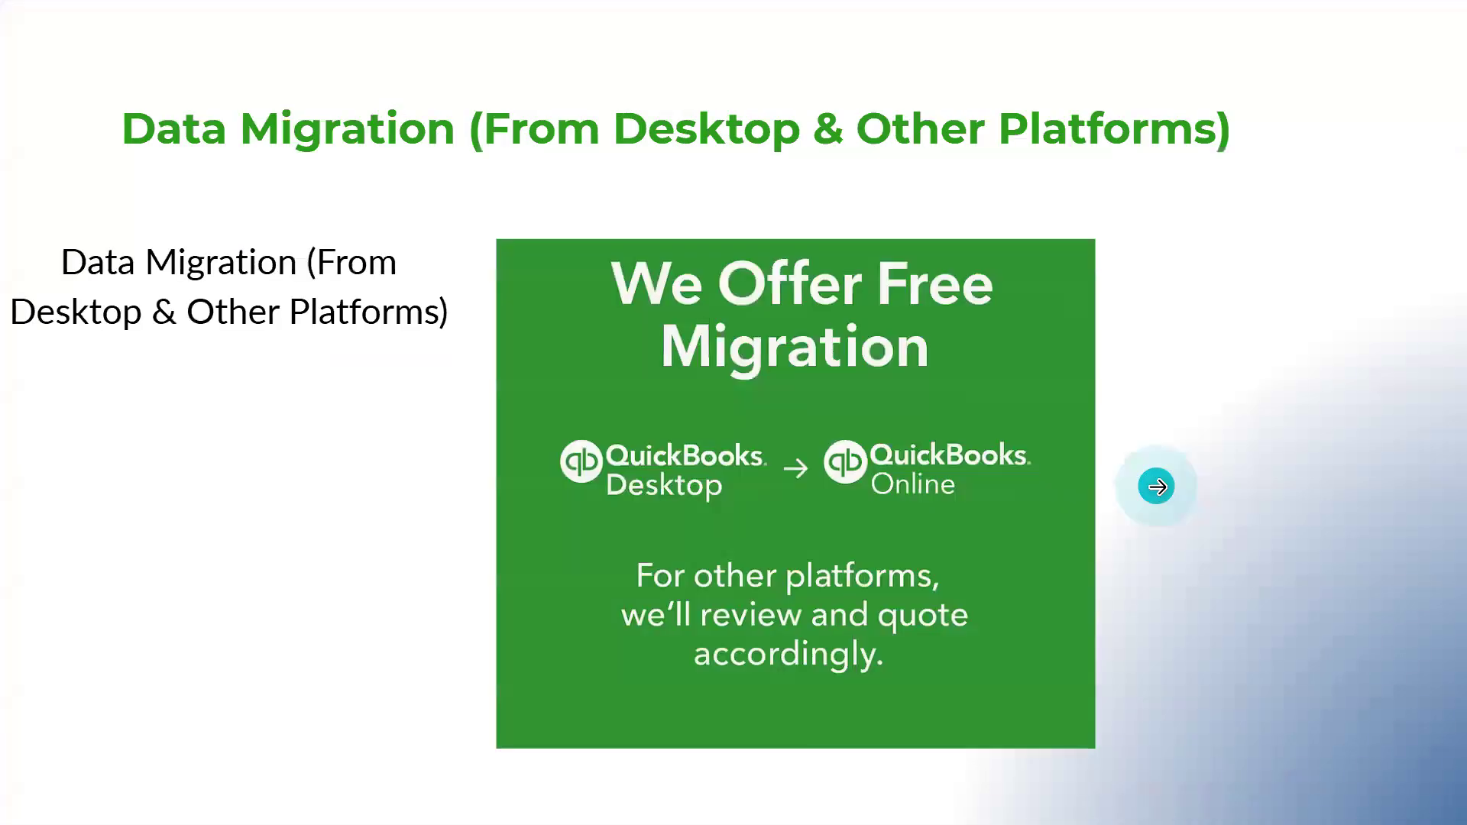